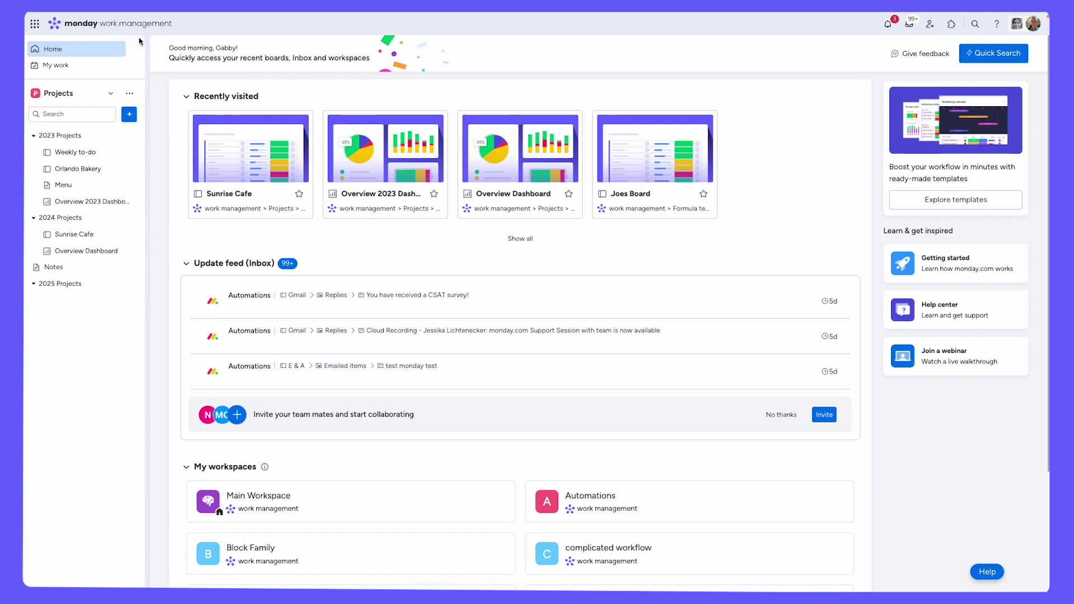
# - Create a new board named "Brooklyn Bakery" in the Projects workspace with Main privacy, managing Items
pyautogui.click(131, 116)
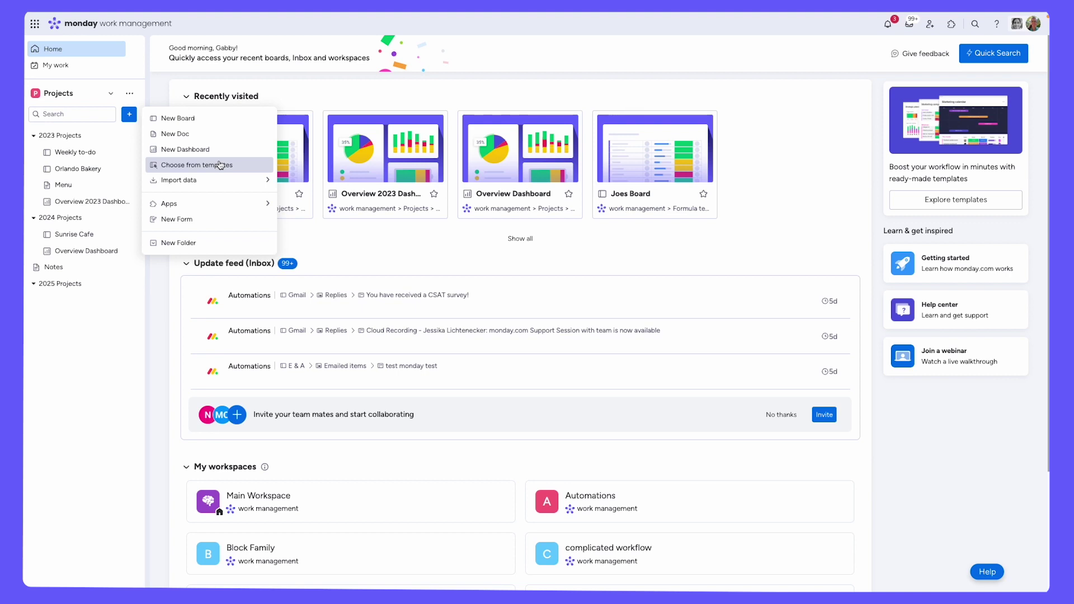
pyautogui.moveTo(226, 183)
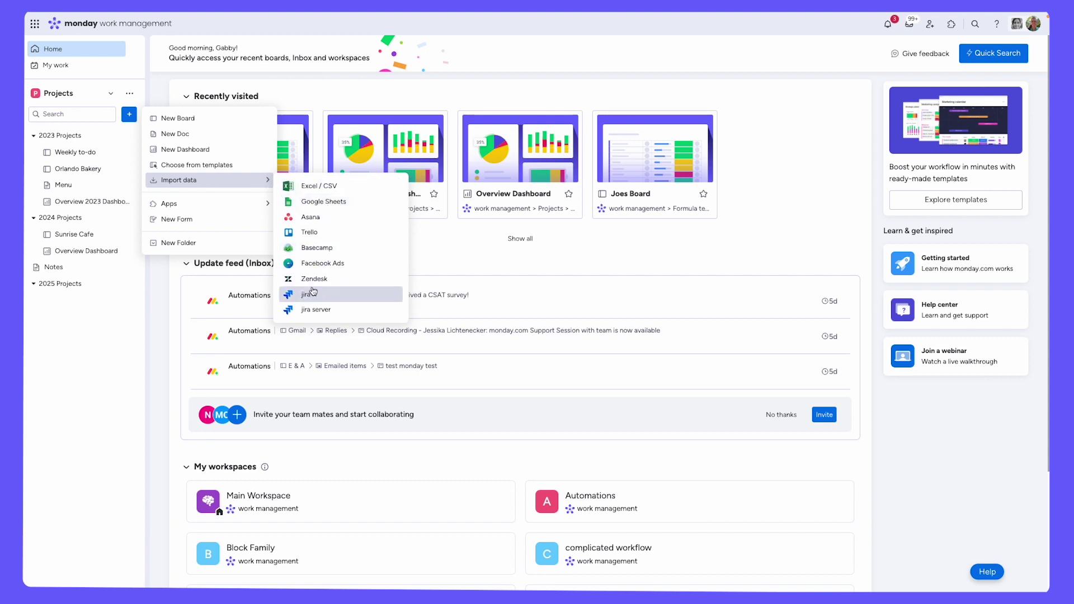
pyautogui.click(235, 118)
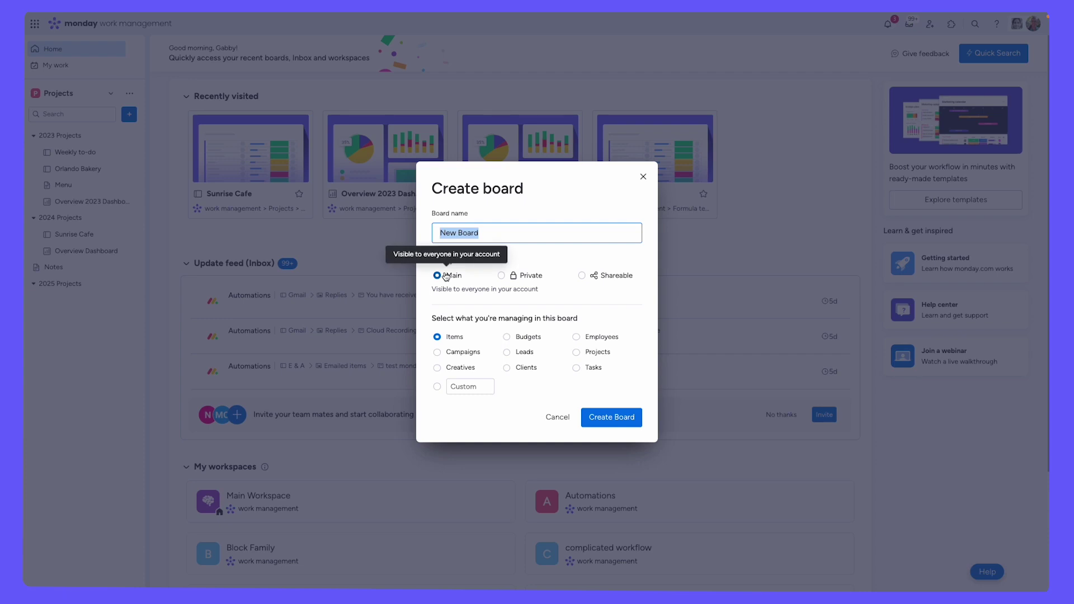
pyautogui.click(511, 284)
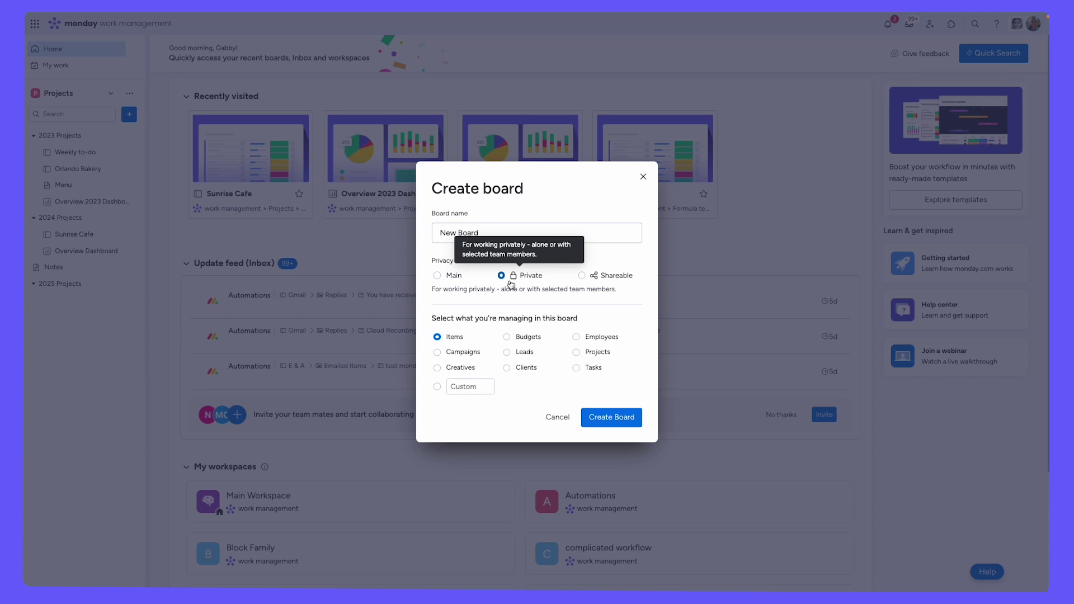
pyautogui.click(582, 279)
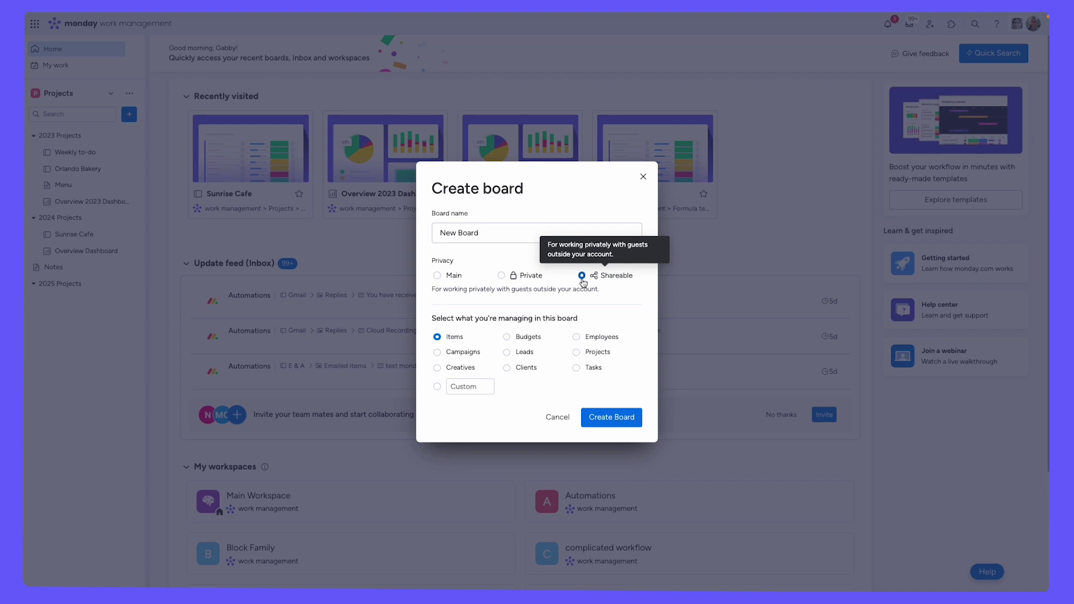
pyautogui.click(437, 276)
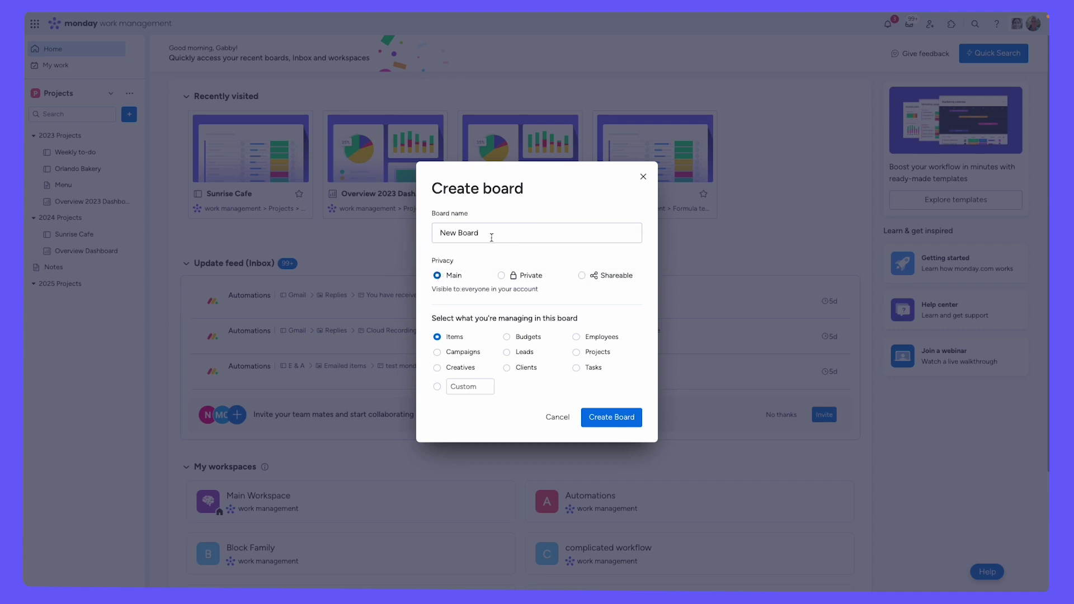
pyautogui.moveTo(497, 236); pyautogui.dragTo(437, 230)
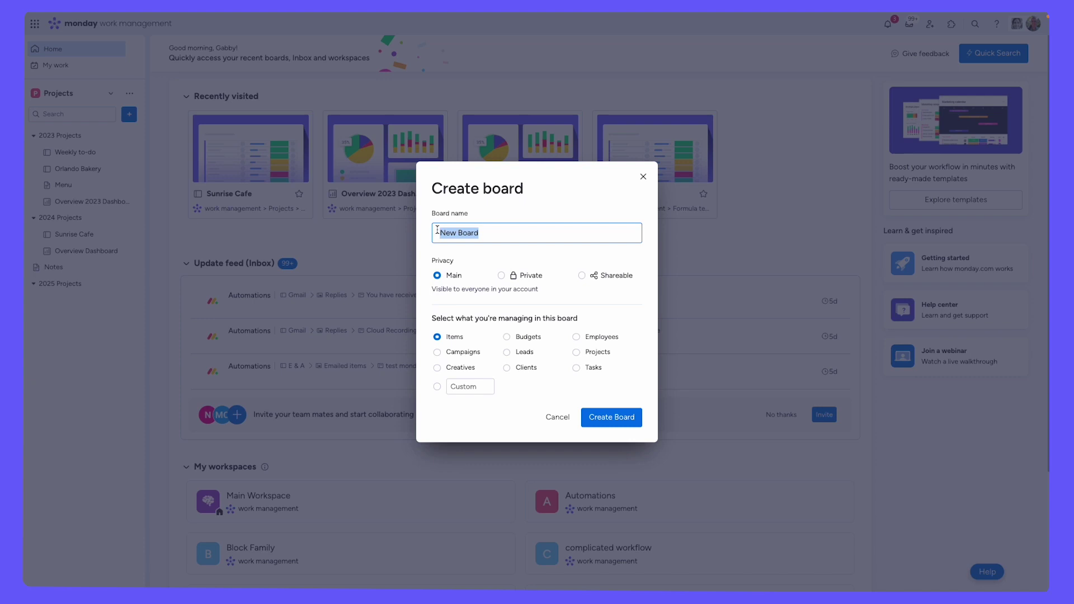
pyautogui.write('Brooklyn Bakery')
pyautogui.click(611, 417)
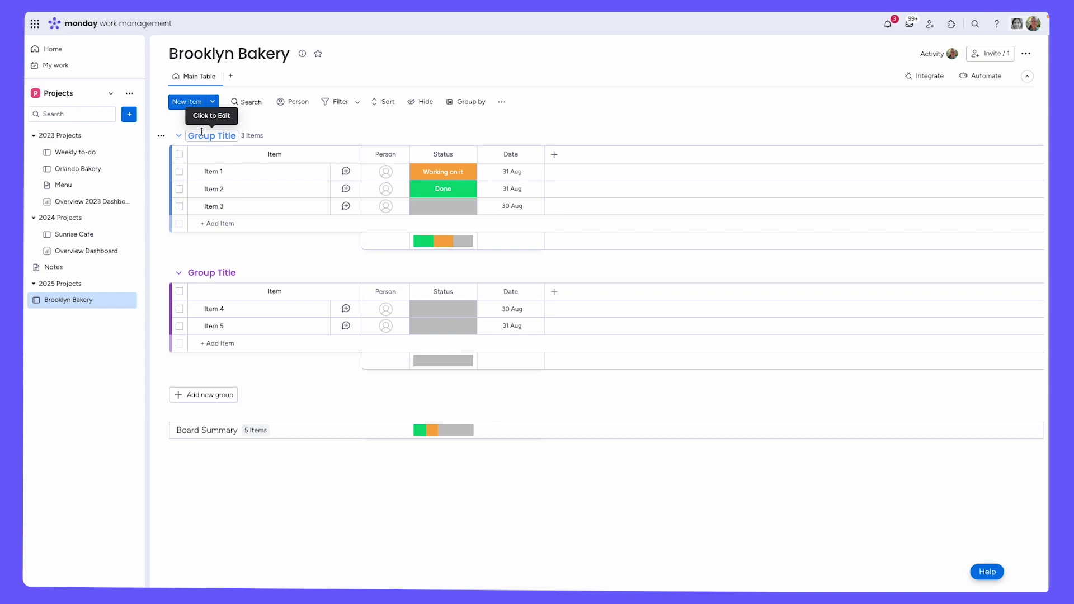
# - Rename the board's two default groups to "Week 1" and "Week 2"
pyautogui.doubleClick(234, 136)
pyautogui.write('Week 1')
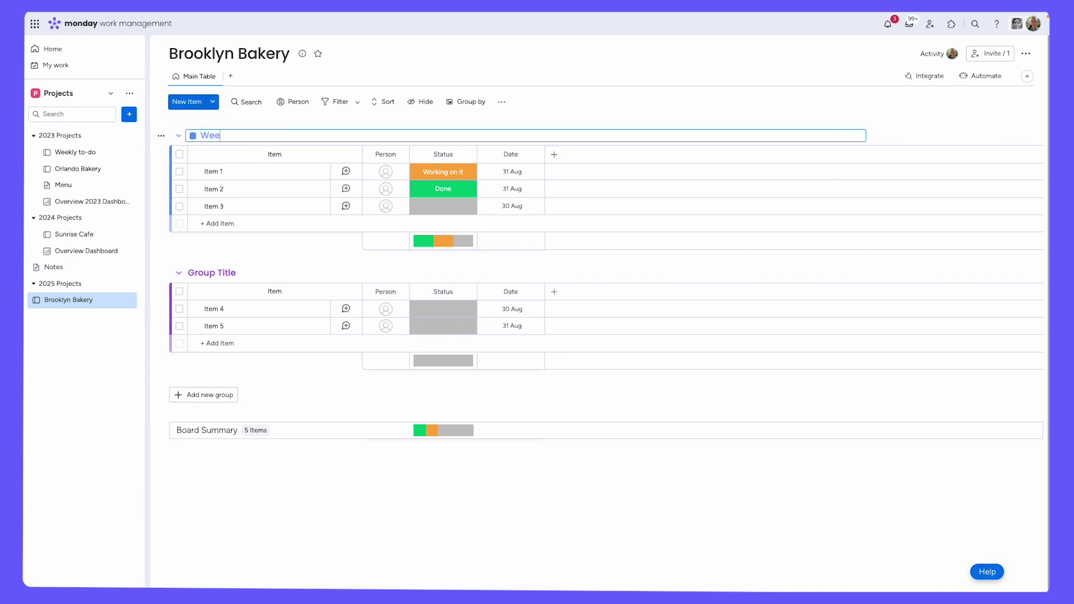
pyautogui.click(211, 272)
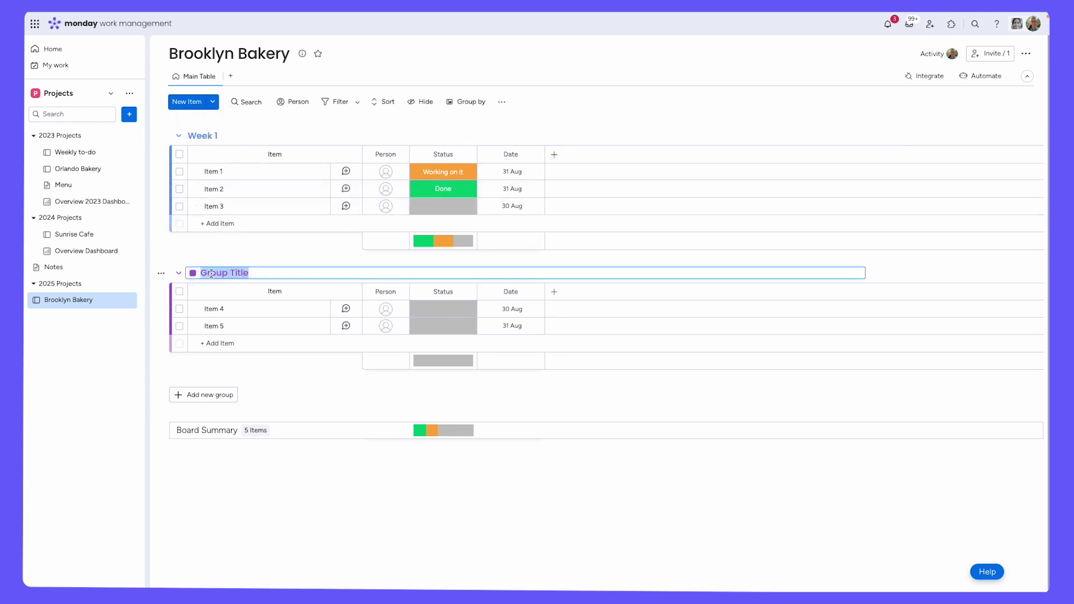
pyautogui.write('Week 2')
# - Add a third group below Week 2 and name it "Later"
pyautogui.click(229, 397)
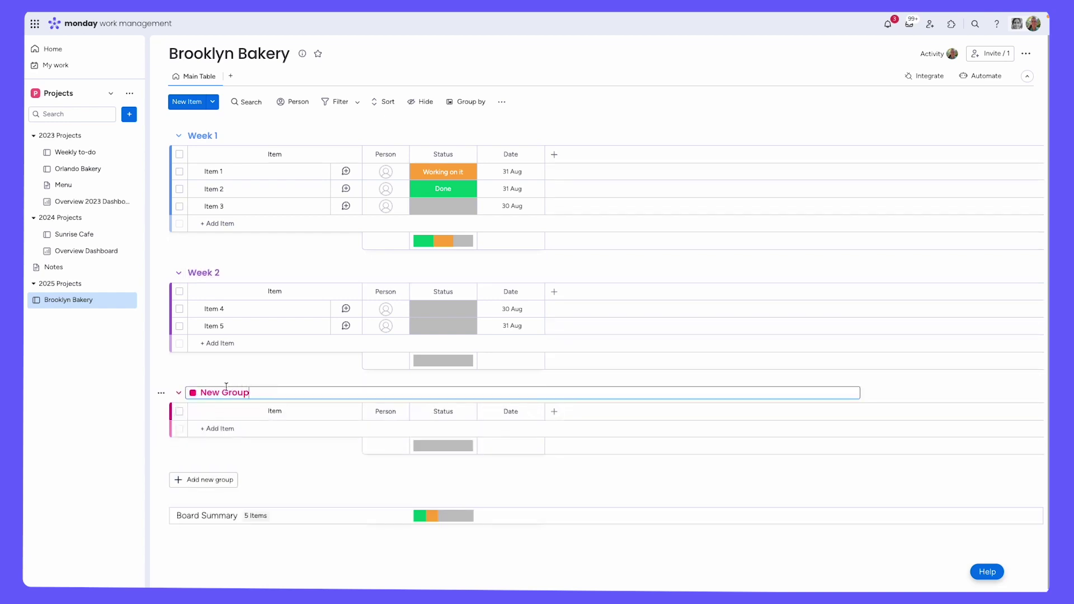
pyautogui.tripleClick(238, 392)
pyautogui.write('Later')
pyautogui.press('Return')
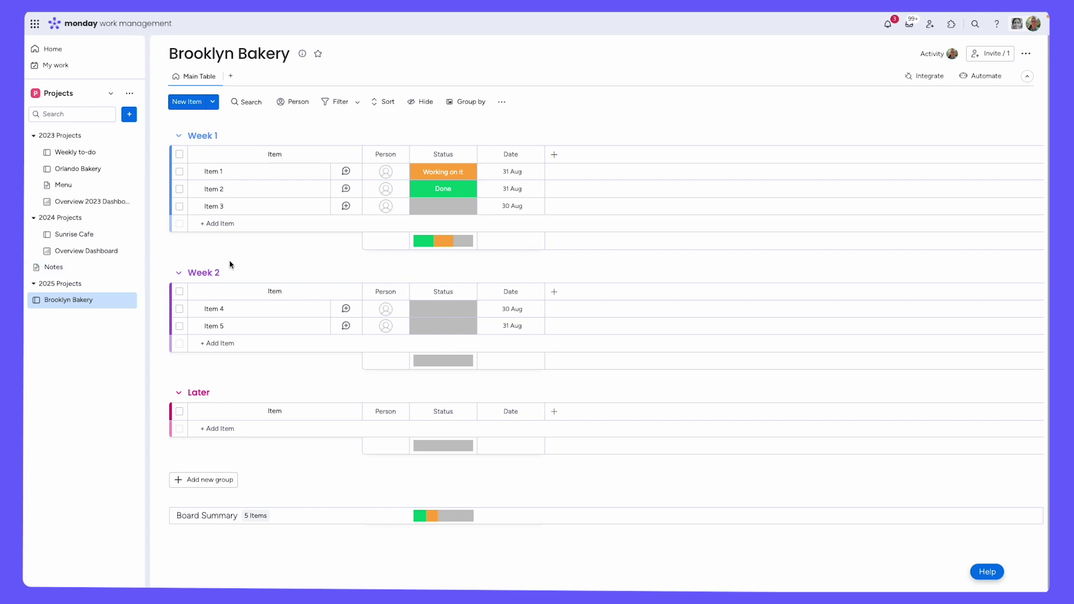
# - Rename the three Week 1 items to "Hiring employees", "Creating the menu" and "Ordering Ingredients"
pyautogui.click(219, 172)
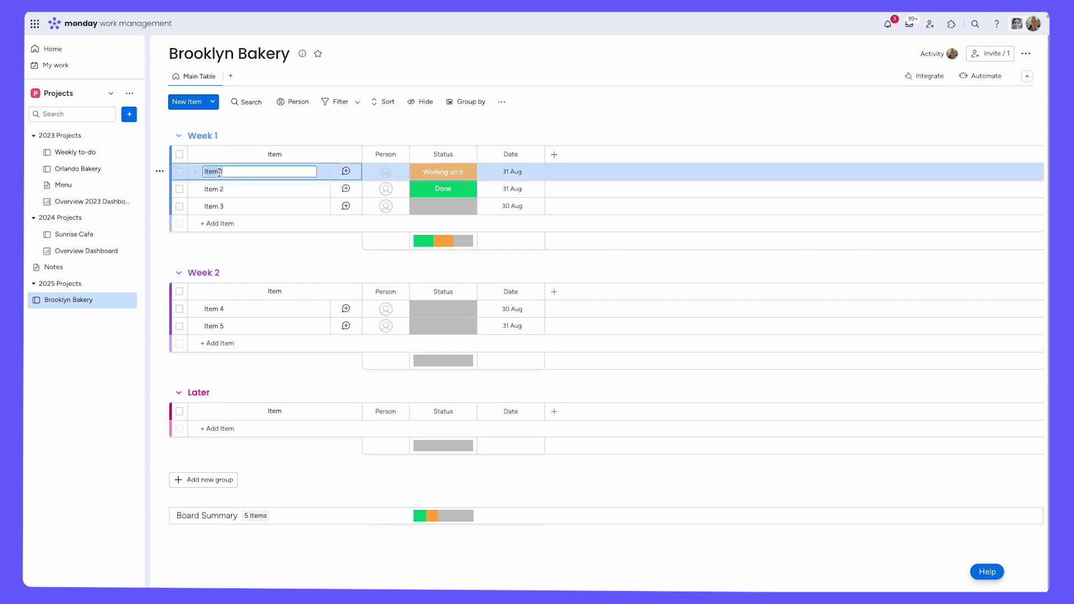
pyautogui.write('Hiring employees')
pyautogui.click(216, 188)
pyautogui.write('Creating the menu')
pyautogui.click(214, 206)
pyautogui.write('Ordering Ingredients')
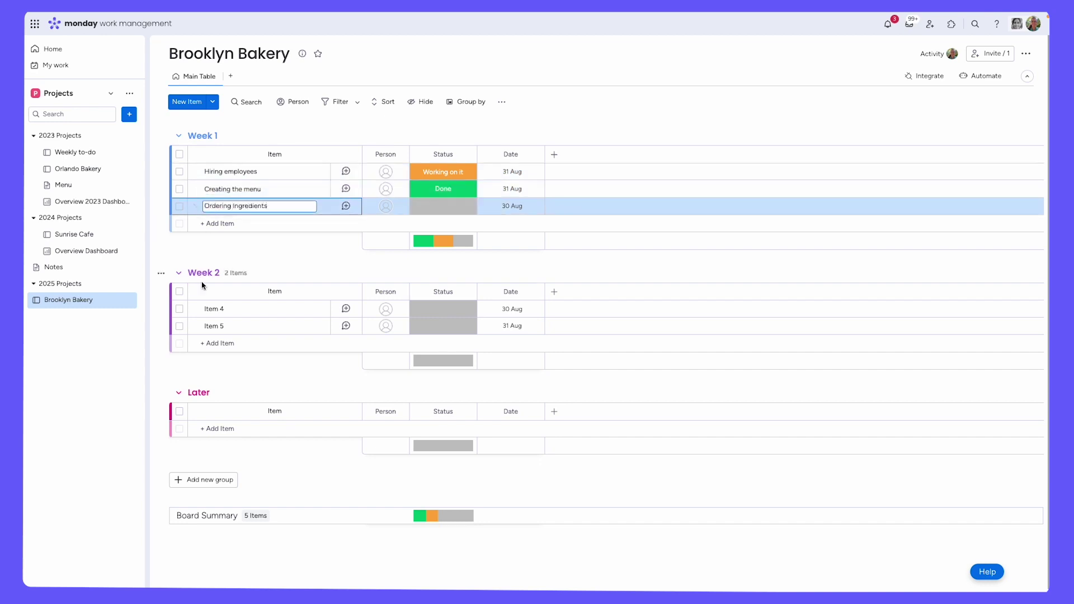
# - Rename the two Week 2 items to "Train managers" and "Manage finances"
pyautogui.scroll(-1, 209, 298)
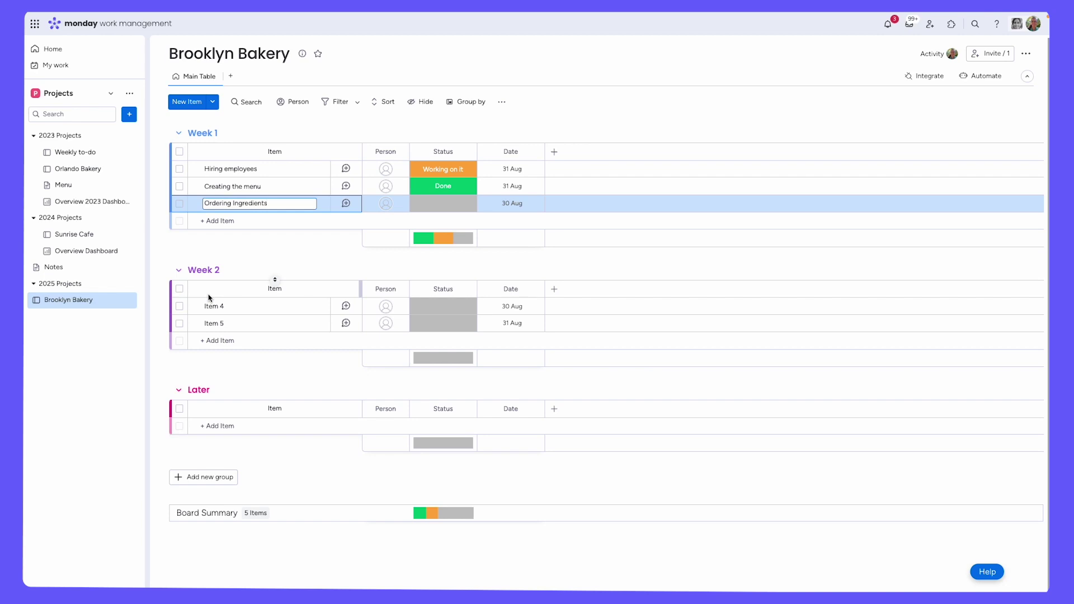
pyautogui.click(216, 306)
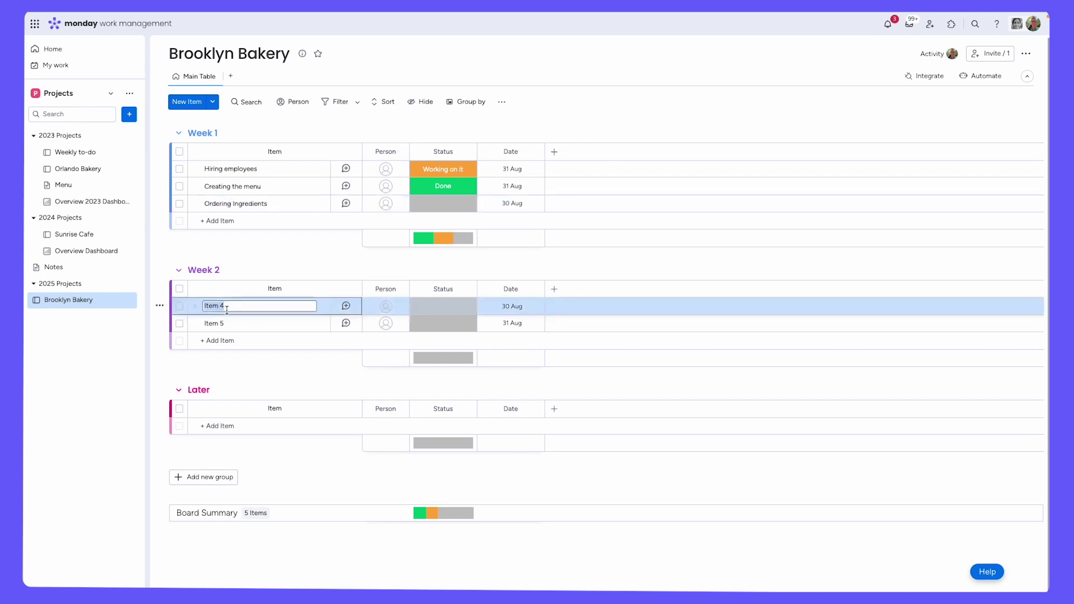
pyautogui.write('Train managers')
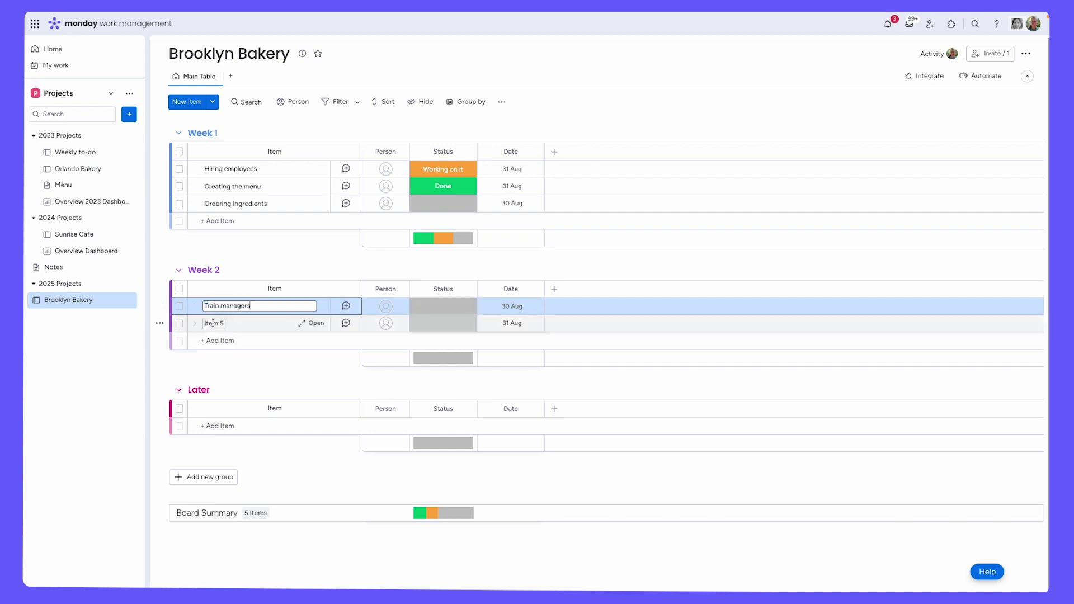
pyautogui.click(213, 324)
pyautogui.write('Manage finances')
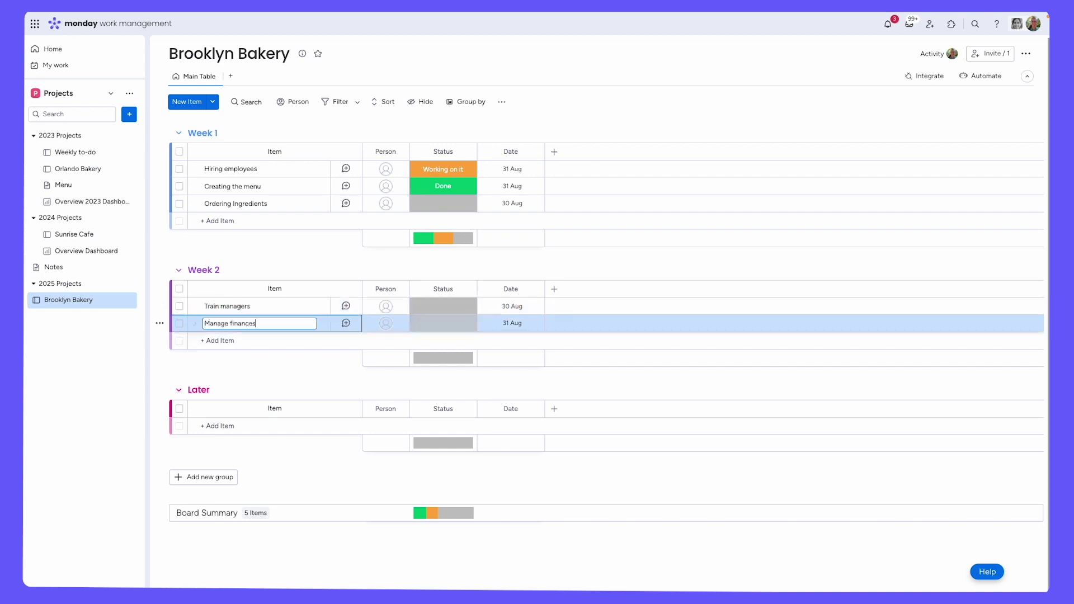
# - Add a new item "Open the bakery!" at the end of the Week 2 group
pyautogui.press('Return')
pyautogui.write('Open the bakery!')
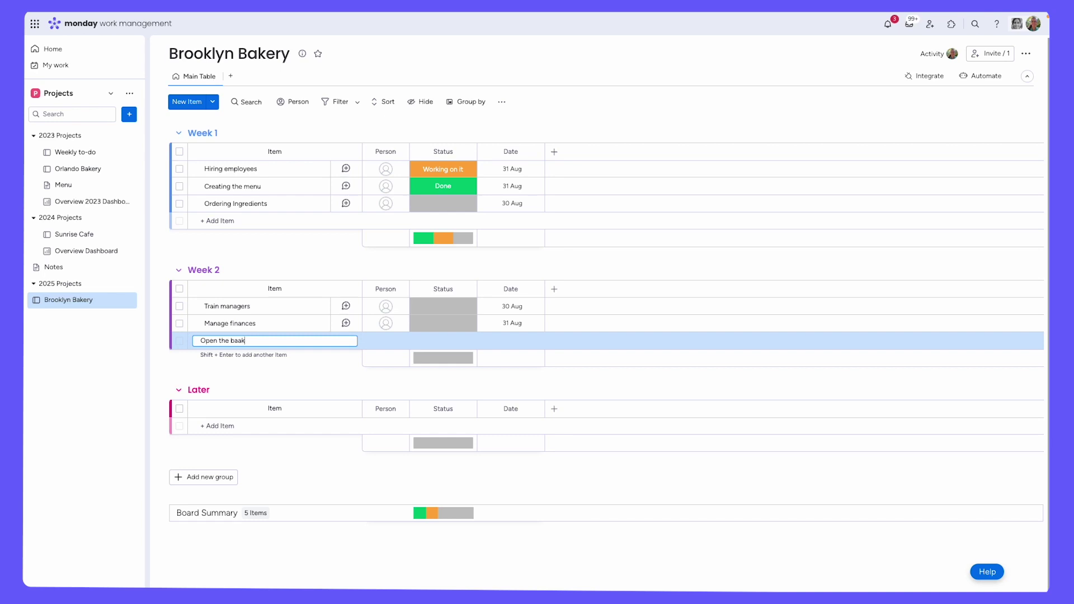
pyautogui.press('Return')
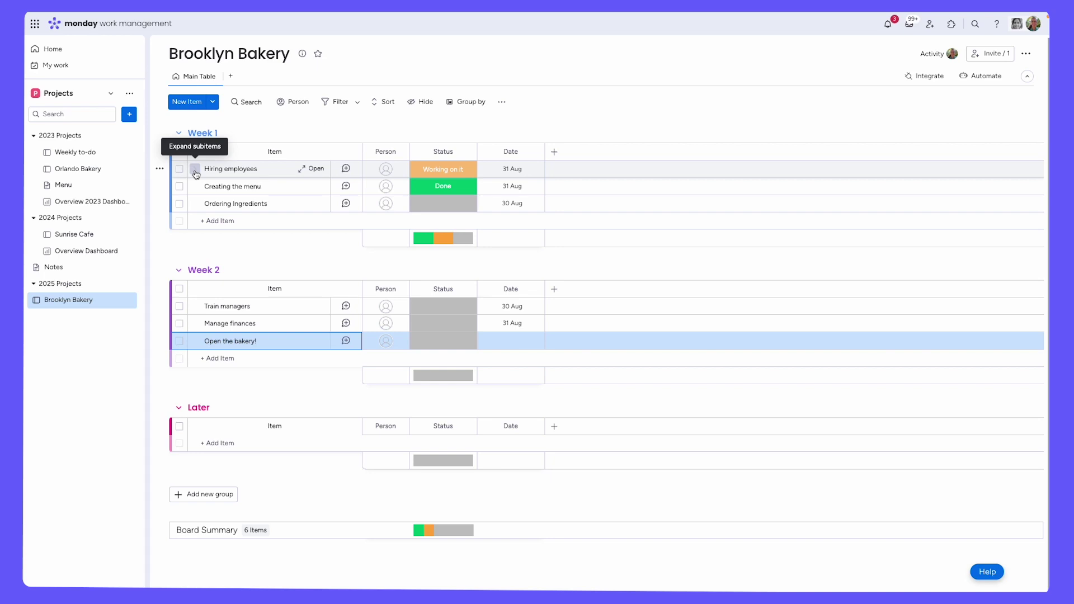
# - Add the subitems "Interview candidates" and "Send follow-up emails" under Hiring employees, and collapse the subitem list
pyautogui.click(196, 169)
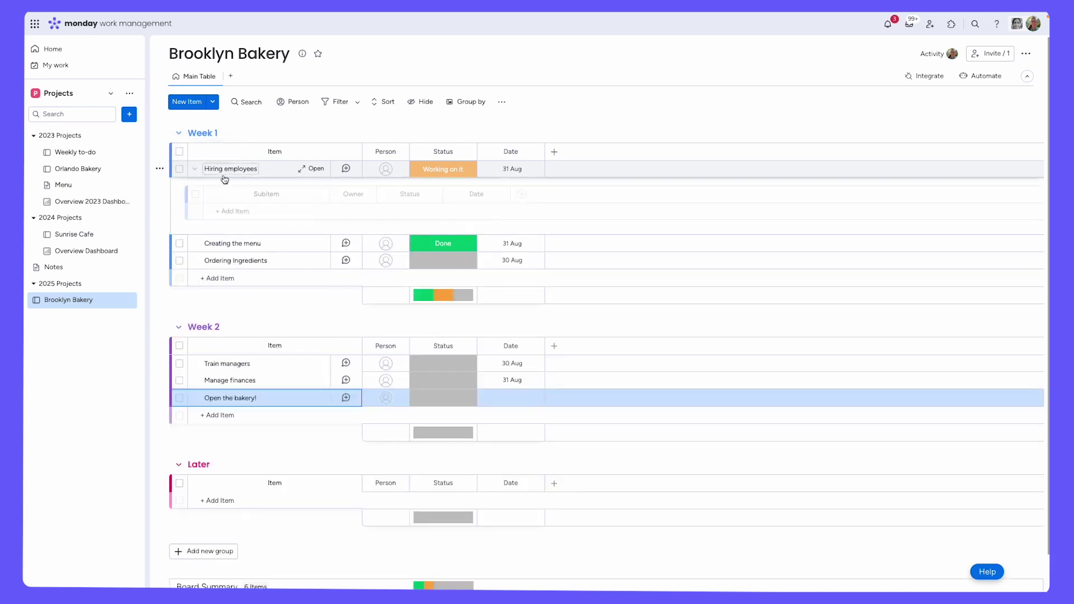
pyautogui.click(216, 212)
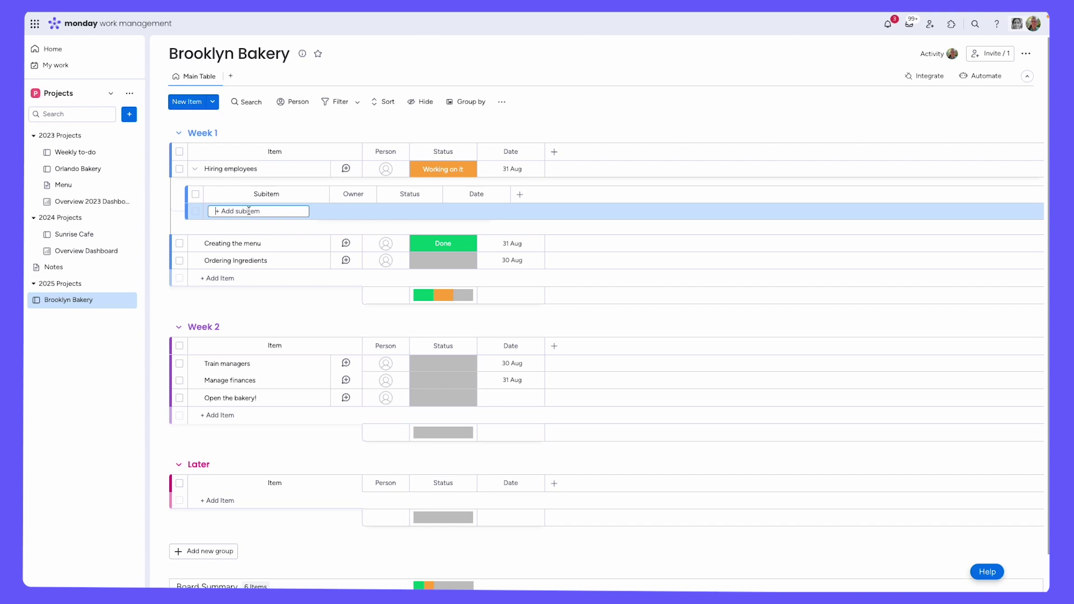
pyautogui.write('Interview candidates')
pyautogui.press('Return')
pyautogui.write('Send follow-up emails')
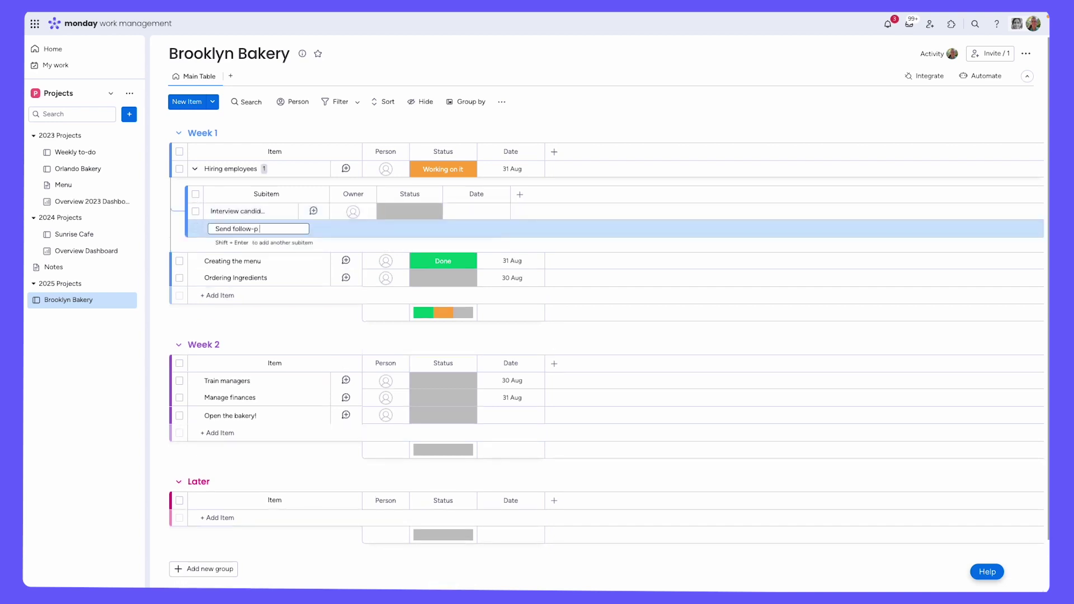
pyautogui.press('Return')
pyautogui.click(250, 231)
pyautogui.hotkey('ctrl', 'a')
pyautogui.press('BackSpace')
pyautogui.write('Send follow-up emails')
pyautogui.press('Return')
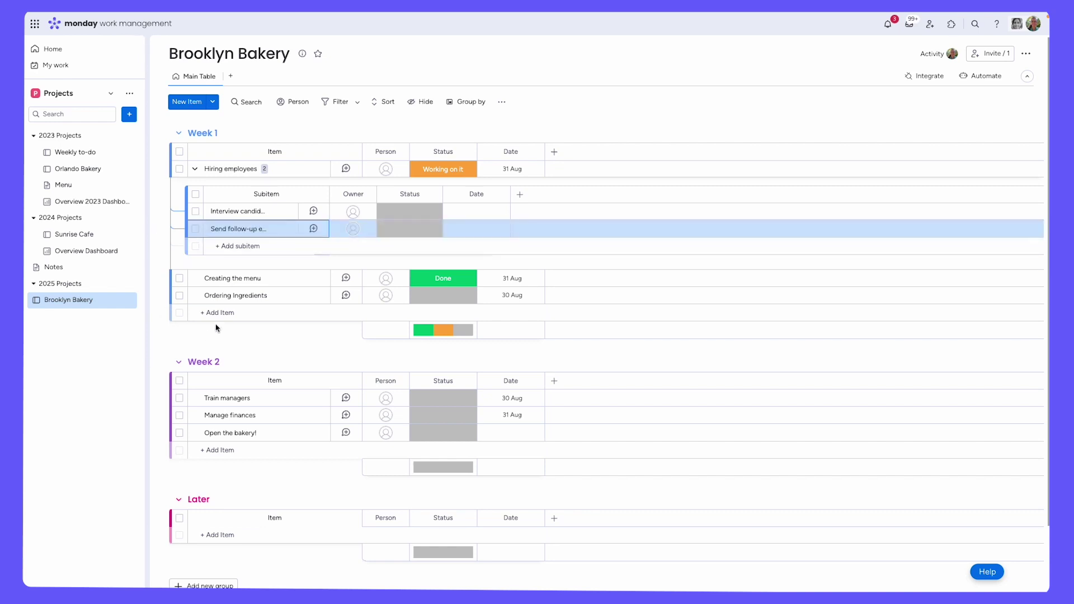
pyautogui.click(195, 170)
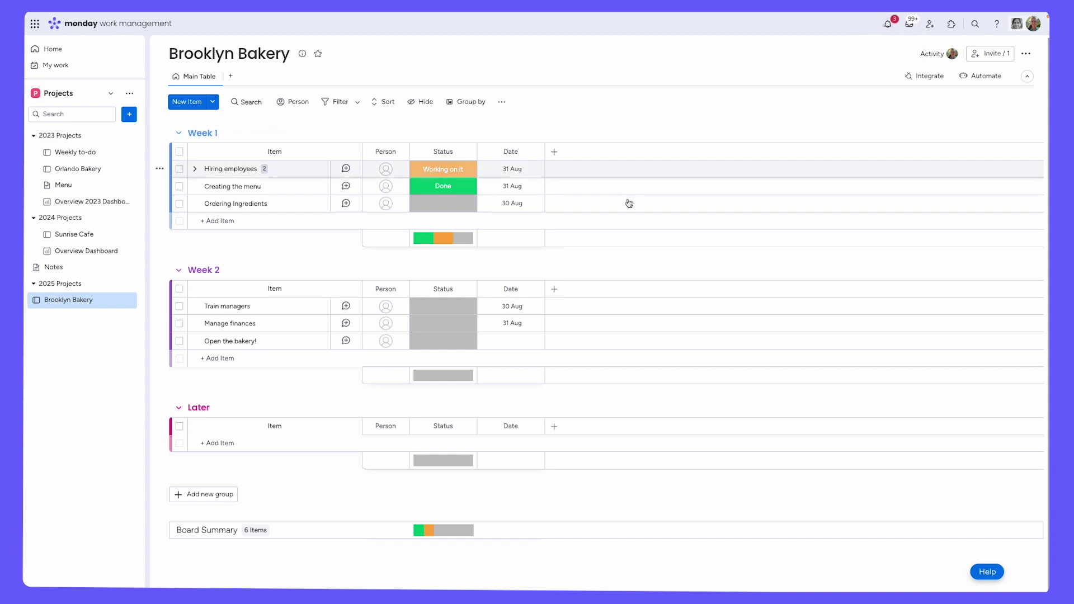
# - Assign one team member to Hiring employees and another to both Creating the menu and Ordering Ingredients
pyautogui.click(386, 168)
pyautogui.click(352, 276)
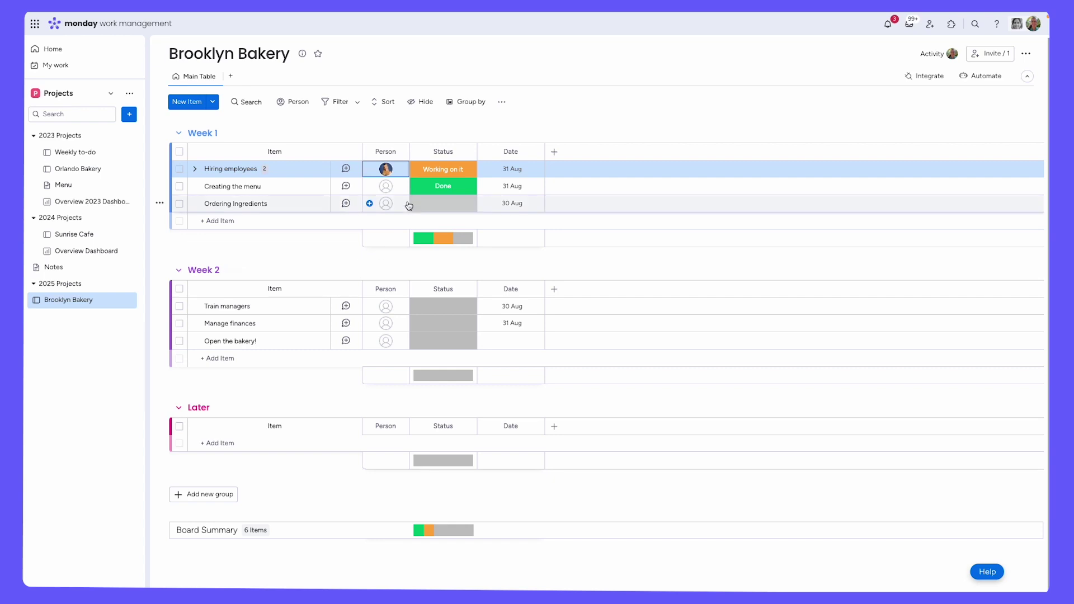
pyautogui.click(385, 186)
pyautogui.click(347, 311)
pyautogui.click(385, 203)
pyautogui.click(347, 329)
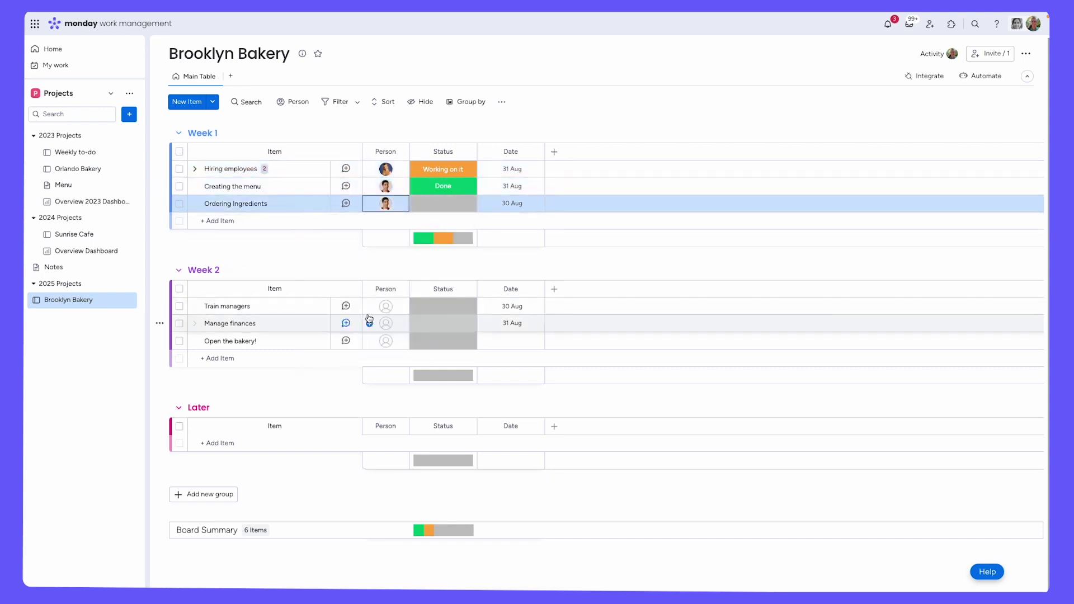
# - Assign a team member to each of the Week 2 items Train managers and Manage finances
pyautogui.click(385, 306)
pyautogui.write('rachel')
pyautogui.click(348, 358)
pyautogui.click(387, 323)
pyautogui.click(352, 413)
# - Assign three team members to the item Open the bakery! in Week 2
pyautogui.click(386, 341)
pyautogui.click(344, 447)
pyautogui.click(386, 341)
pyautogui.click(360, 485)
pyautogui.click(386, 341)
pyautogui.click(371, 460)
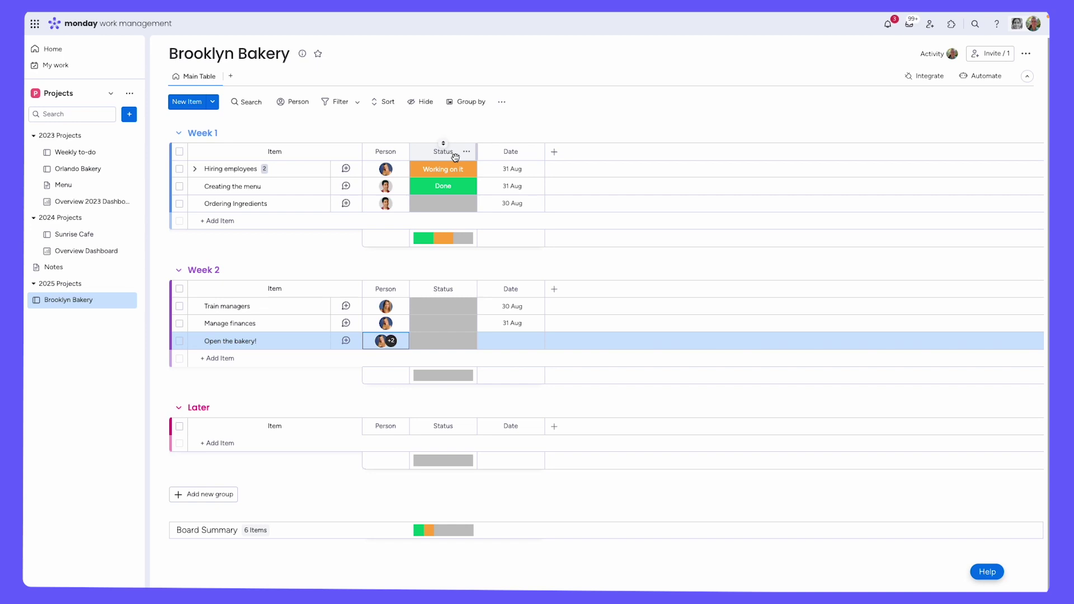
# - Set the status of Ordering Ingredients and Train managers to Working on it, and of Manage finances and Open the bakery! to Stuck
pyautogui.click(437, 210)
pyautogui.click(441, 234)
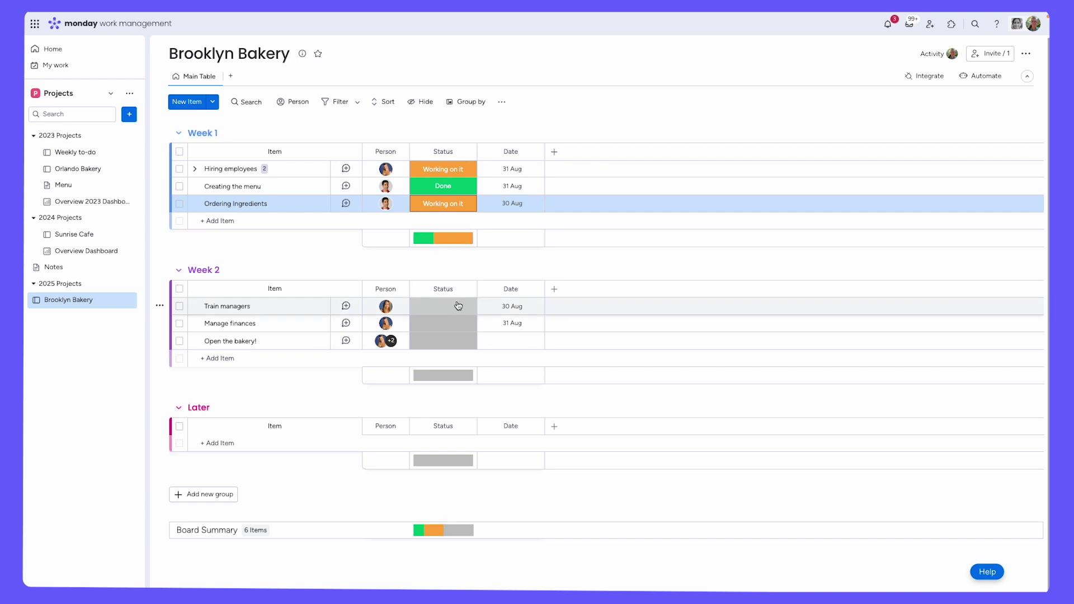
pyautogui.click(454, 306)
pyautogui.click(442, 337)
pyautogui.click(443, 323)
pyautogui.click(451, 382)
pyautogui.click(448, 341)
pyautogui.click(445, 391)
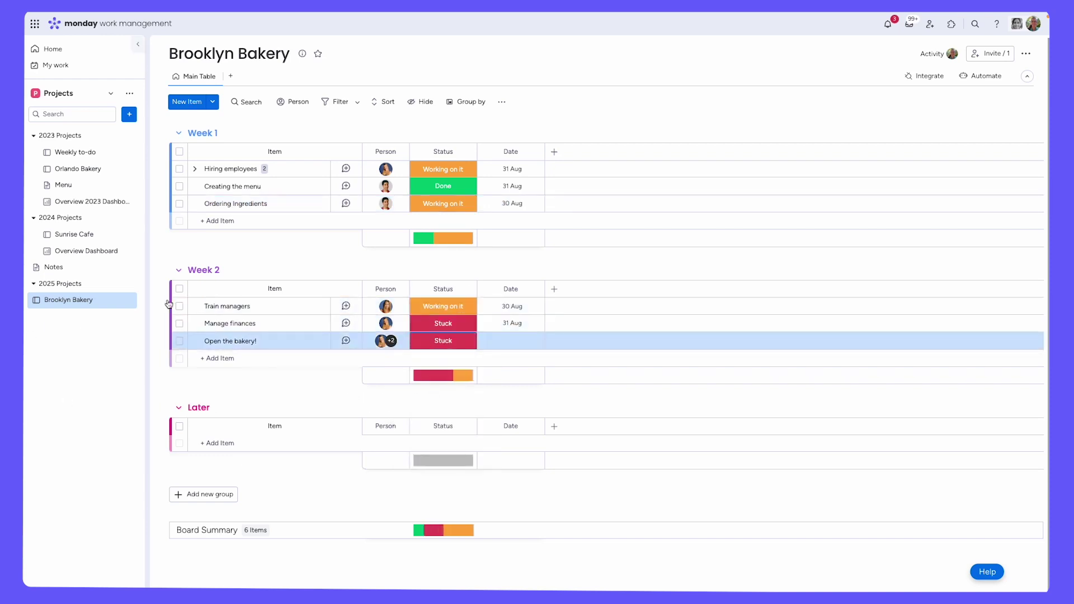
# - Rename the Date column to "Due Date"
pyautogui.click(506, 151)
pyautogui.press('Home')
pyautogui.write('Due')
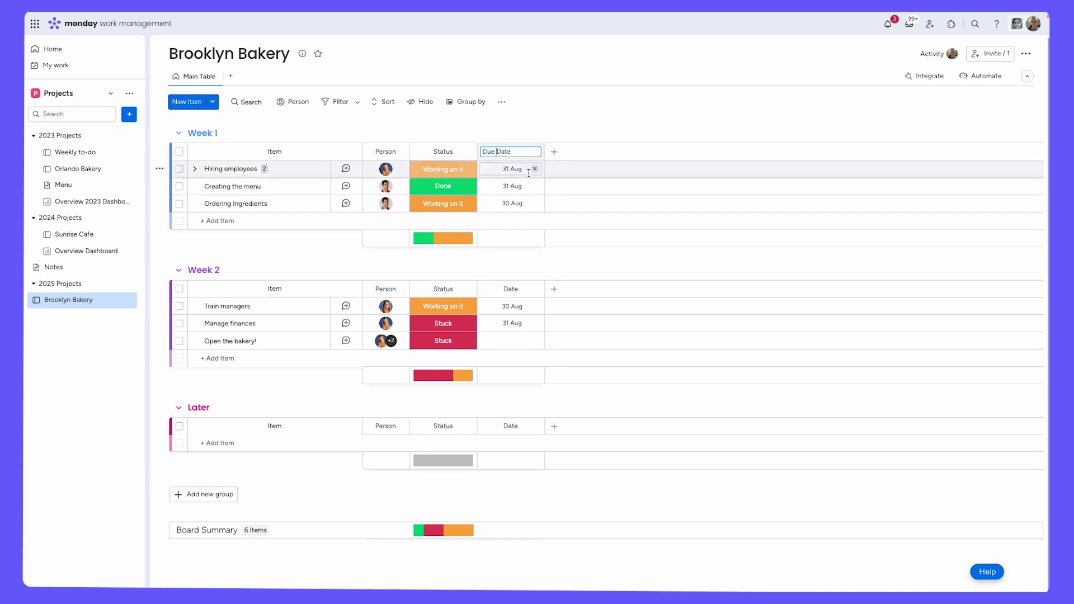
# - Set the Week 1 due dates to 29 Aug for Hiring employees, 30 Aug for Creating the menu and 1 Sep for Ordering Ingredients
pyautogui.click(529, 171)
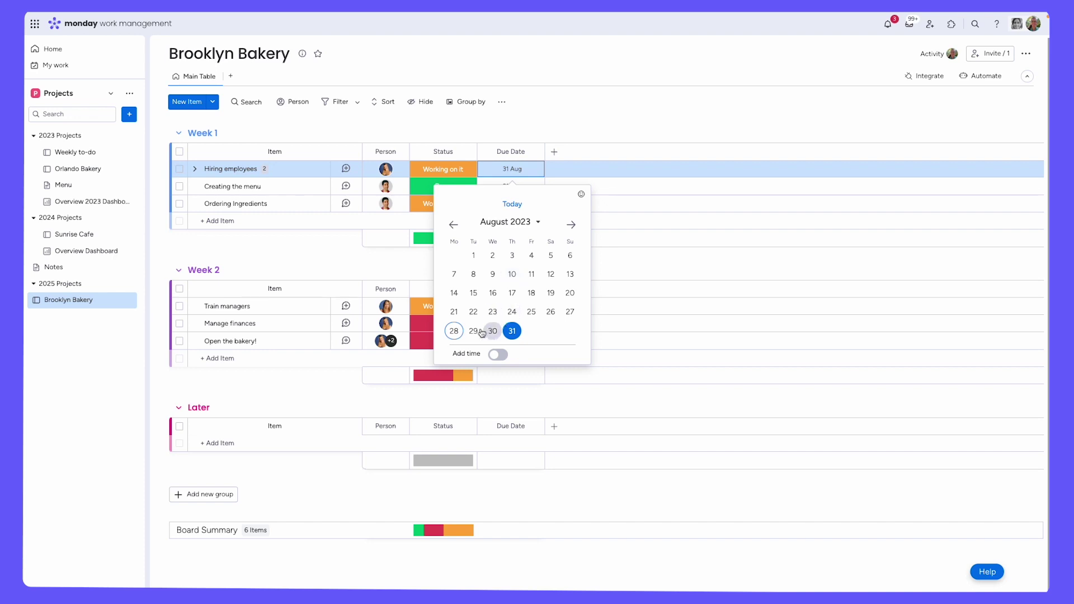
pyautogui.press('Escape')
pyautogui.click(512, 168)
pyautogui.click(491, 330)
pyautogui.click(512, 186)
pyautogui.click(511, 347)
pyautogui.click(512, 203)
pyautogui.click(549, 285)
# - Set the Week 2 due dates to 5 Sep for Train managers, 7 Sep for Manage finances and 8 Sep for Open the bakery!
pyautogui.click(526, 306)
pyautogui.click(571, 361)
pyautogui.click(473, 410)
pyautogui.click(512, 324)
pyautogui.click(571, 378)
pyautogui.click(512, 428)
pyautogui.click(511, 341)
pyautogui.click(570, 395)
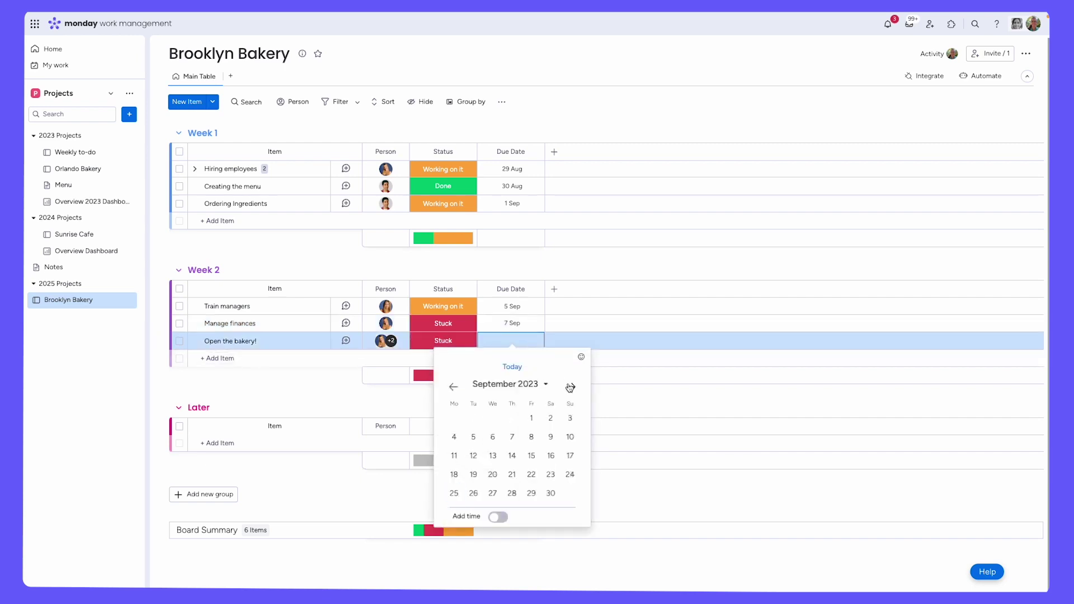
pyautogui.click(532, 445)
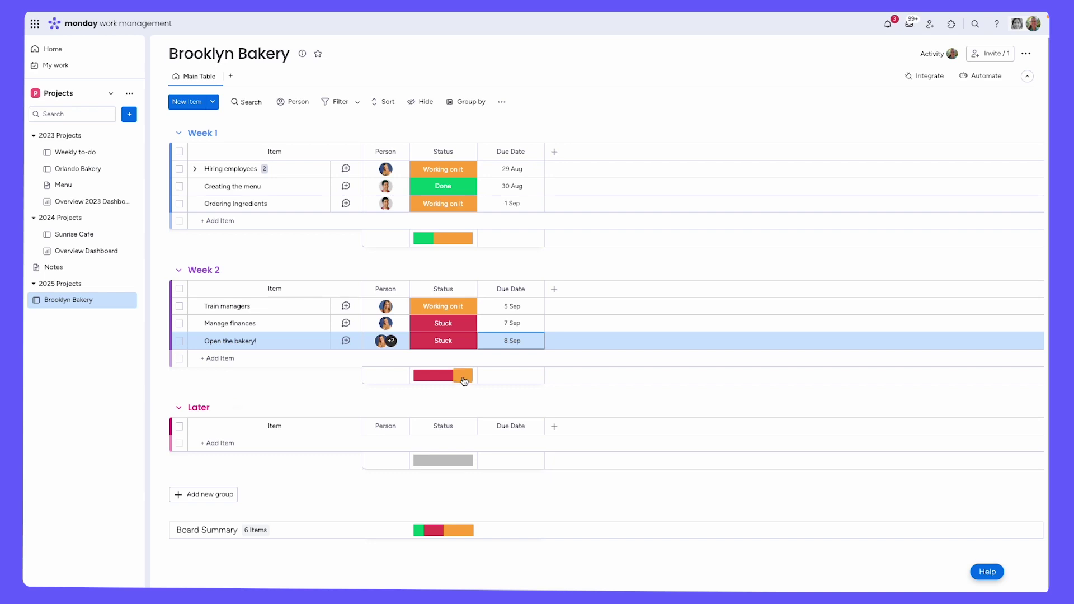
pyautogui.moveTo(464, 381)
pyautogui.moveTo(536, 158)
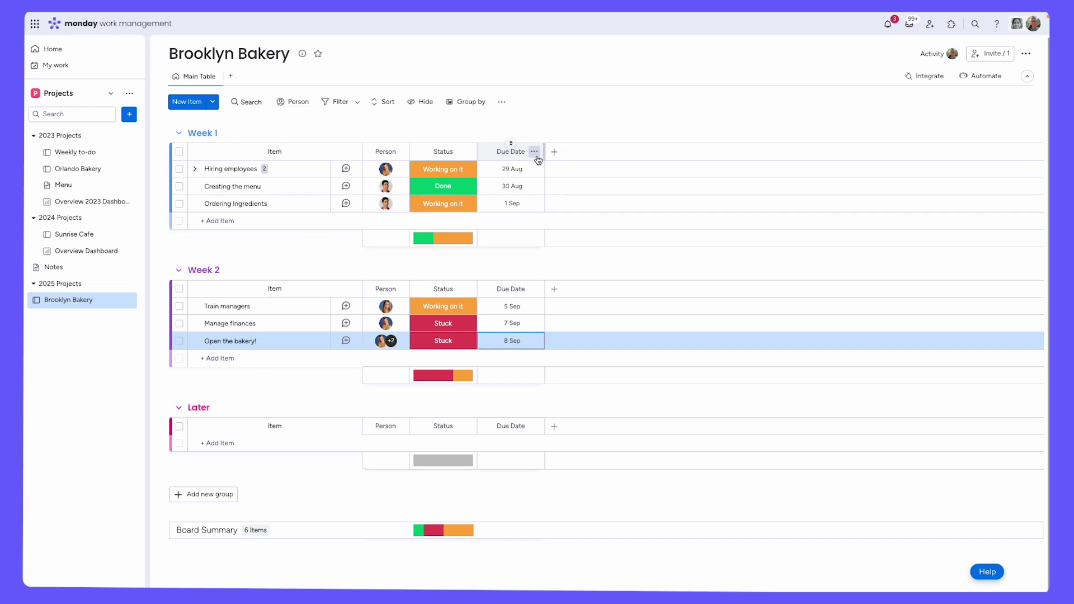
# - Set the Due Date column as a deadline and connect it with the Status column
pyautogui.click(535, 152)
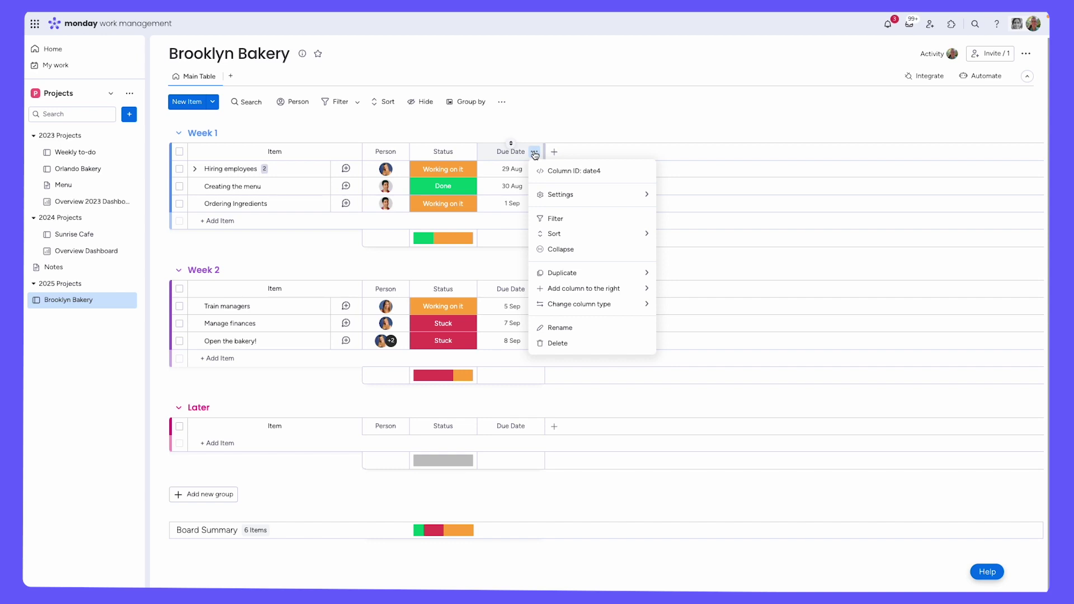
pyautogui.moveTo(643, 196)
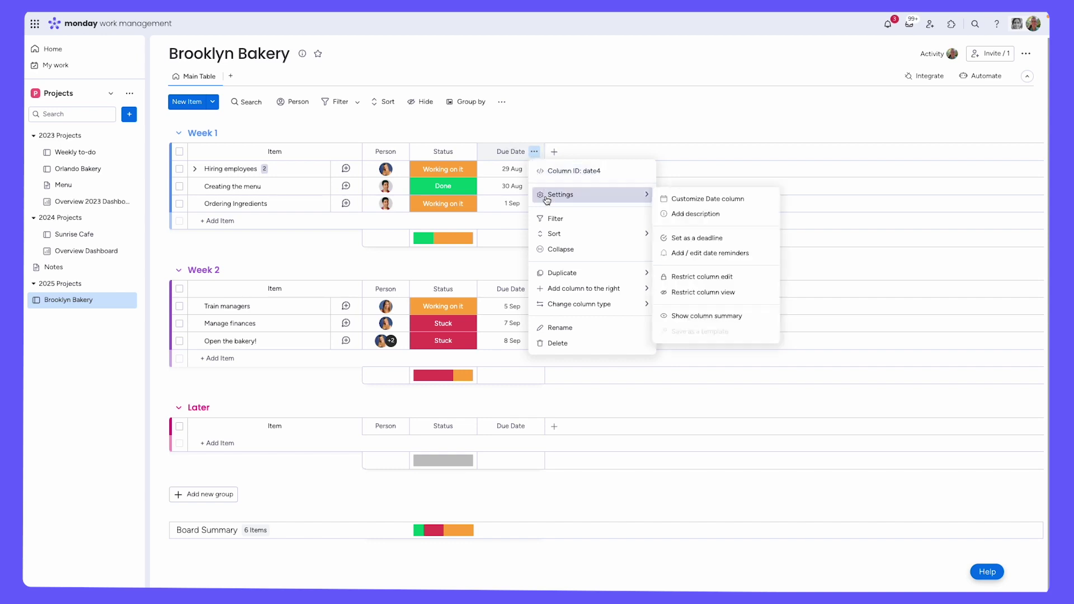
pyautogui.click(702, 239)
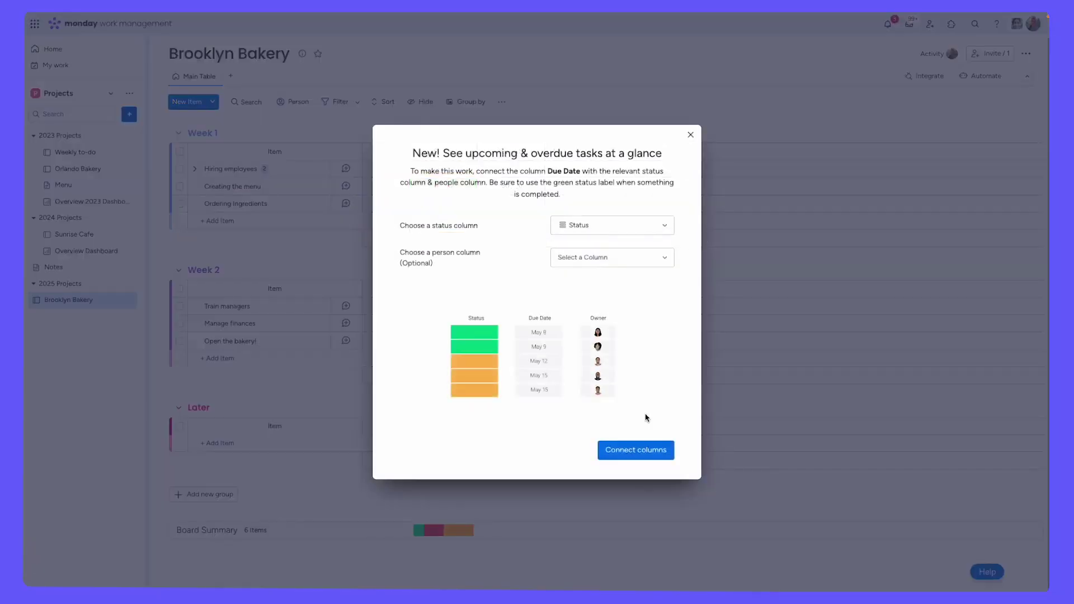
pyautogui.click(645, 450)
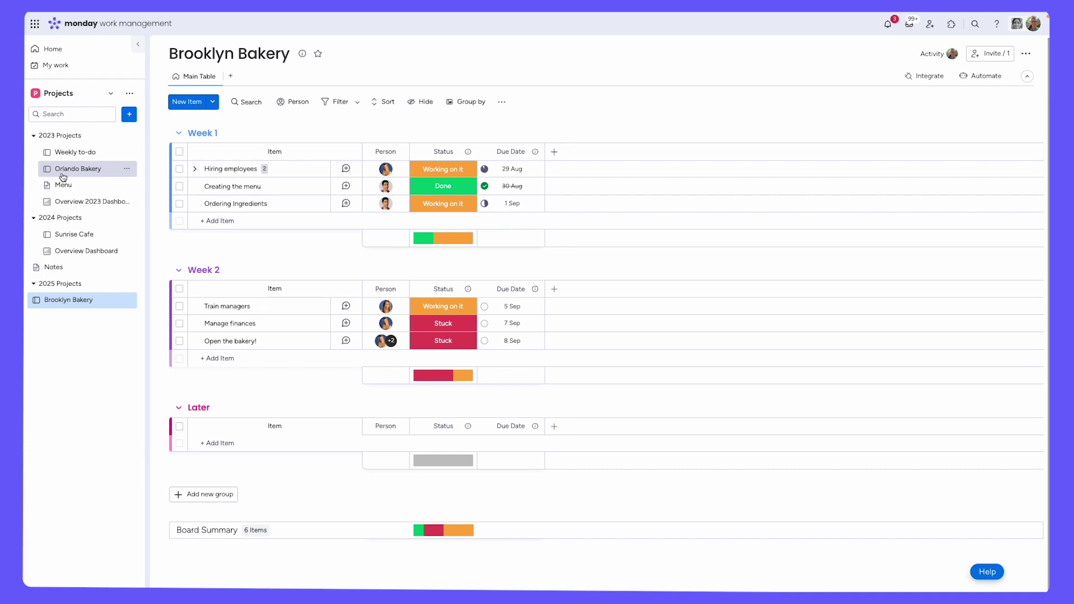
# - Add a Numbers column and enter 50 for Hiring employees, 40 for Creating the menu and 100 for Ordering Ingredients
pyautogui.click(555, 153)
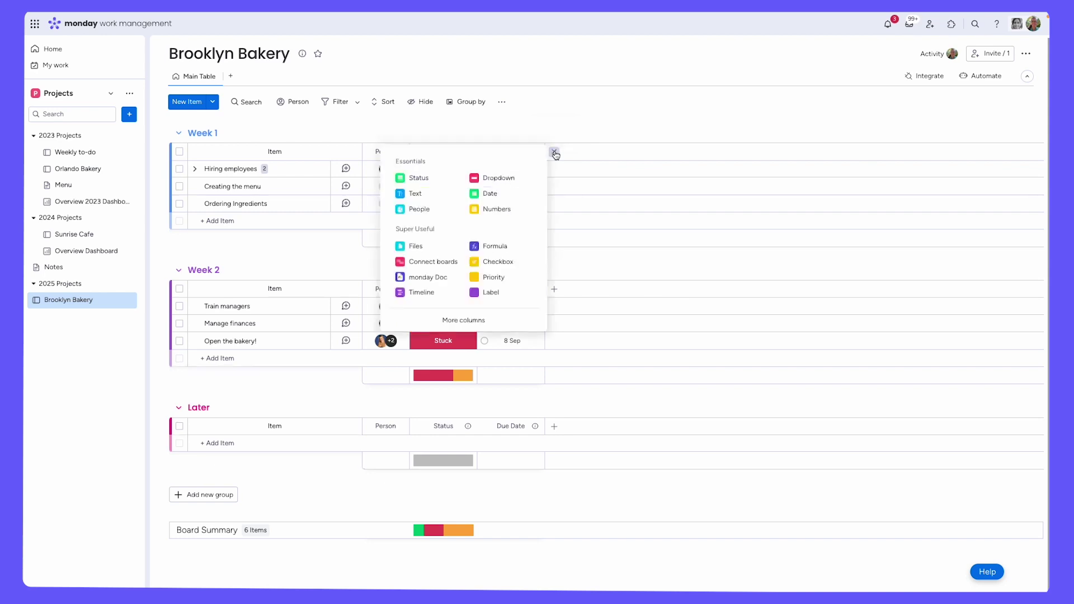
pyautogui.click(504, 210)
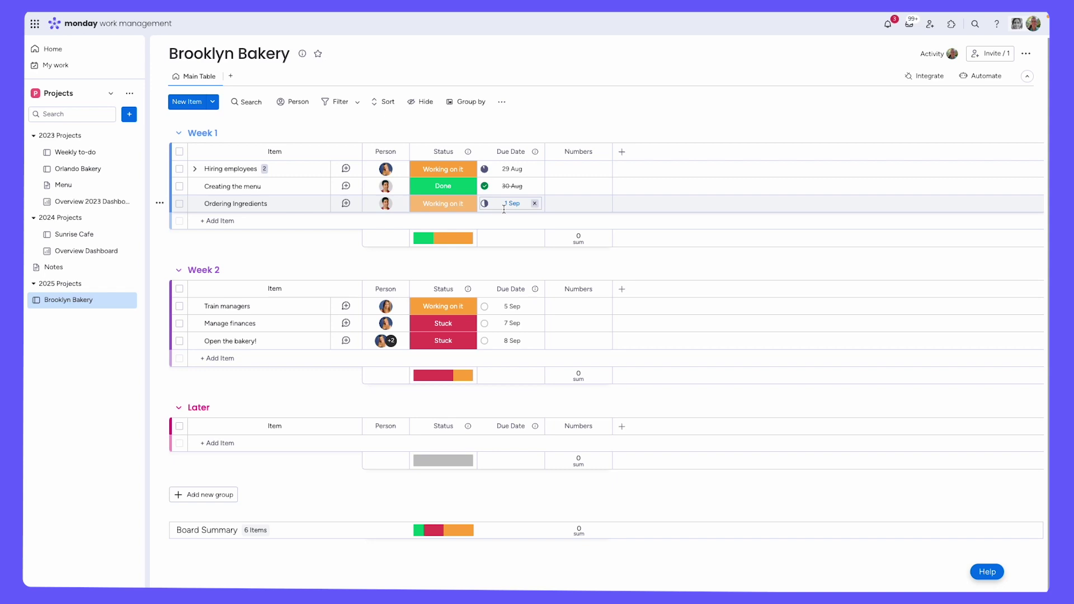
pyautogui.click(588, 169)
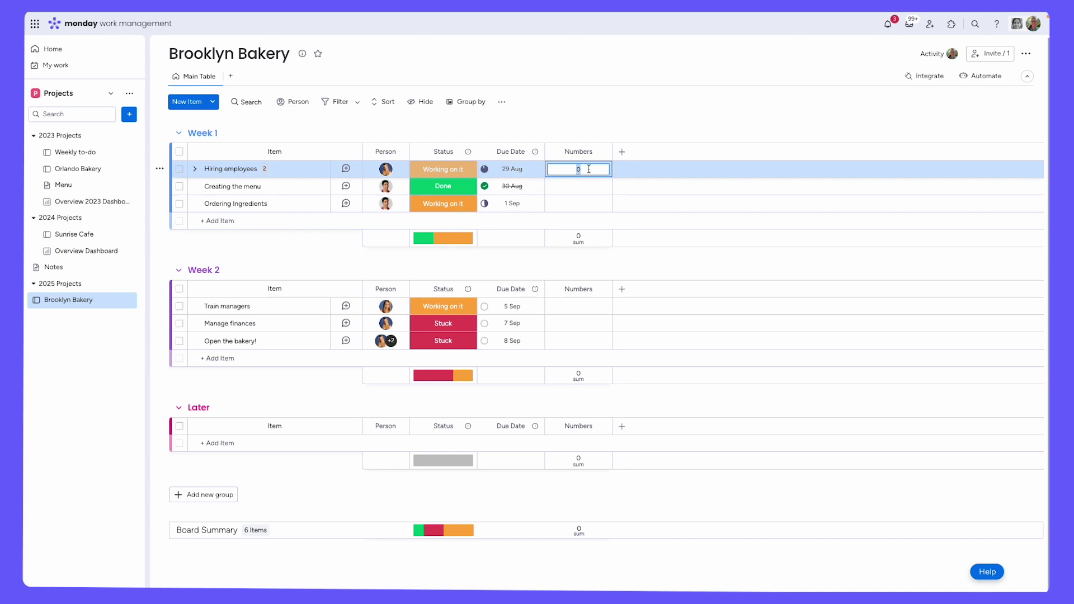
pyautogui.write('50')
pyautogui.click(587, 188)
pyautogui.write('40')
pyautogui.click(584, 207)
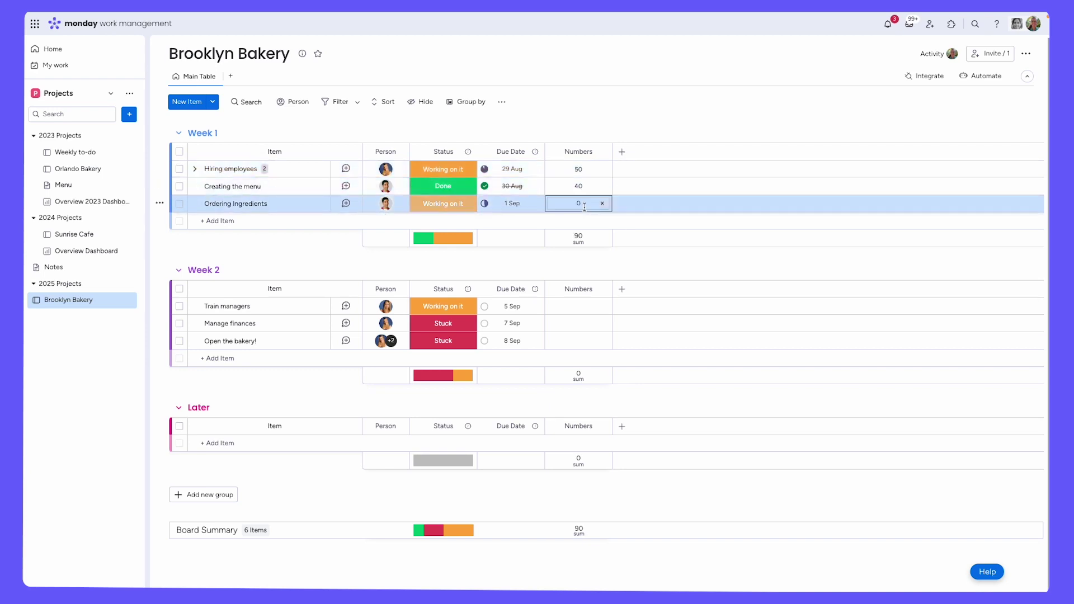
pyautogui.write('100')
# - Enter the Week 2 numbers: 200 for Train managers, 400 for Manage finances and 500 for Open the bakery!
pyautogui.click(580, 307)
pyautogui.write('200')
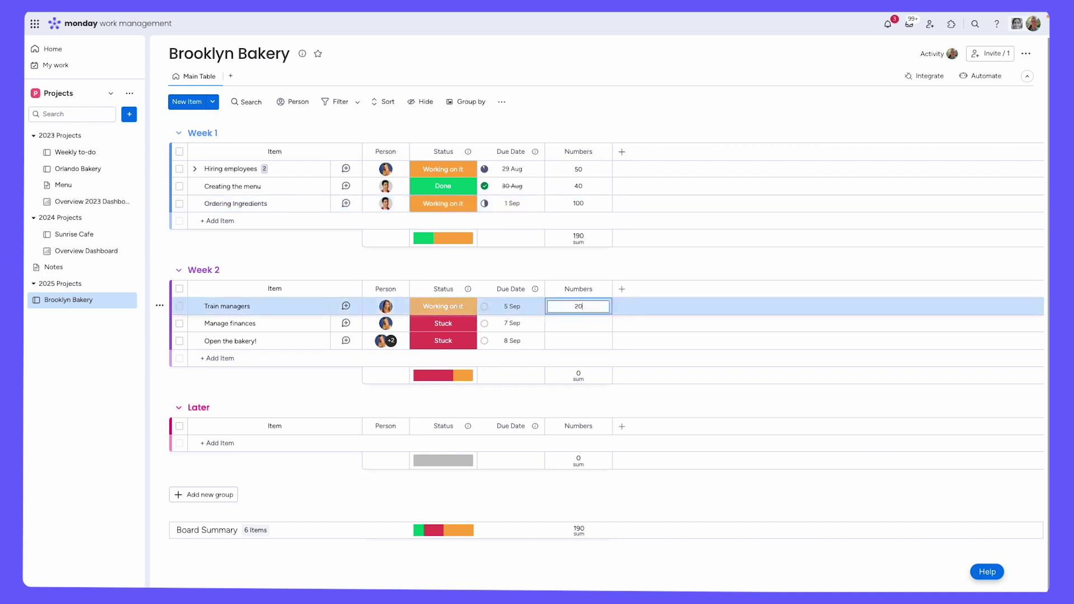
pyautogui.click(579, 324)
pyautogui.write('400')
pyautogui.click(579, 342)
pyautogui.write('500')
pyautogui.press('Return')
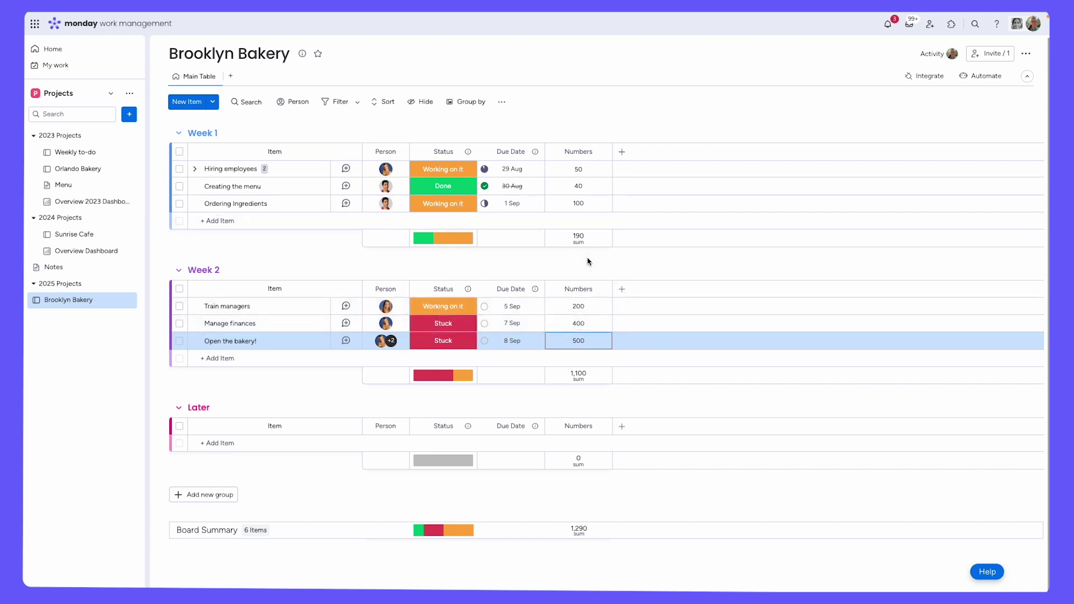
# - Set the unit of the Numbers column to dollars ($)
pyautogui.click(580, 381)
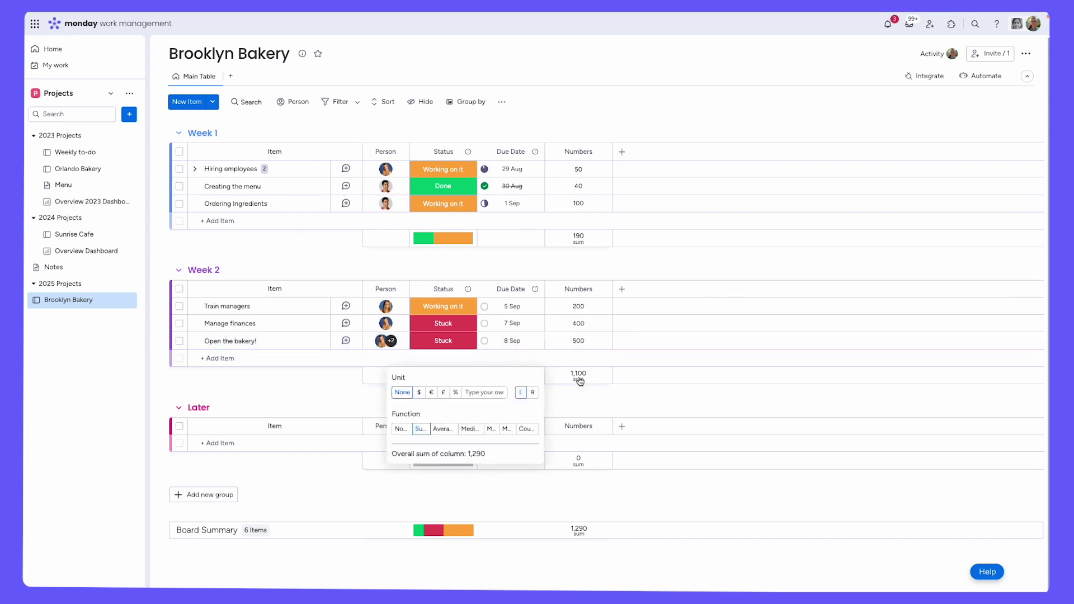
pyautogui.click(422, 394)
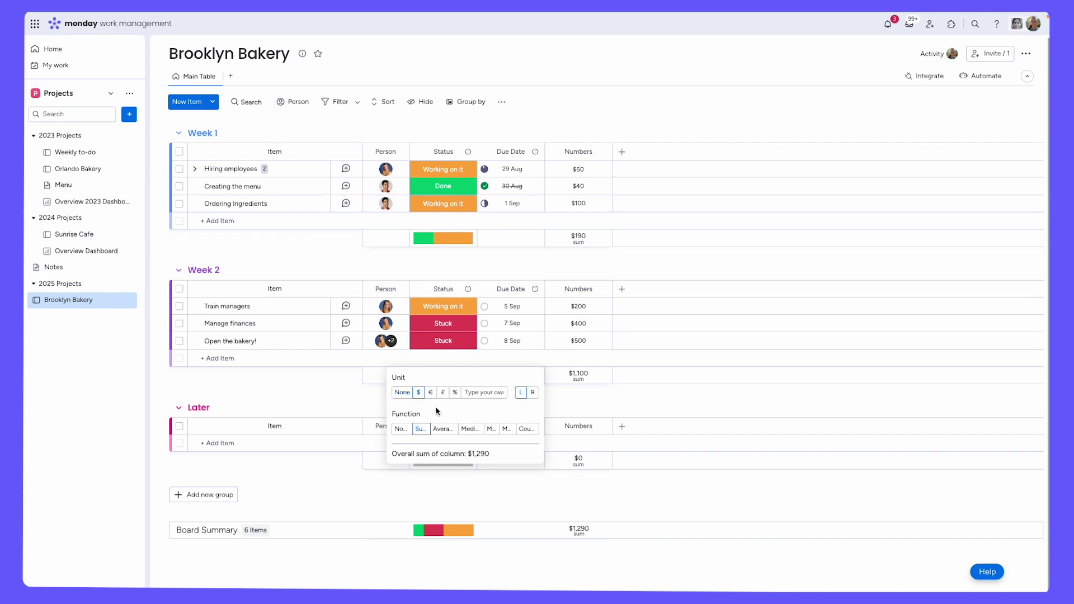
pyautogui.click(599, 264)
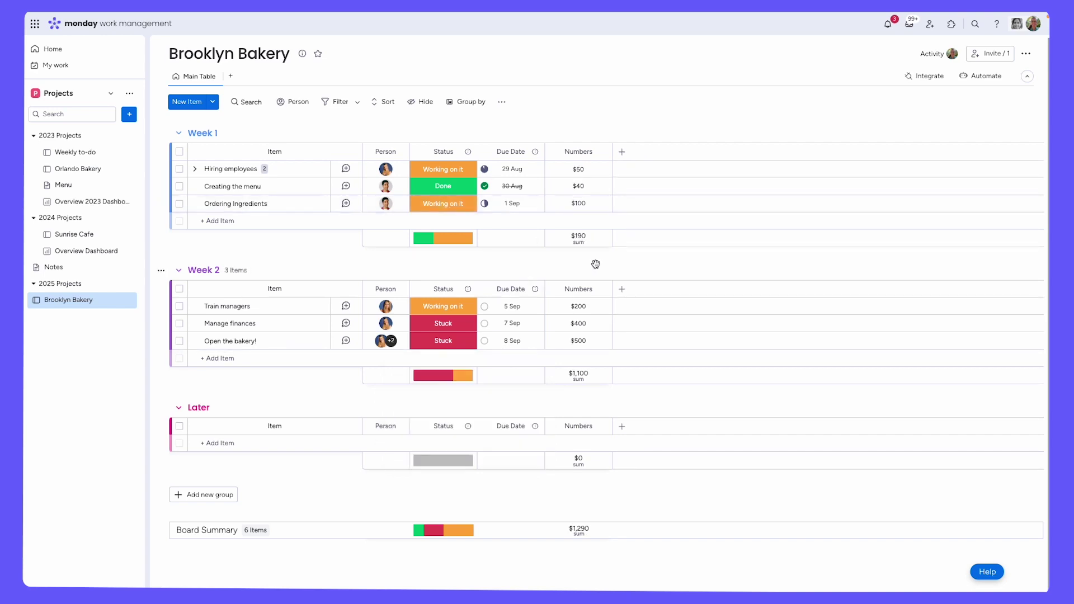
# - Add a Timeline column and set the Week 1 items, in order, to 28–29 Aug, 29–30 Aug and 30 Aug–1 Sep
pyautogui.click(622, 153)
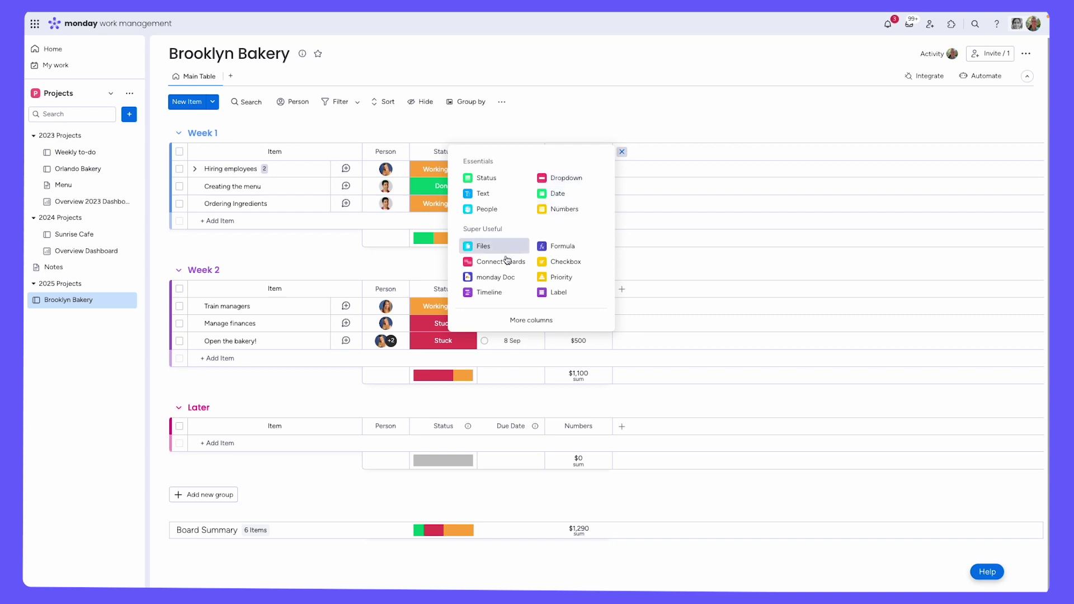
pyautogui.click(490, 292)
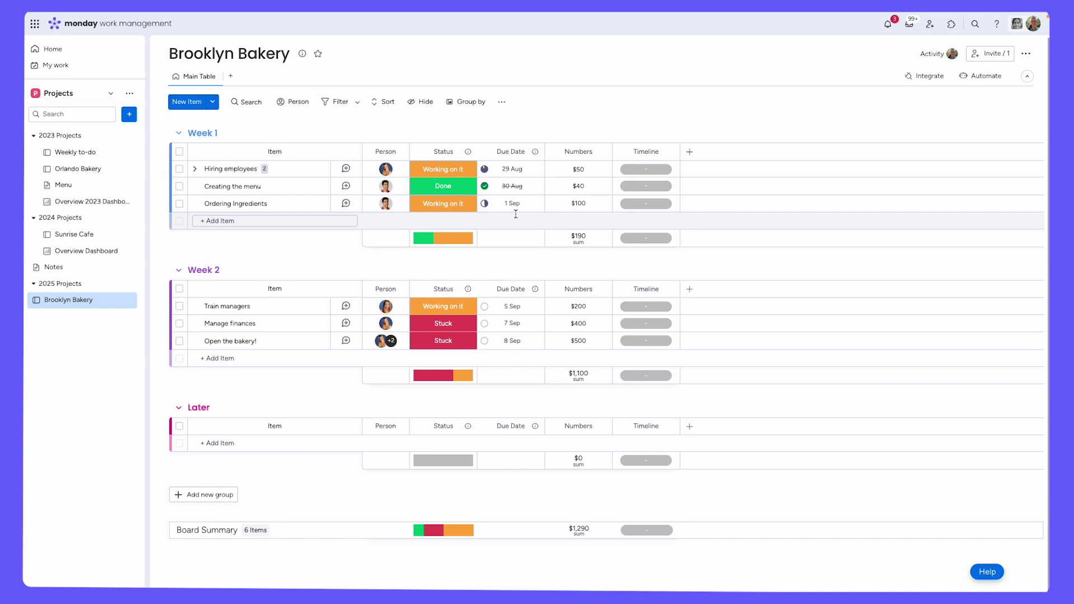
pyautogui.click(633, 169)
pyautogui.click(513, 322)
pyautogui.click(532, 322)
pyautogui.click(649, 187)
pyautogui.click(532, 341)
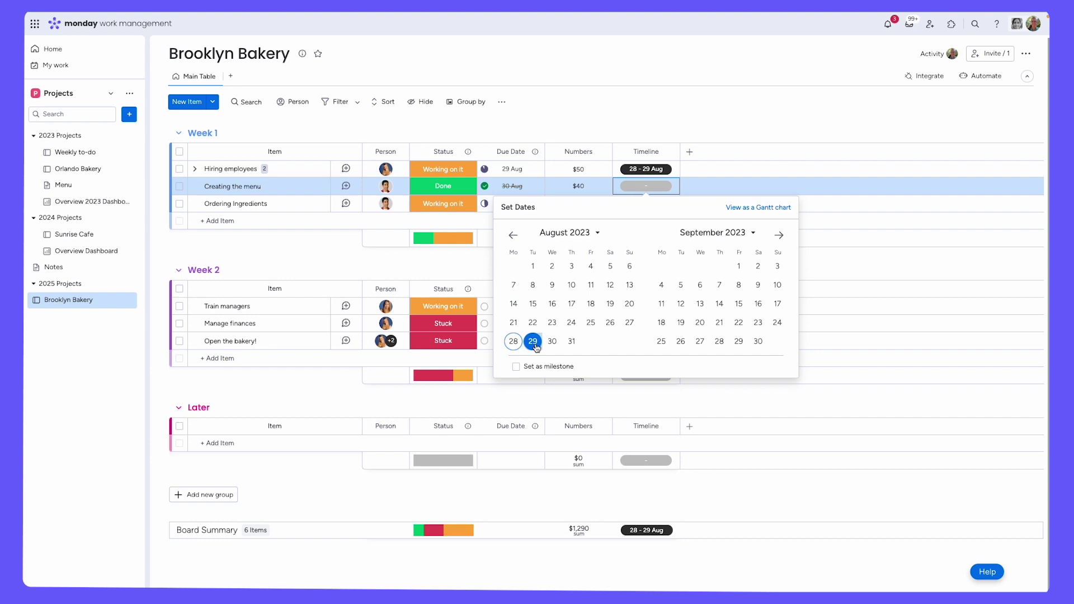
pyautogui.click(552, 341)
pyautogui.click(646, 204)
pyautogui.click(552, 359)
pyautogui.click(736, 281)
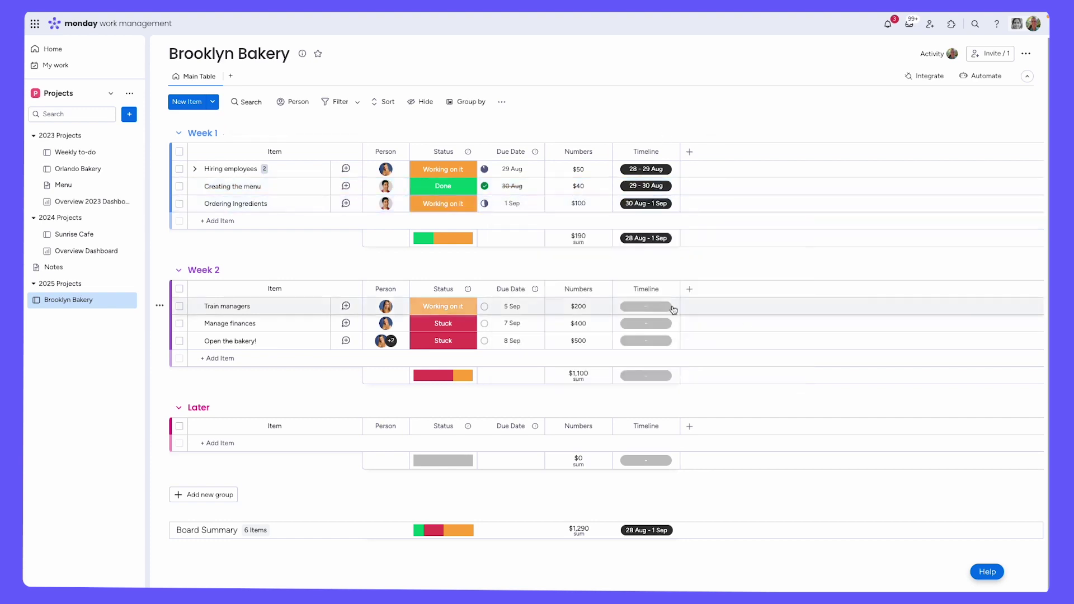
# - Set the Week 2 timelines to 1–5 Sep for Train managers, 5–7 Sep for Manage finances and 7–8 Sep for Open the bakery!
pyautogui.click(646, 307)
pyautogui.click(739, 386)
pyautogui.click(681, 405)
pyautogui.click(647, 323)
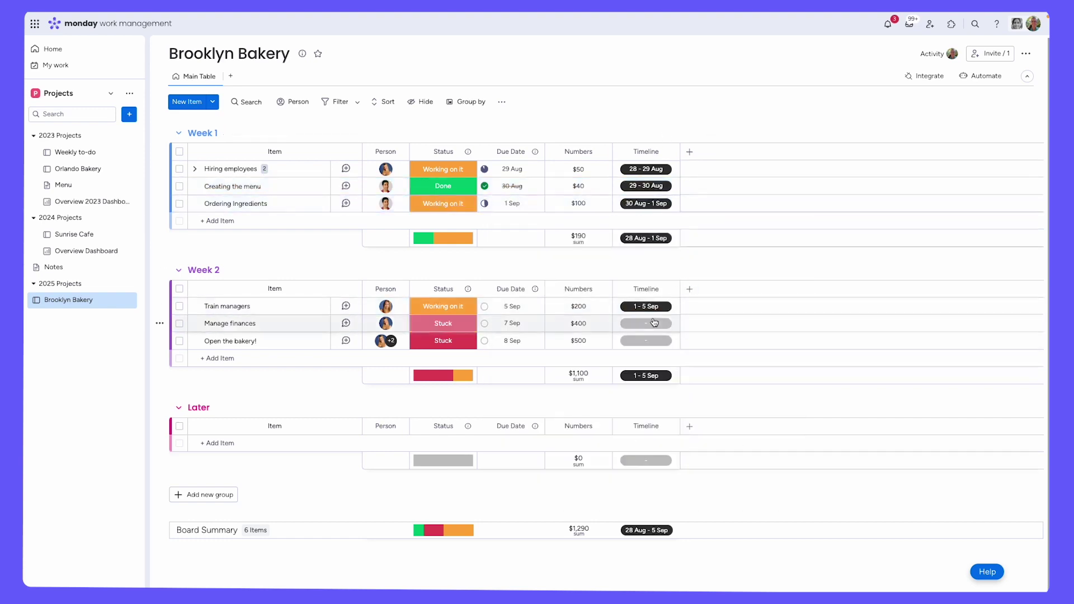
pyautogui.click(681, 422)
pyautogui.click(719, 423)
pyautogui.click(645, 343)
pyautogui.click(719, 440)
pyautogui.click(739, 440)
pyautogui.click(703, 264)
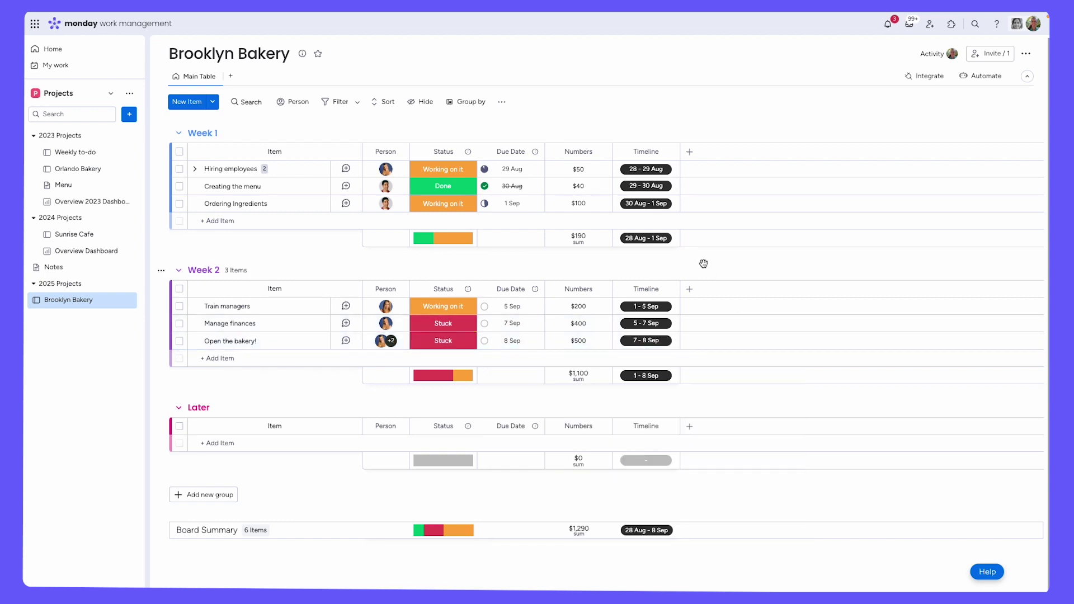
# - Add a second Status column, rename its Present and Not present labels to High and Medium, and add a Low label
pyautogui.click(690, 152)
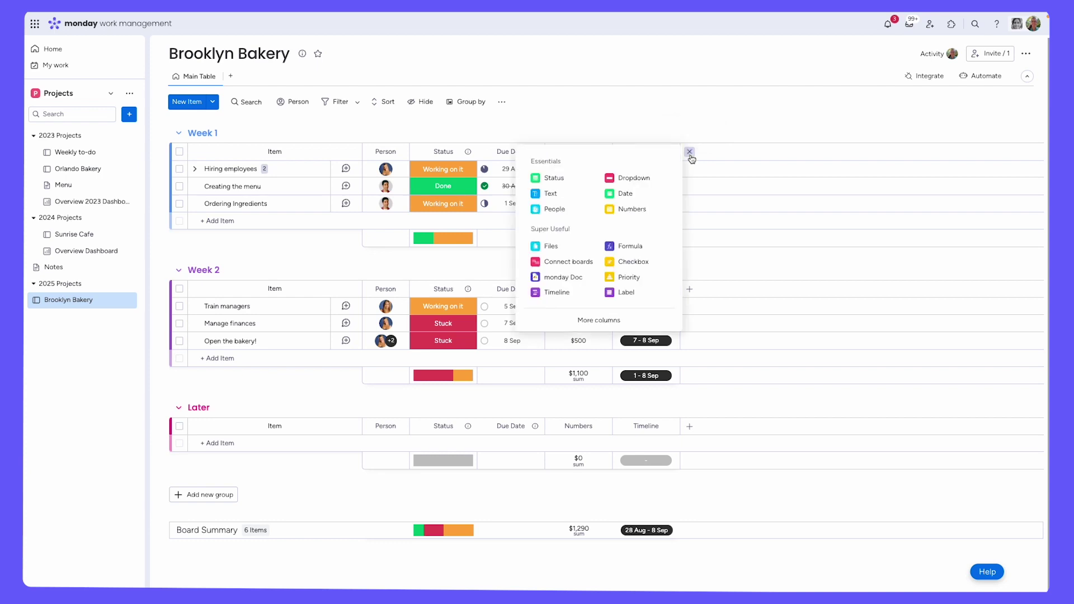
pyautogui.click(570, 178)
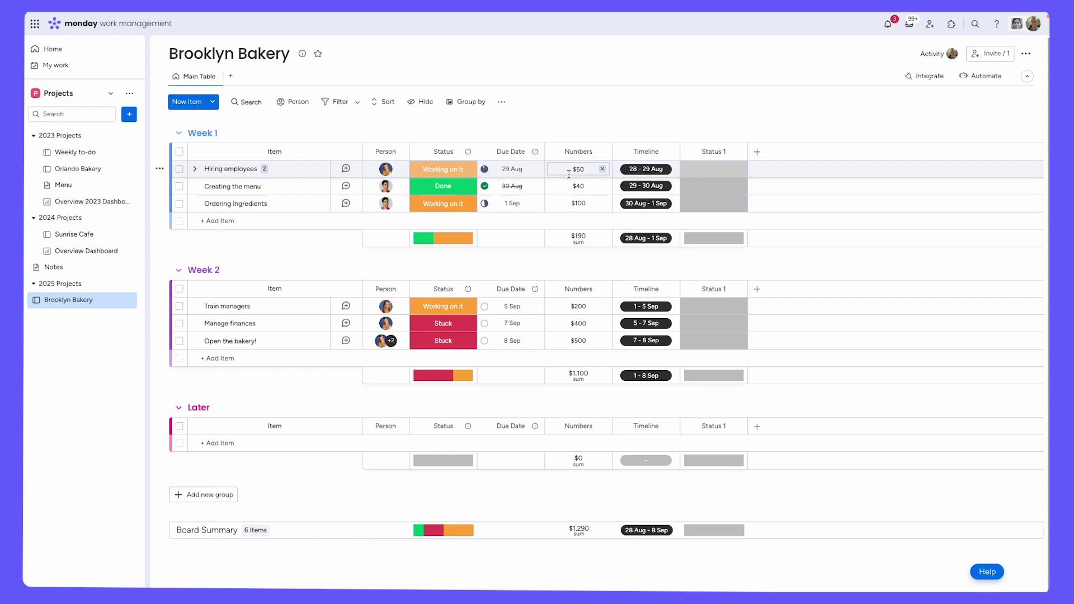
pyautogui.click(722, 174)
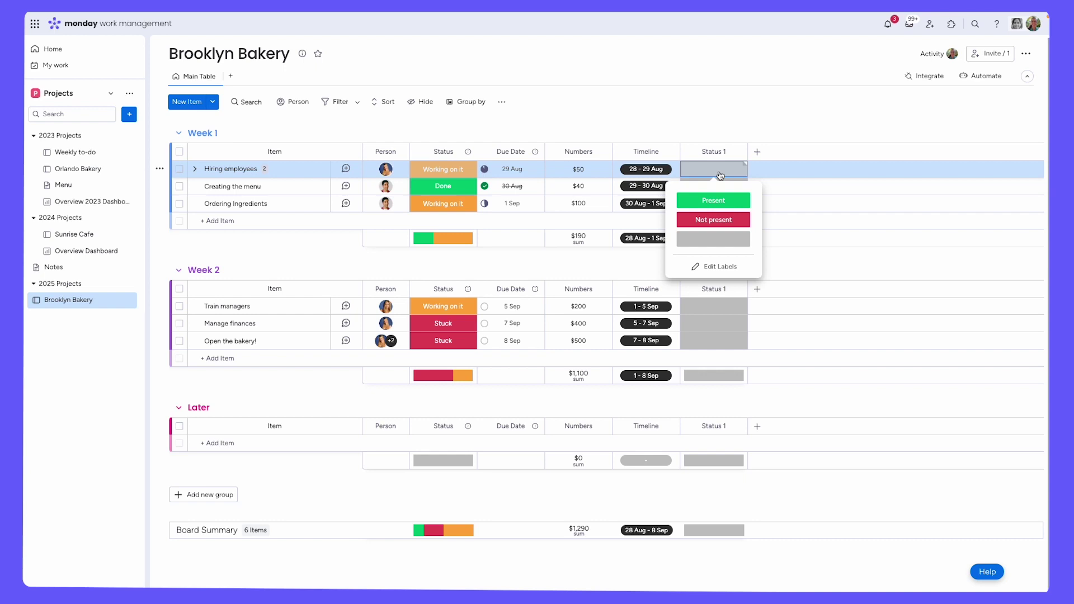
pyautogui.click(720, 267)
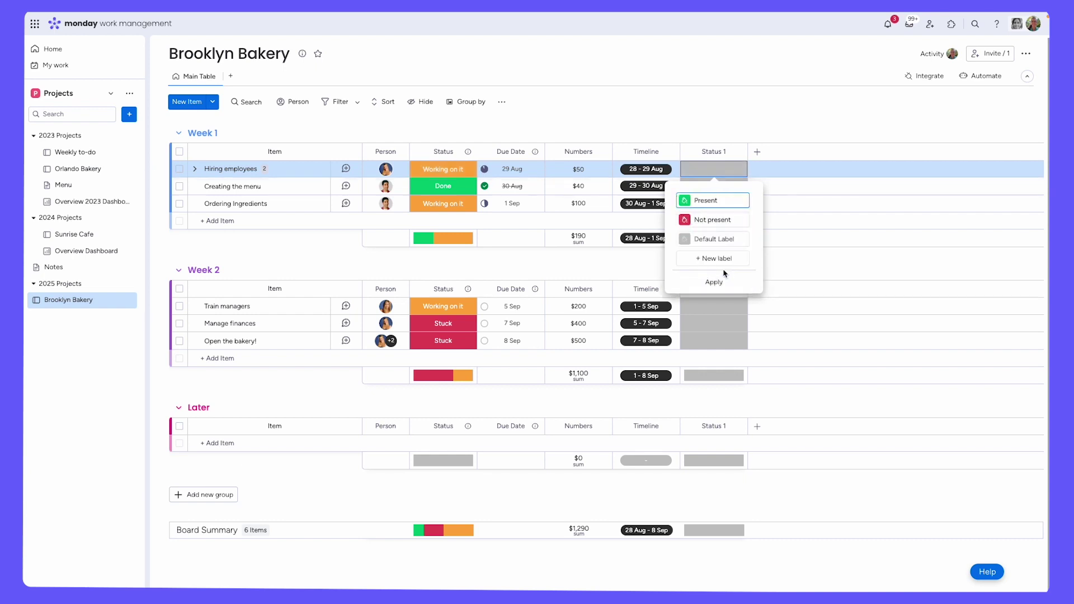
pyautogui.doubleClick(707, 200)
pyautogui.write('High')
pyautogui.click(710, 220)
pyautogui.write('Medium')
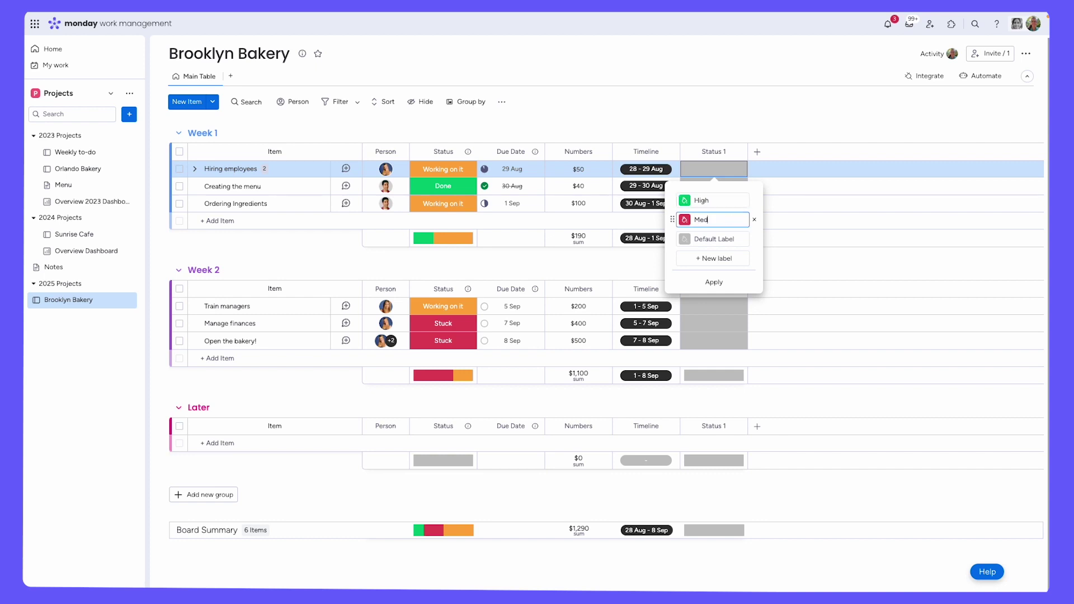
pyautogui.click(714, 258)
pyautogui.write('Low')
# - Color the High label pink, Medium purple and Low light blue, and apply the label changes
pyautogui.click(689, 201)
pyautogui.click(688, 239)
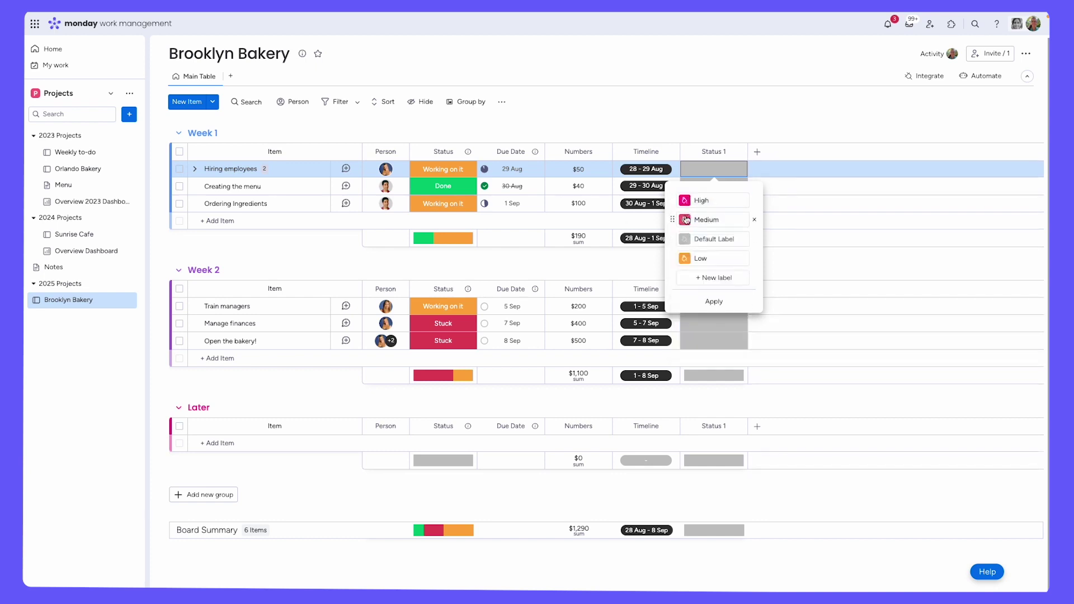
pyautogui.click(685, 219)
pyautogui.click(689, 290)
pyautogui.click(684, 258)
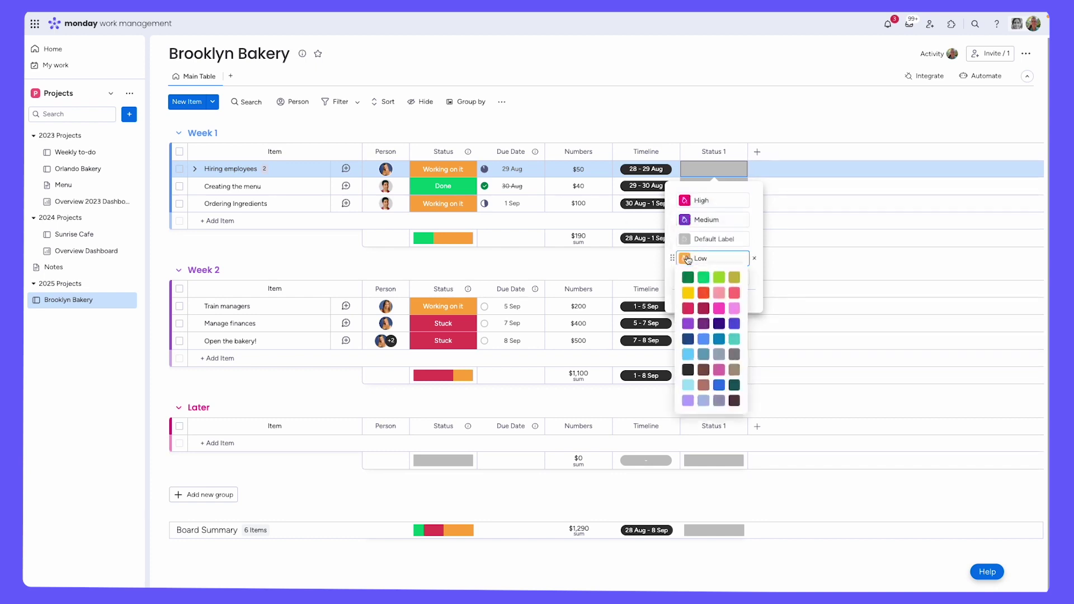
pyautogui.click(690, 385)
pyautogui.click(726, 301)
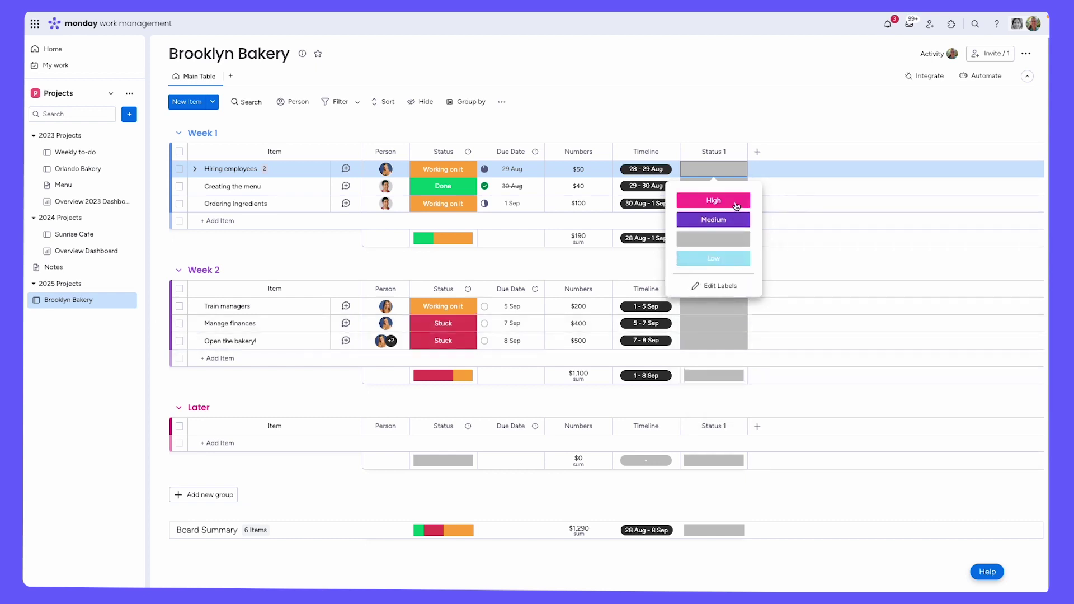
# - In the Status 1 column, set Hiring employees to High, Creating the menu to Low and Ordering Ingredients to Medium
pyautogui.click(736, 202)
pyautogui.click(731, 186)
pyautogui.click(736, 275)
pyautogui.click(736, 211)
pyautogui.click(714, 253)
# - Set Status 1 to High for Train managers, Manage finances and Open the bakery! in Week 2
pyautogui.click(721, 306)
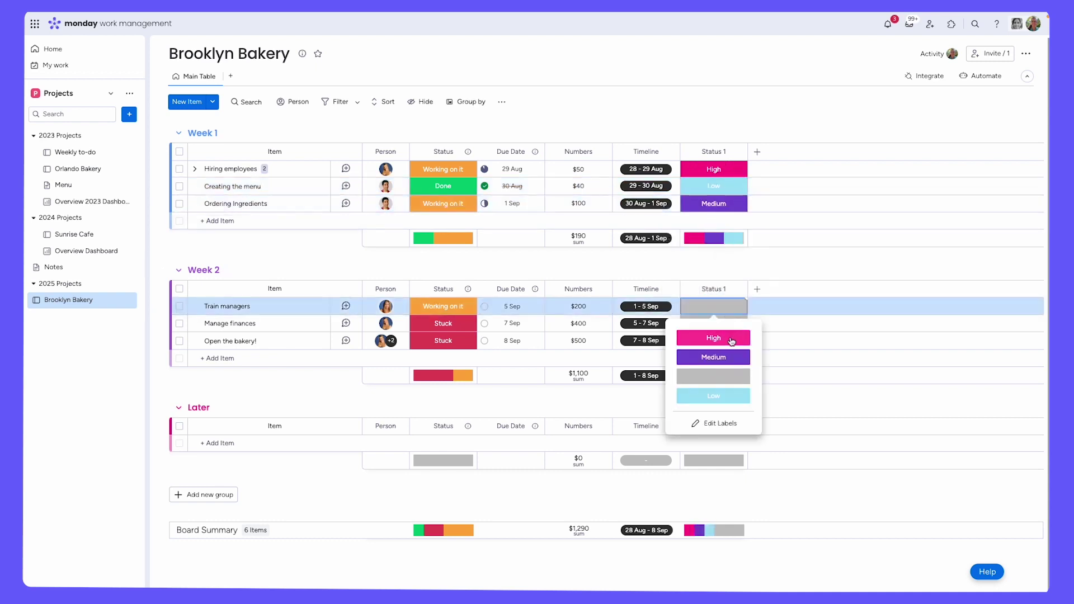
pyautogui.click(714, 337)
pyautogui.click(732, 327)
pyautogui.click(714, 354)
pyautogui.click(728, 341)
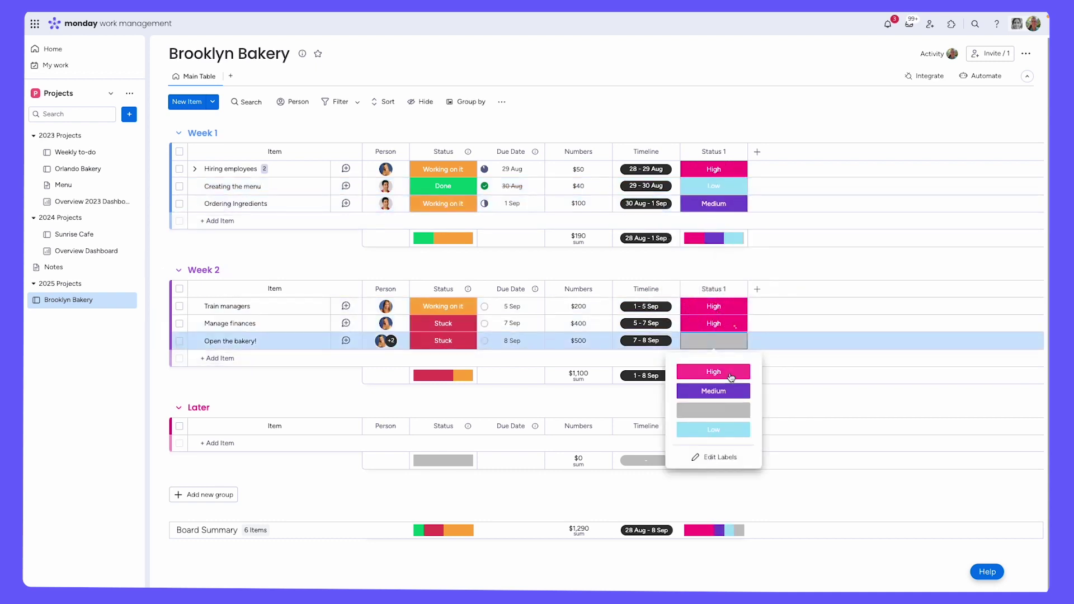
pyautogui.click(731, 378)
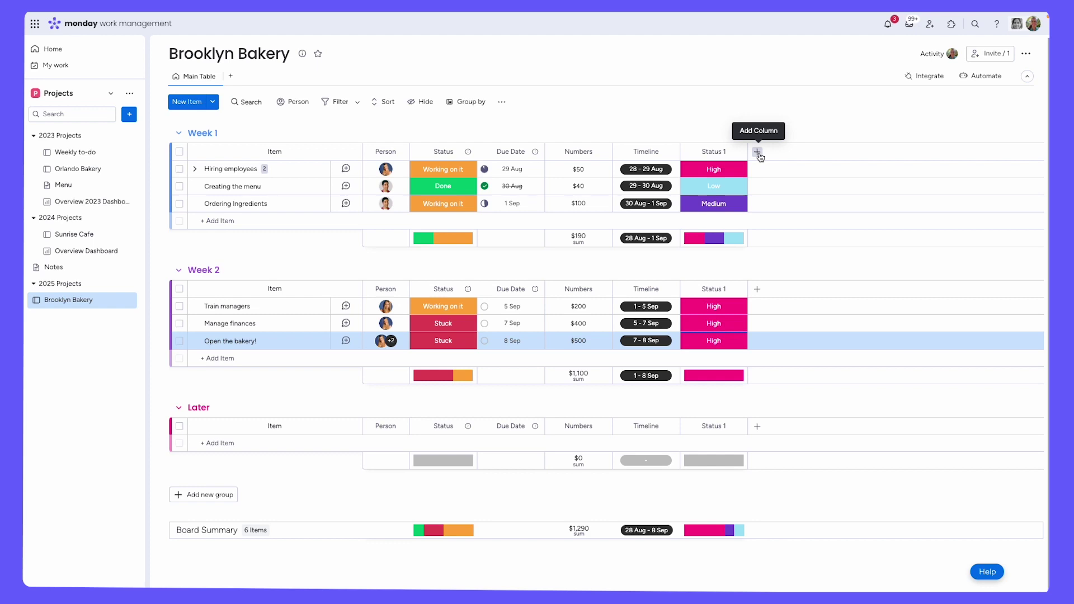
# - Browse the additional column types in the Column Center and close it without adding a column
pyautogui.click(758, 153)
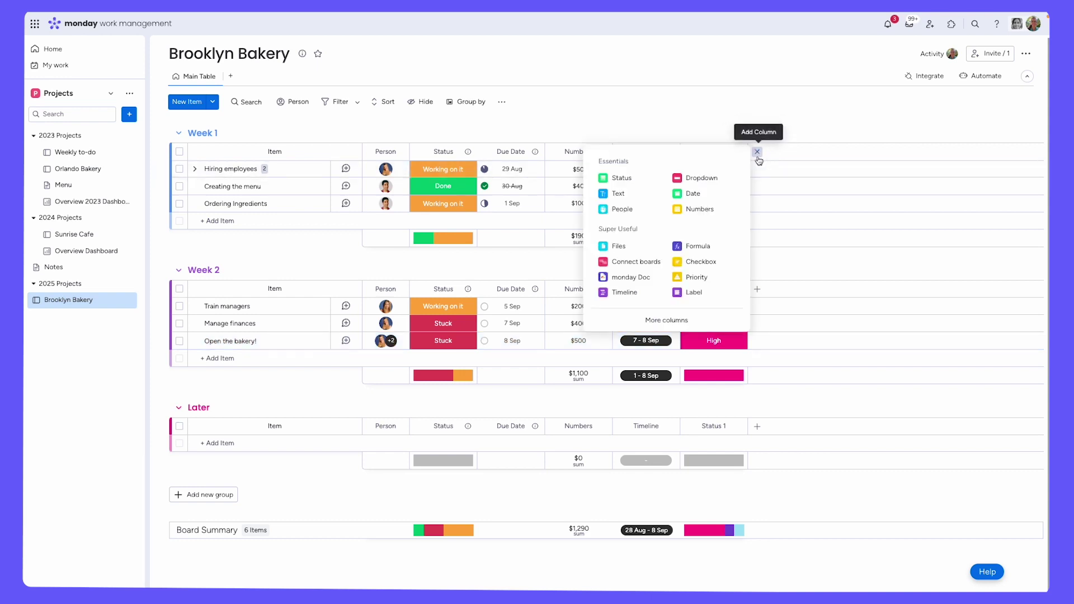
pyautogui.click(665, 322)
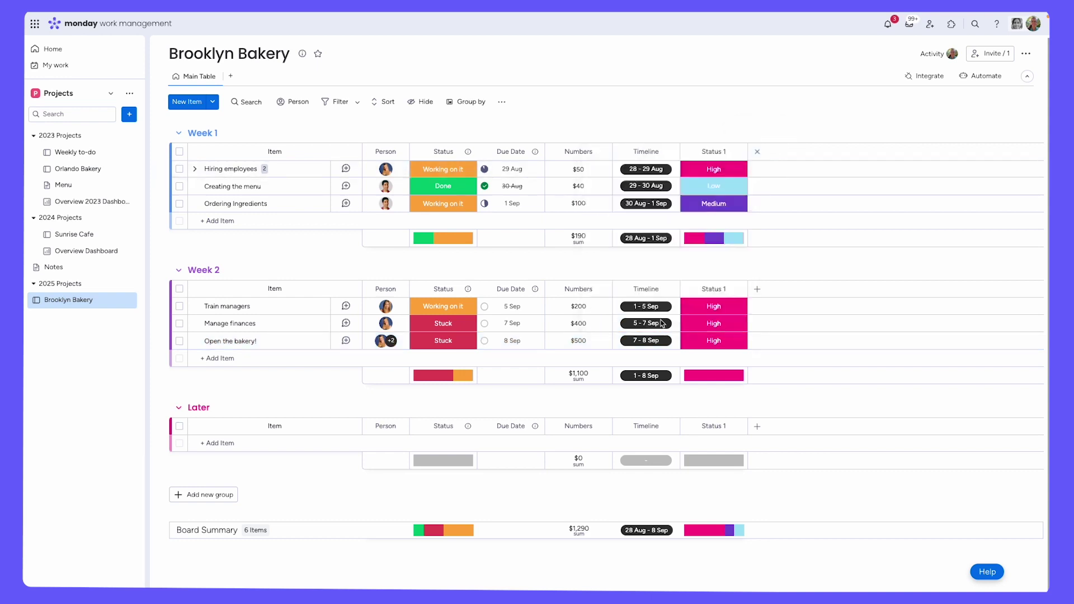
pyautogui.scroll(-10, 545, 313)
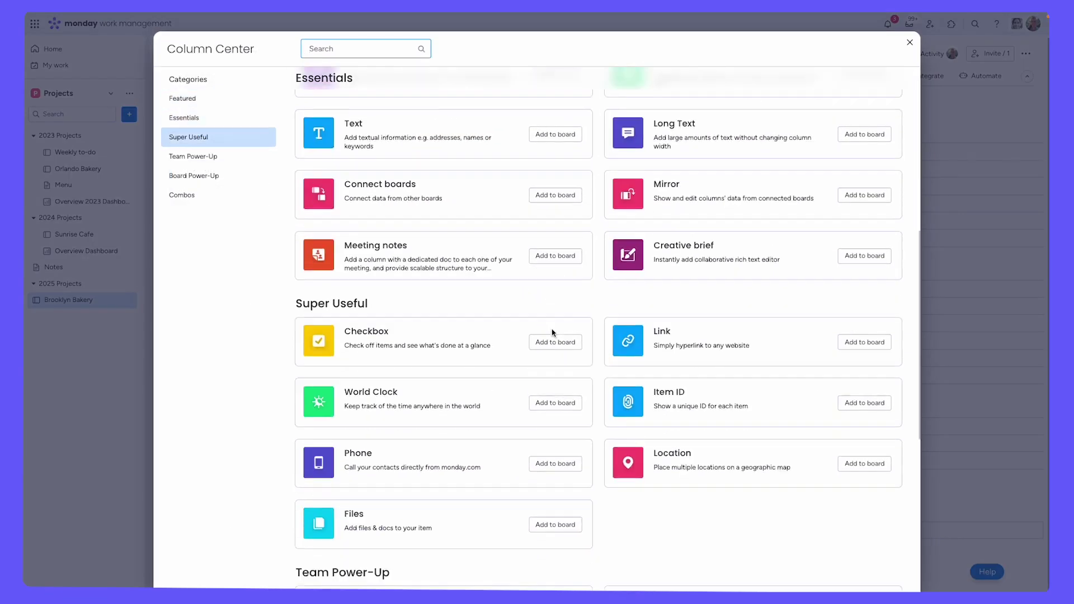
pyautogui.scroll(-4, 553, 332)
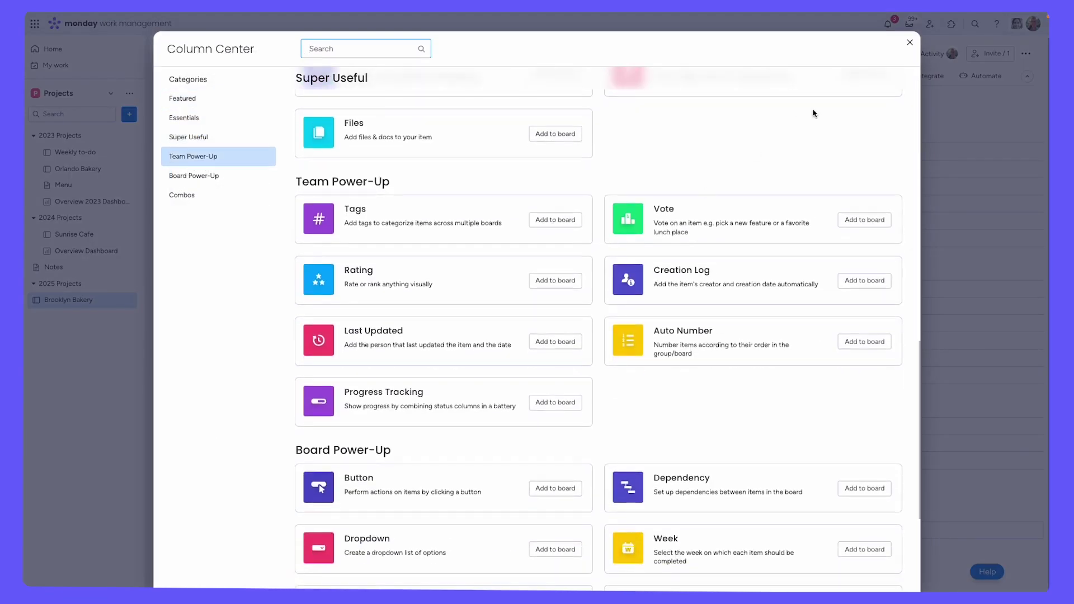
pyautogui.click(911, 42)
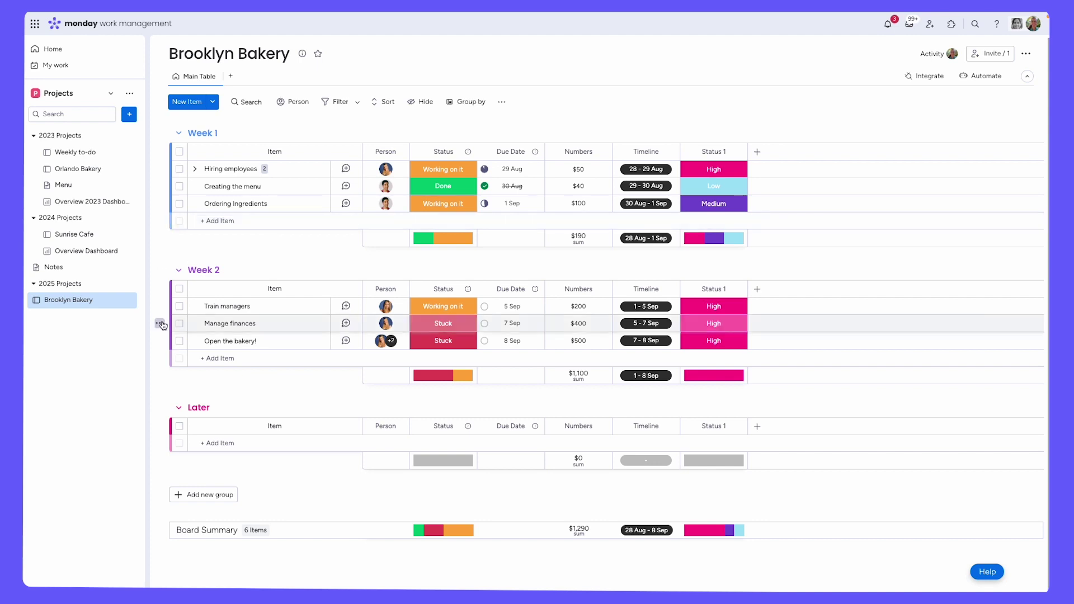
# - Start an update on Hiring employees that mentions the assigned colleague and asks "Is everything going according to plan here?"
pyautogui.click(347, 169)
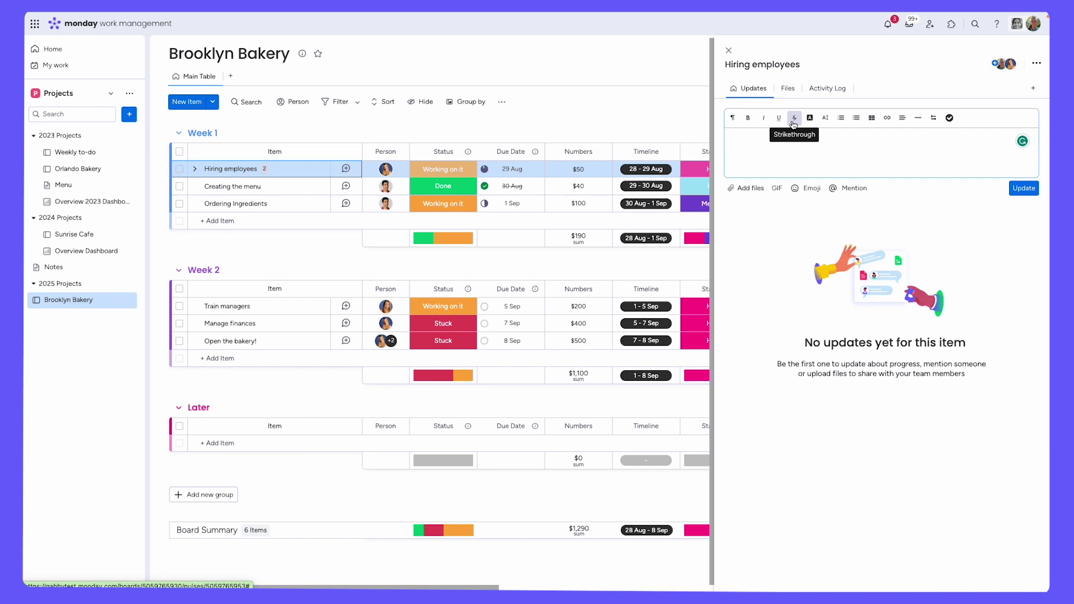
pyautogui.write('@')
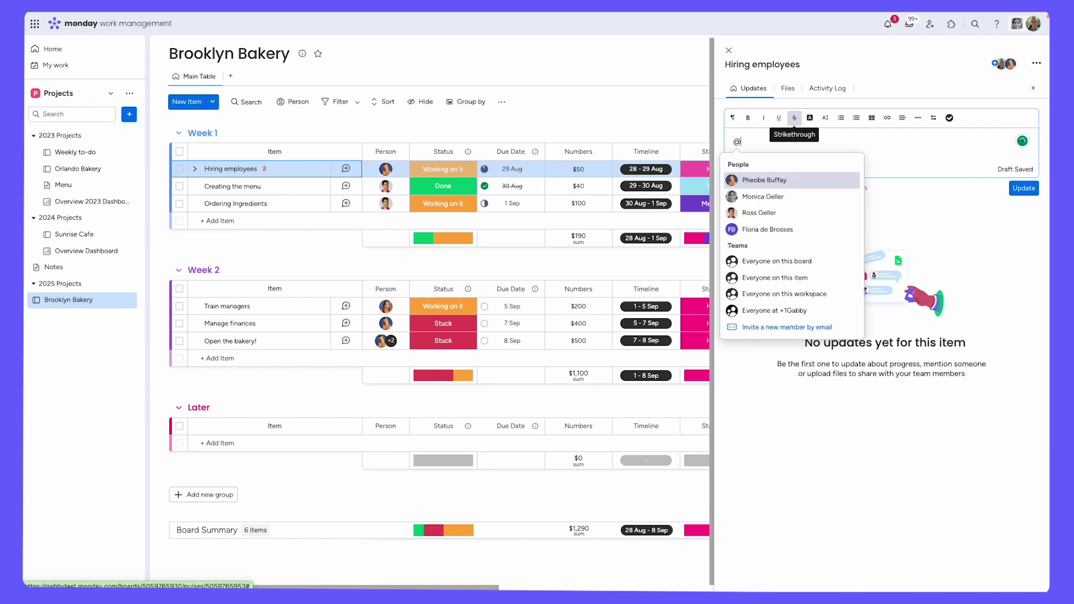
pyautogui.write('rachel')
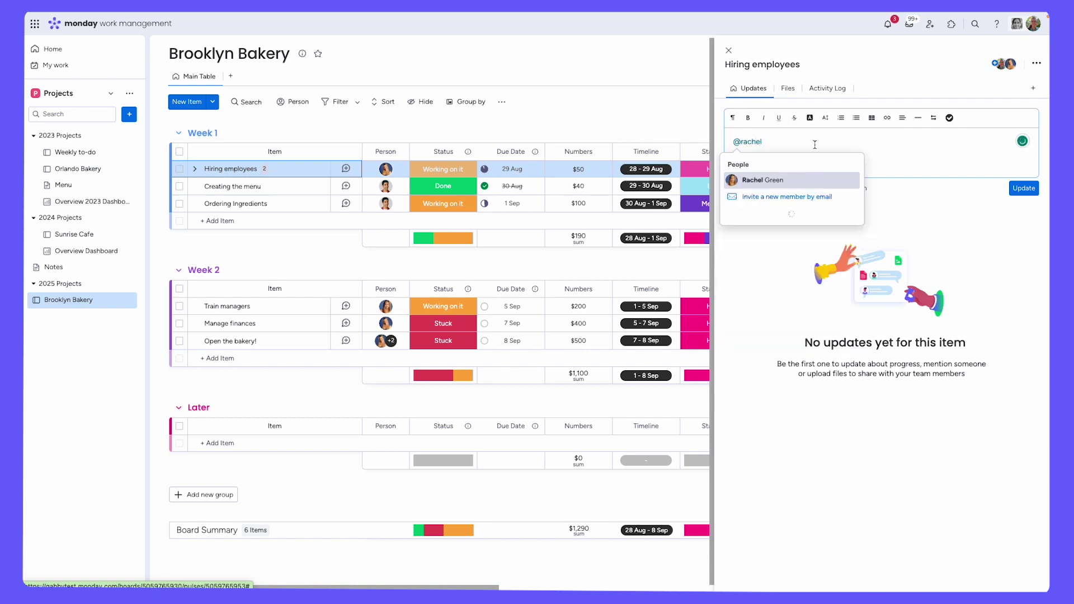
pyautogui.click(816, 180)
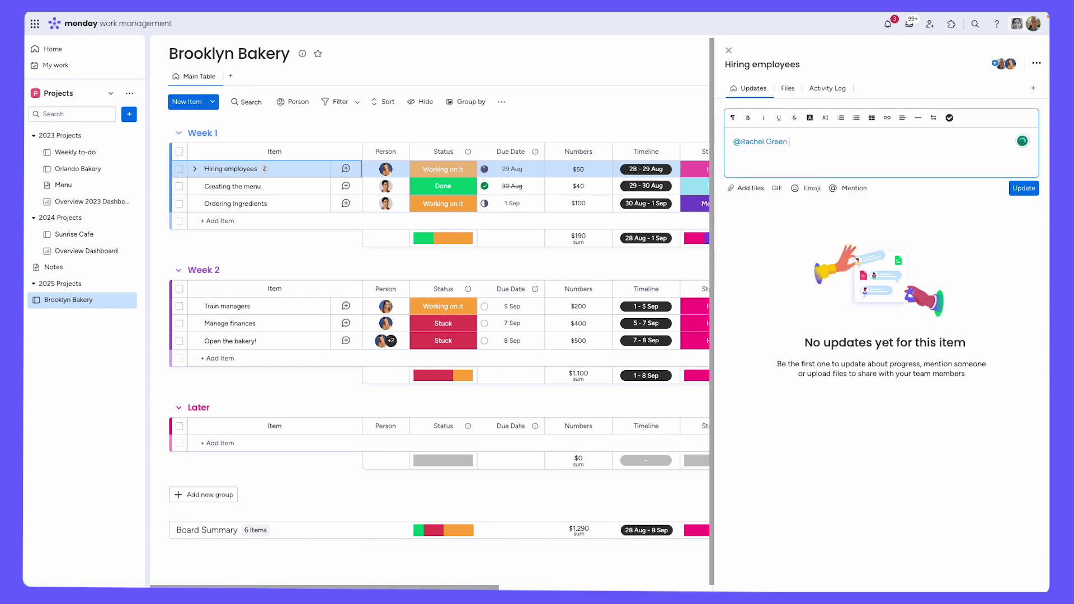
pyautogui.write('Is everything going according ')
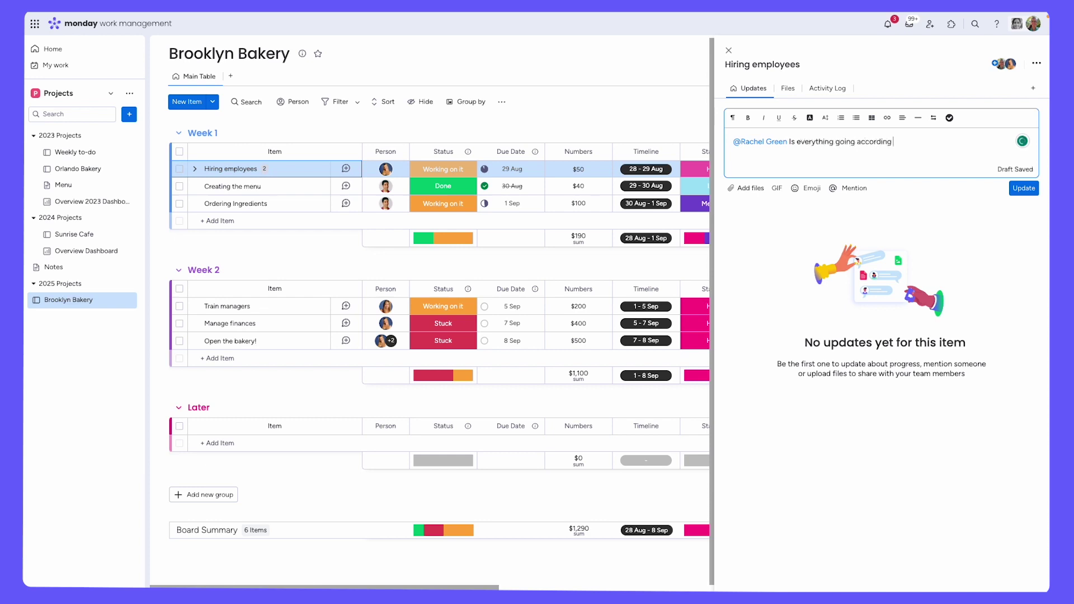
pyautogui.write('to plan here?')
pyautogui.press('Return')
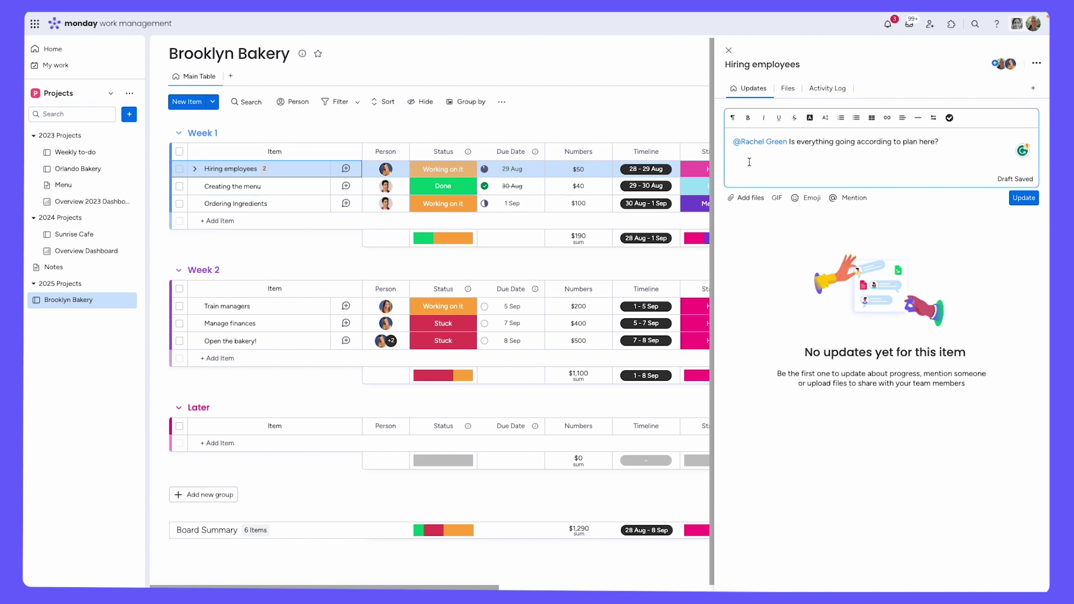
# - Add the line "Please clarify the following:" to the update, followed by the bullets "Do we have candidates?" and "How many?"
pyautogui.write('PLease')
pyautogui.press('BackSpace')
pyautogui.press('BackSpace')
pyautogui.press('BackSpace')
pyautogui.press('BackSpace')
pyautogui.press('BackSpace')
pyautogui.write('lease clarify the following:')
pyautogui.press('Return')
pyautogui.click(856, 117)
pyautogui.write('Do we have candidates?')
pyautogui.press('Return')
pyautogui.write('How many?')
# - Make the "Please clarify the following:" line bold and post the update
pyautogui.moveTo(831, 157); pyautogui.dragTo(732, 156)
pyautogui.click(748, 117)
pyautogui.click(873, 180)
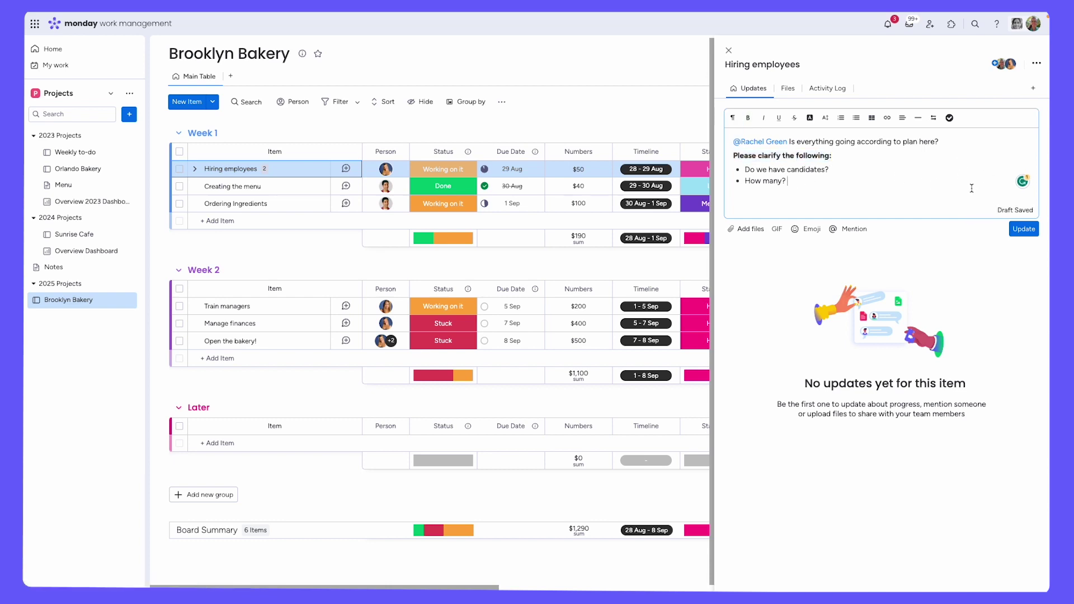
pyautogui.click(1019, 234)
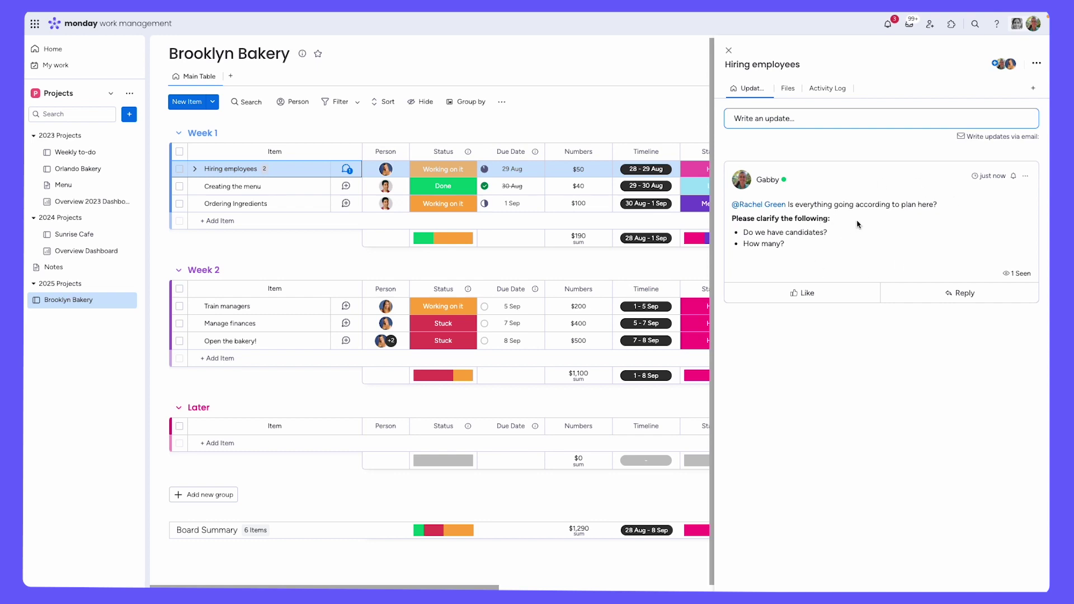
# - Like the posted update and reply to it, mentioning the same colleague with "did you see this?", and close the item's updates
pyautogui.click(831, 299)
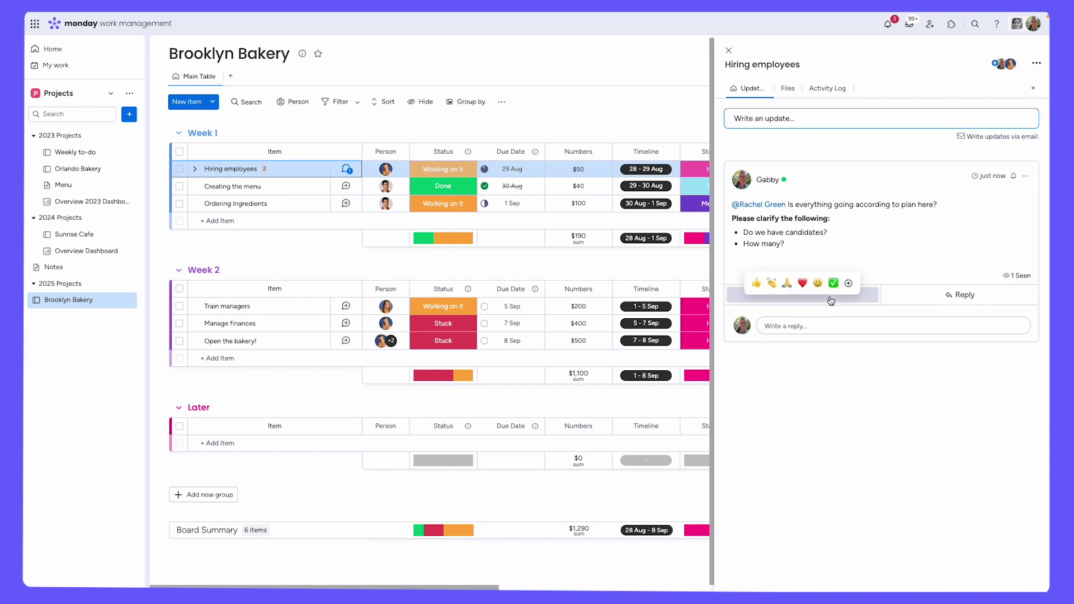
pyautogui.click(828, 298)
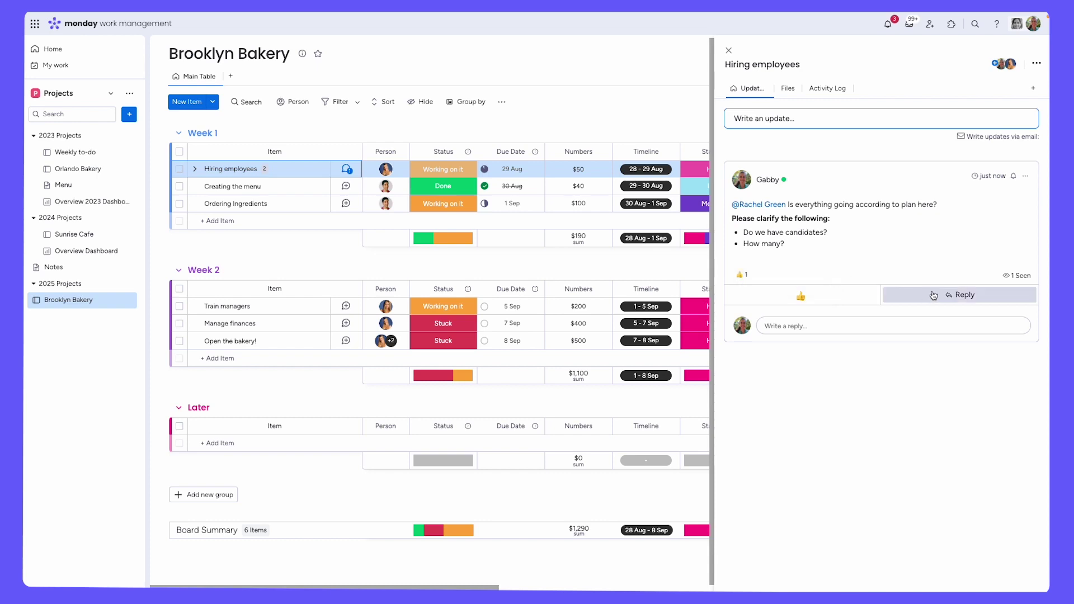
pyautogui.click(991, 301)
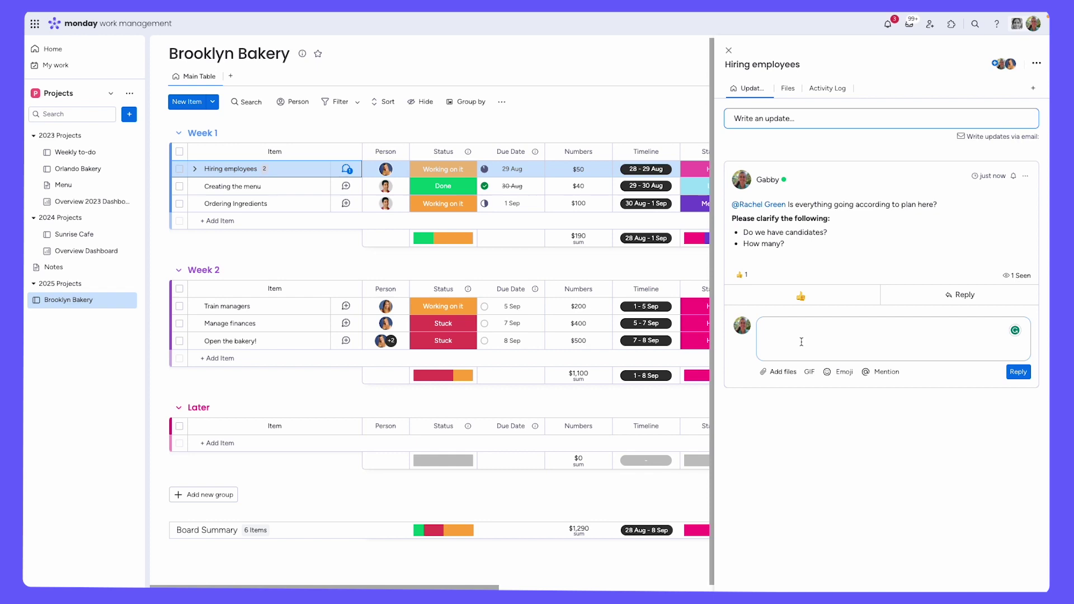
pyautogui.write('@rachel')
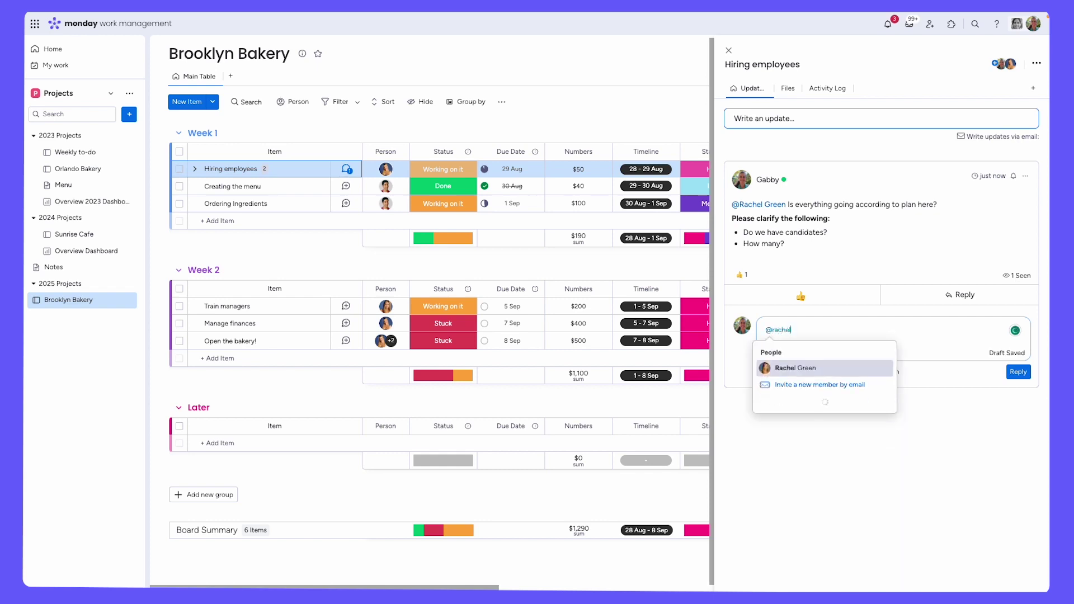
pyautogui.click(834, 368)
pyautogui.write('did you see this?')
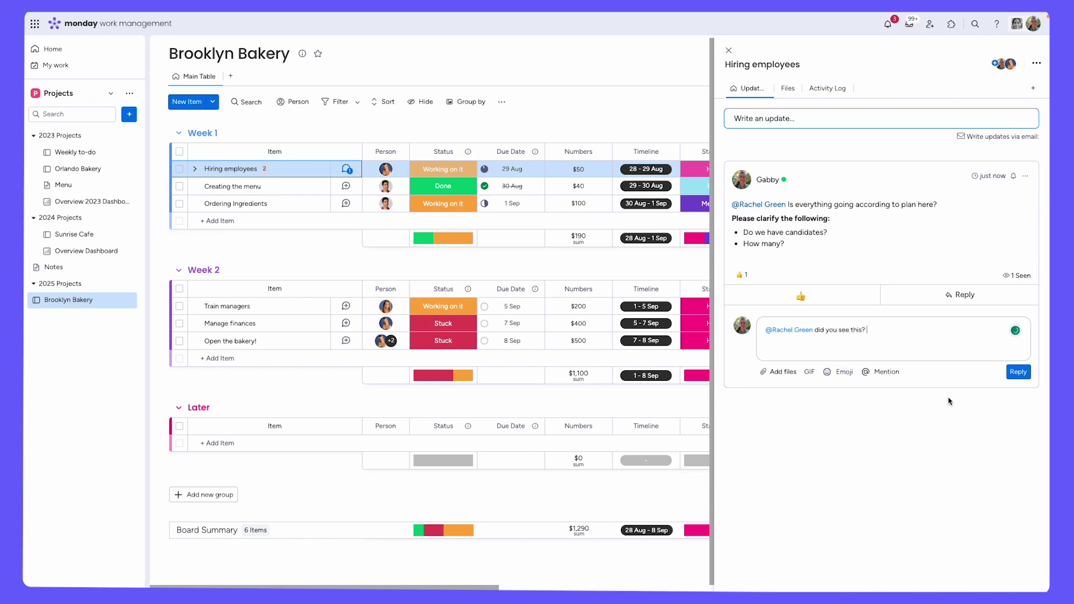
pyautogui.click(1019, 373)
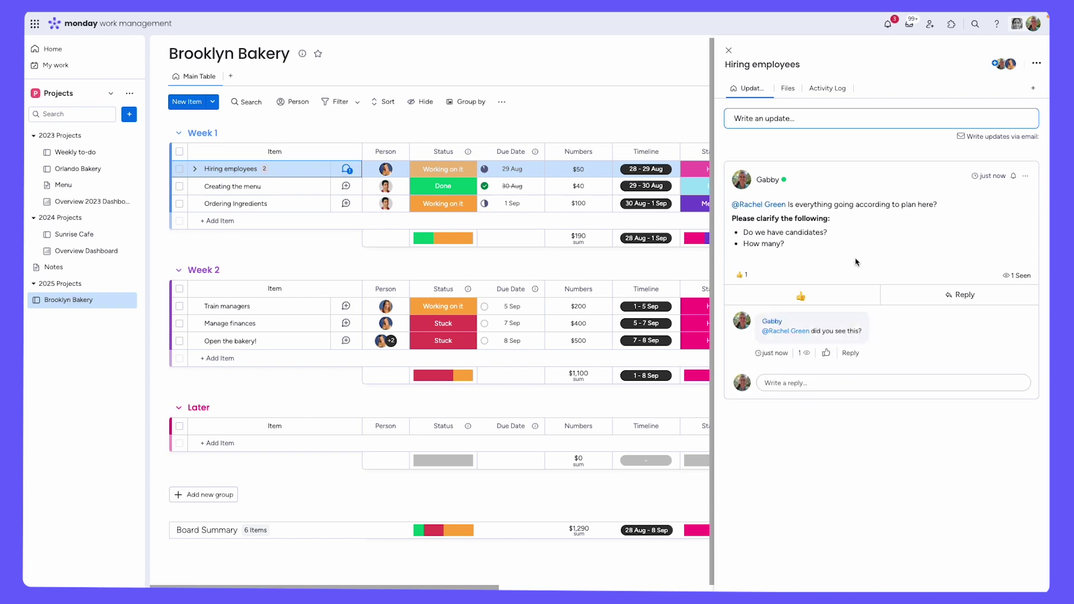
pyautogui.click(729, 51)
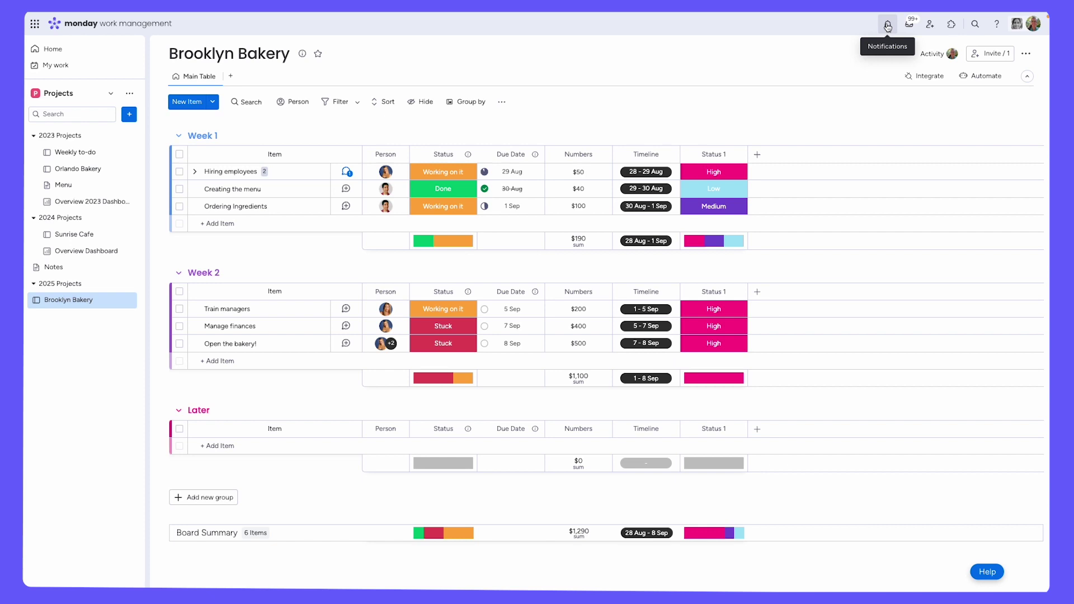
# - Look through the notifications, including the options to filter by person and to search them
pyautogui.click(888, 26)
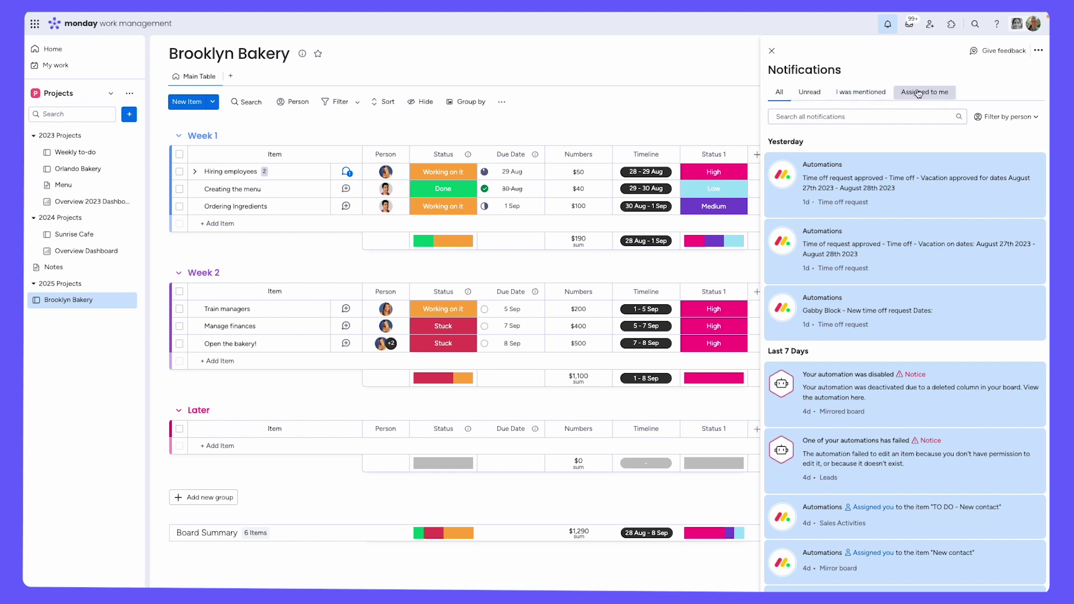
pyautogui.click(1030, 119)
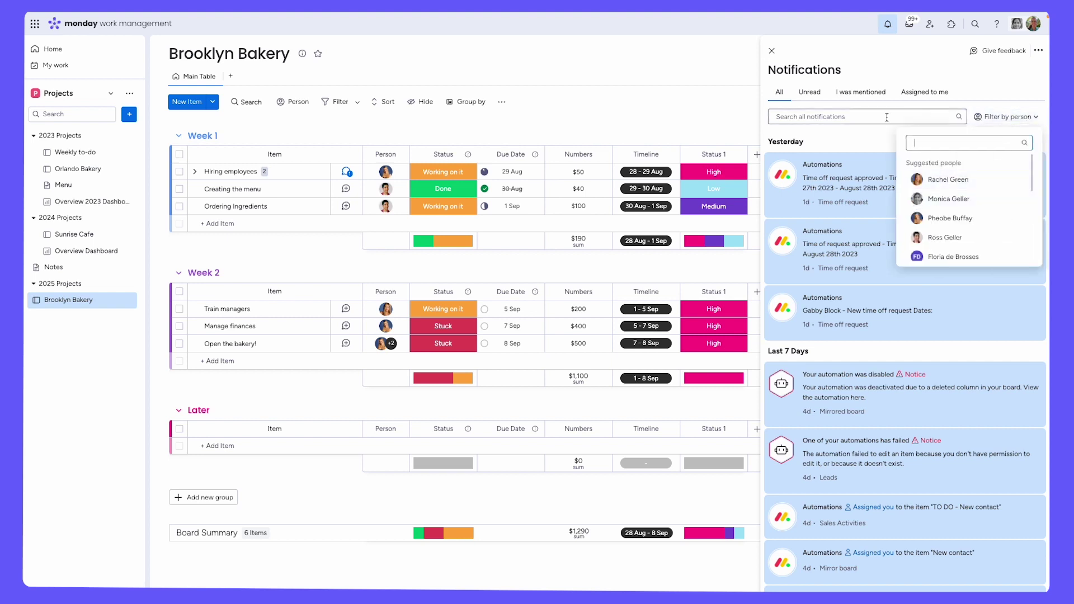
pyautogui.click(839, 115)
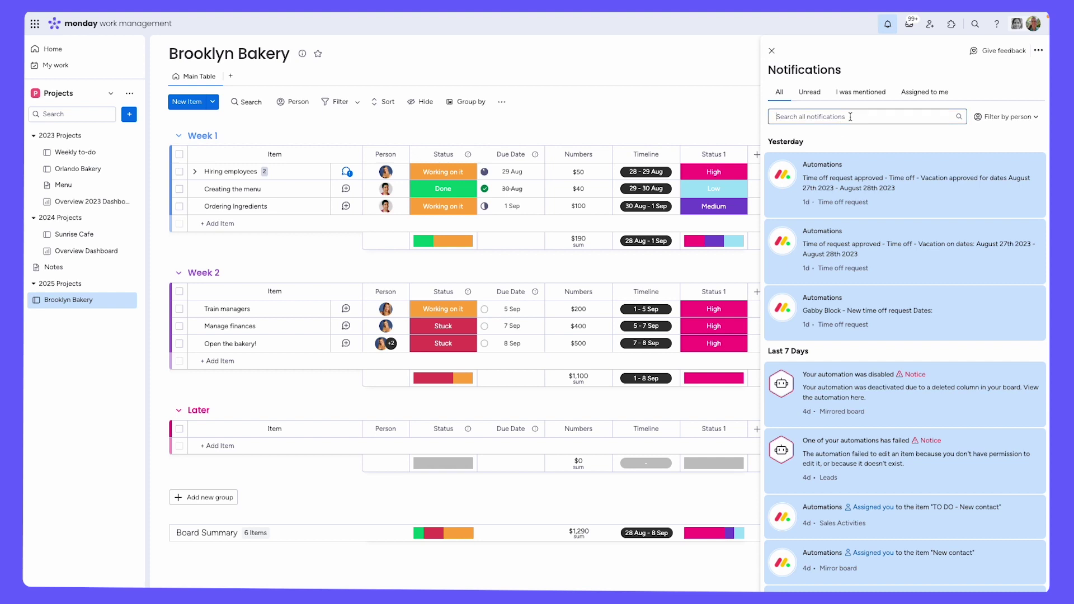
pyautogui.scroll(-4, 882, 220)
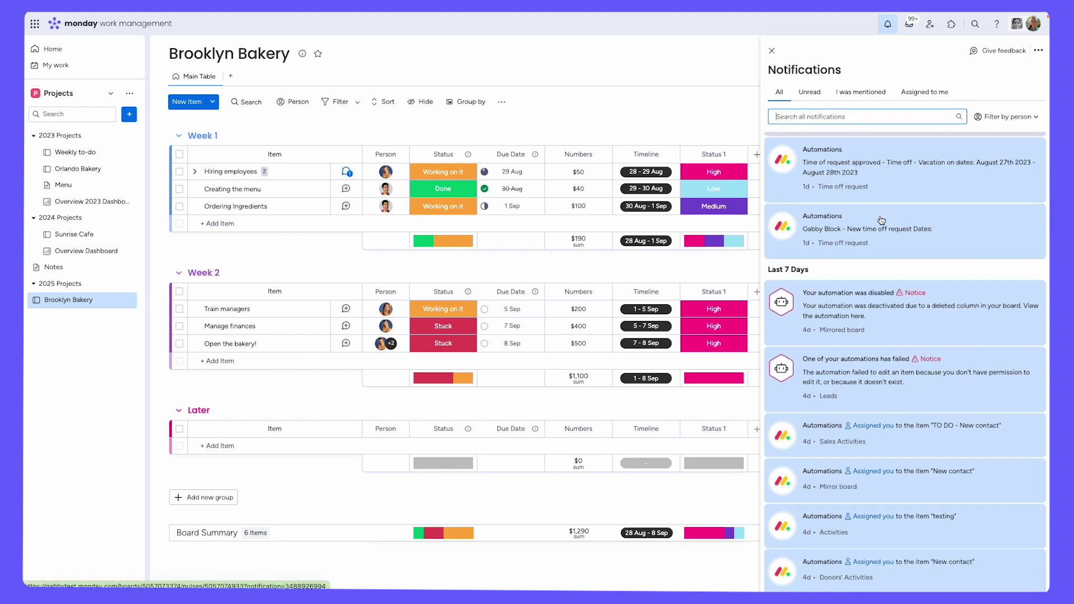
pyautogui.scroll(3, 881, 220)
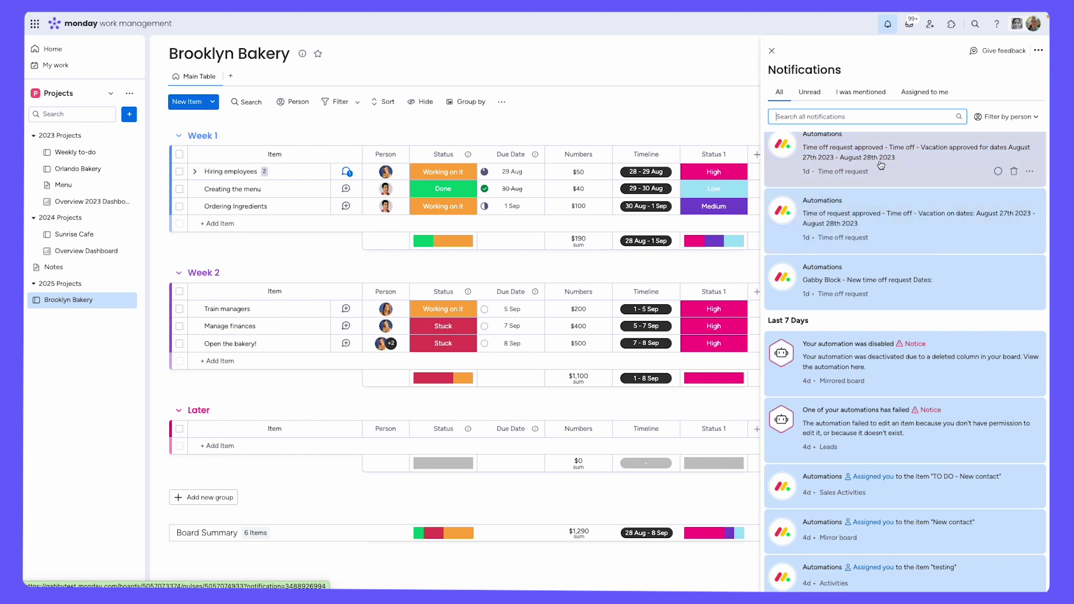
# - Open the update feed, check the updates with mentions, and return to all updates
pyautogui.click(909, 26)
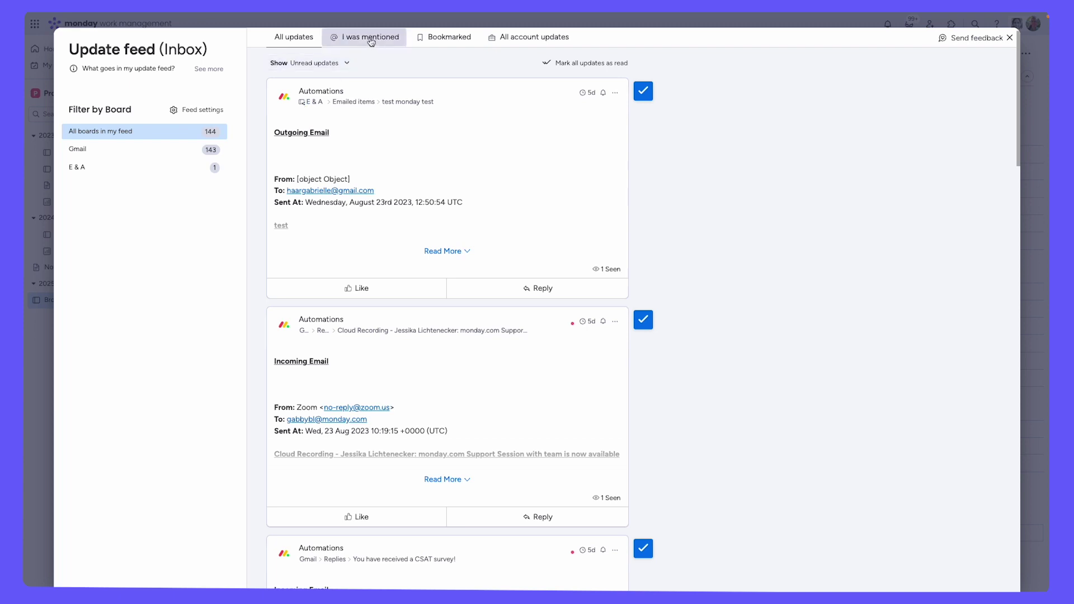
pyautogui.click(388, 37)
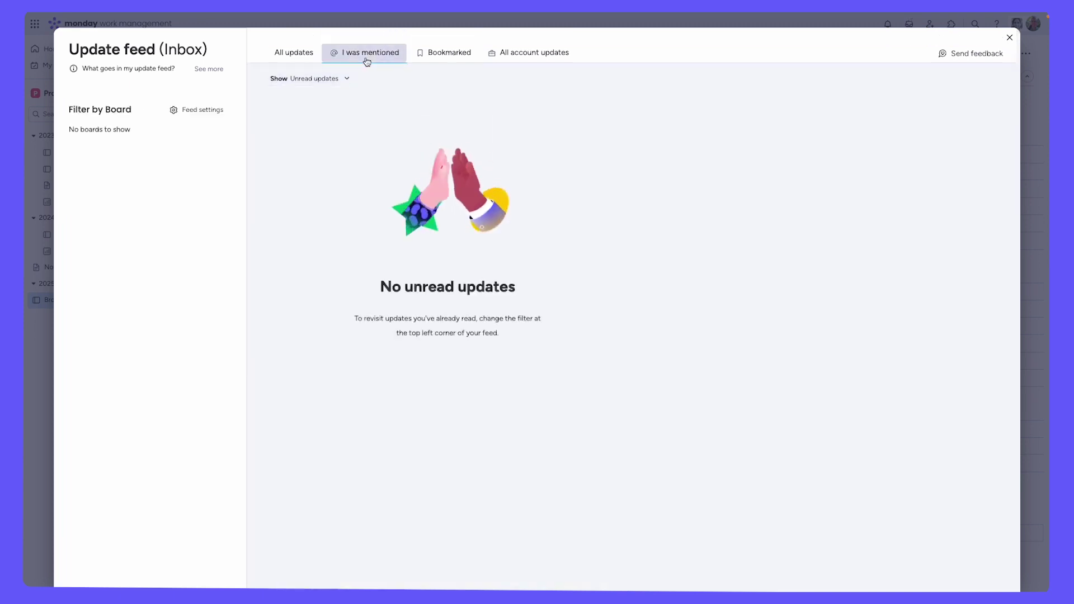
pyautogui.click(295, 56)
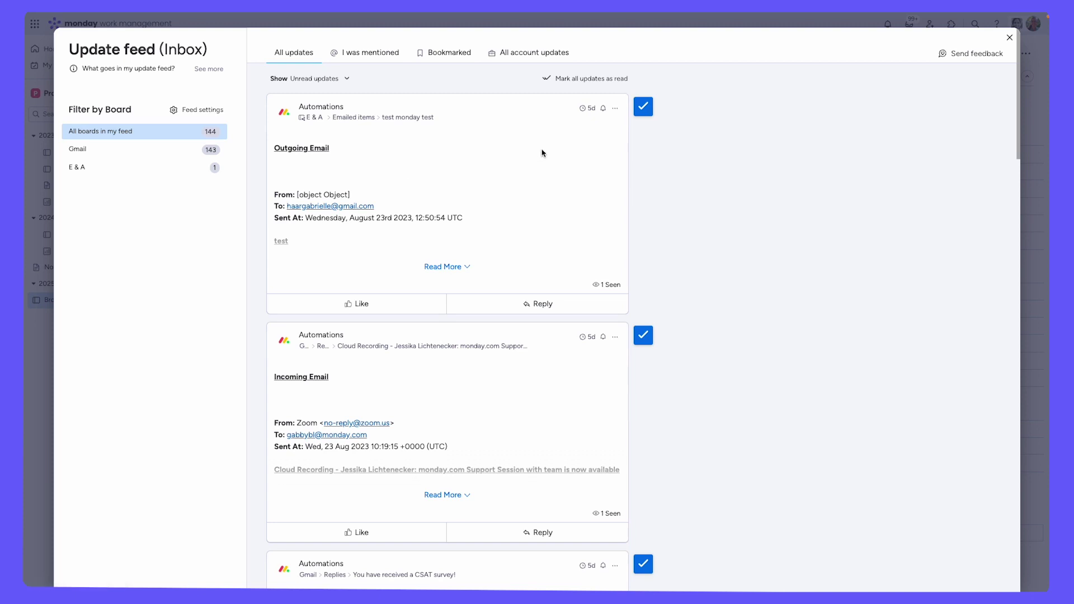
# - Mark the first updates in the feed as read individually, mark all remaining ones as read, and close the feed
pyautogui.click(640, 111)
pyautogui.click(642, 109)
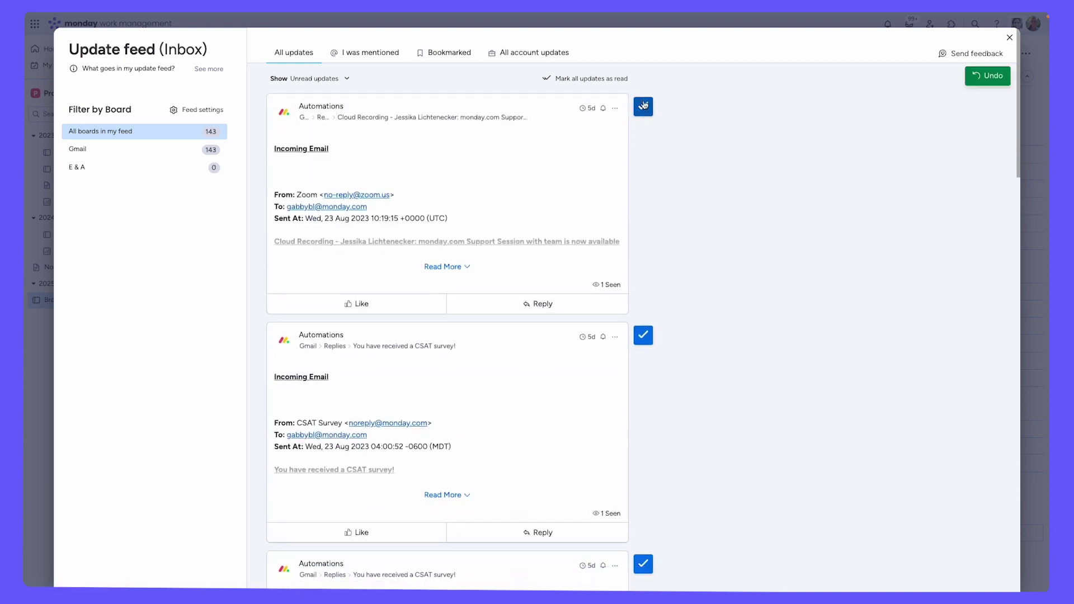
pyautogui.click(594, 79)
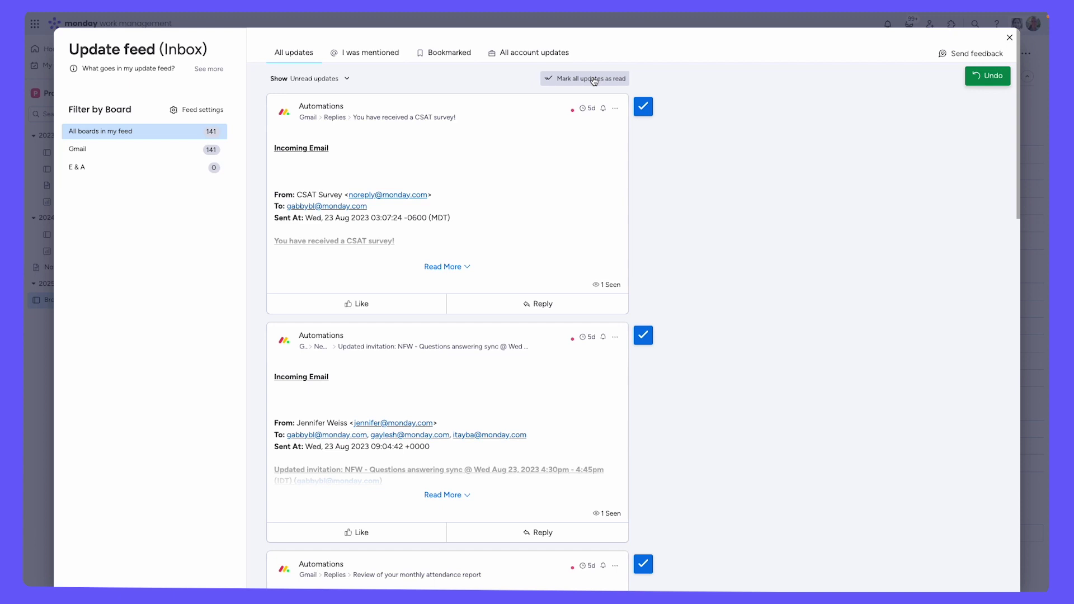
pyautogui.press('Escape')
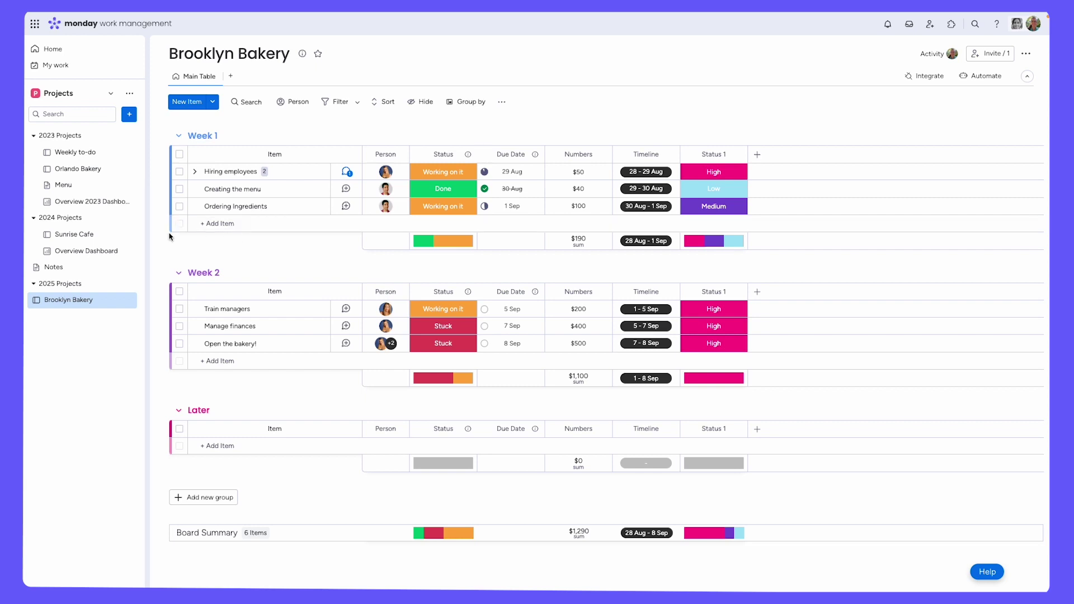
# - Open the Menu doc in the 2023 Projects folder
pyautogui.click(89, 191)
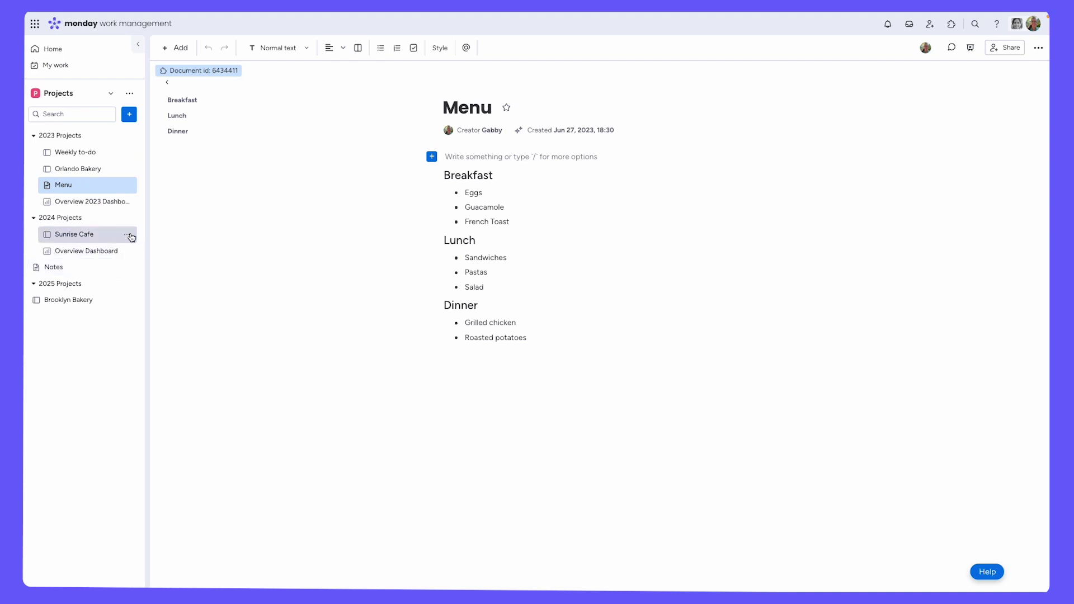
pyautogui.click(129, 116)
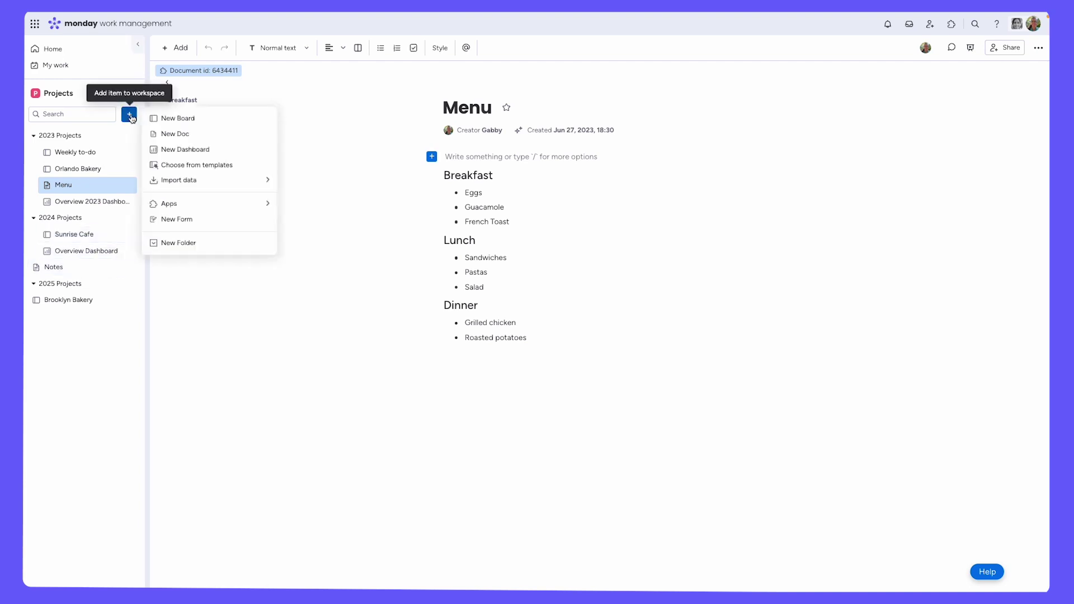
pyautogui.click(178, 133)
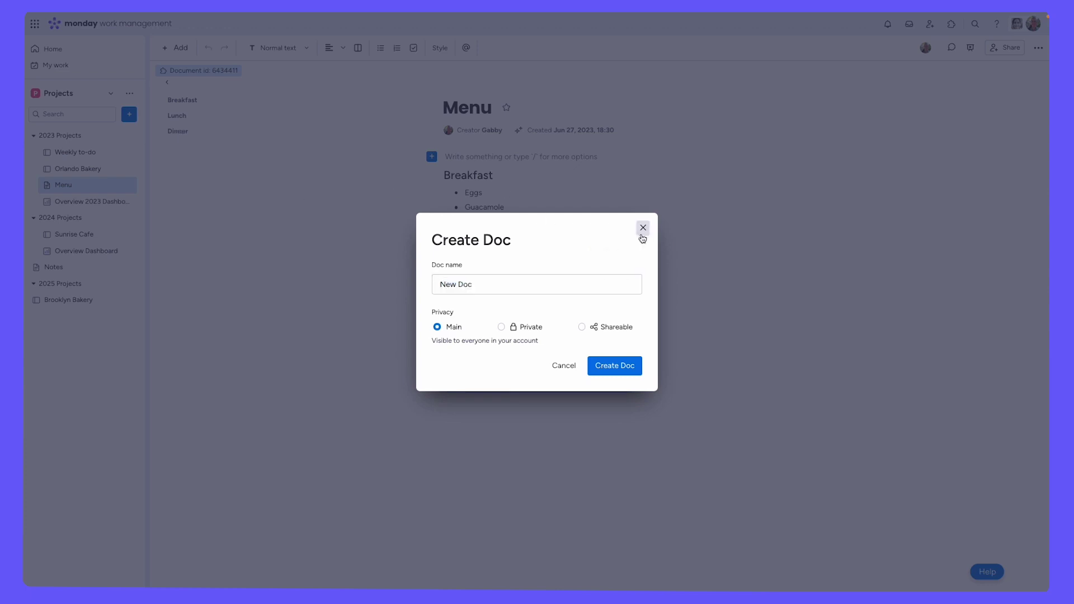
pyautogui.click(643, 232)
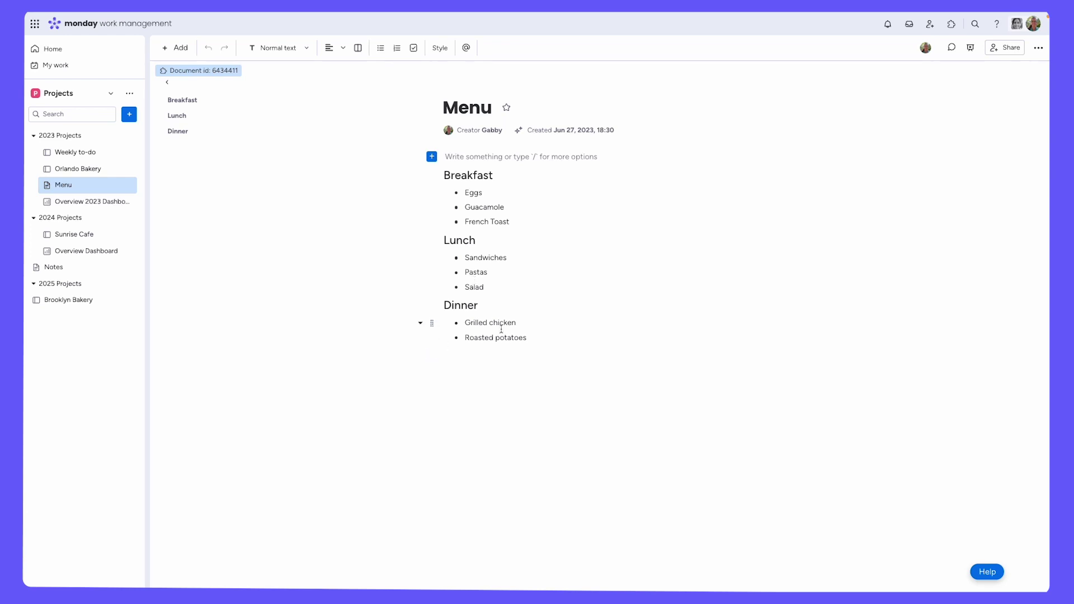
# - Extend the Breakfast heading in the Menu doc with a mention of a team member and the question "are these good options??"
pyautogui.click(528, 178)
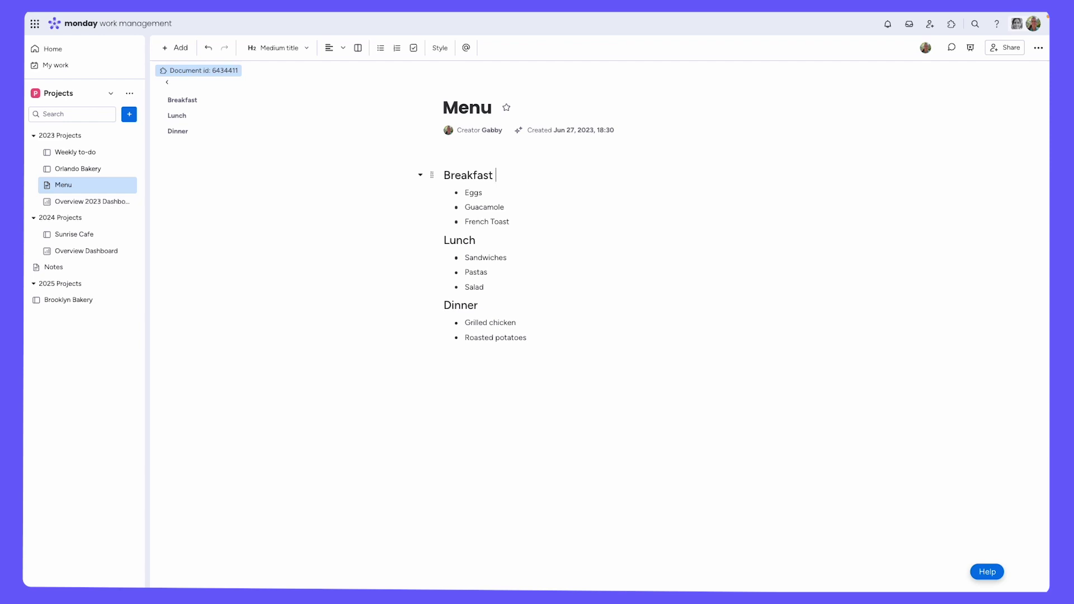
pyautogui.write('@pheo')
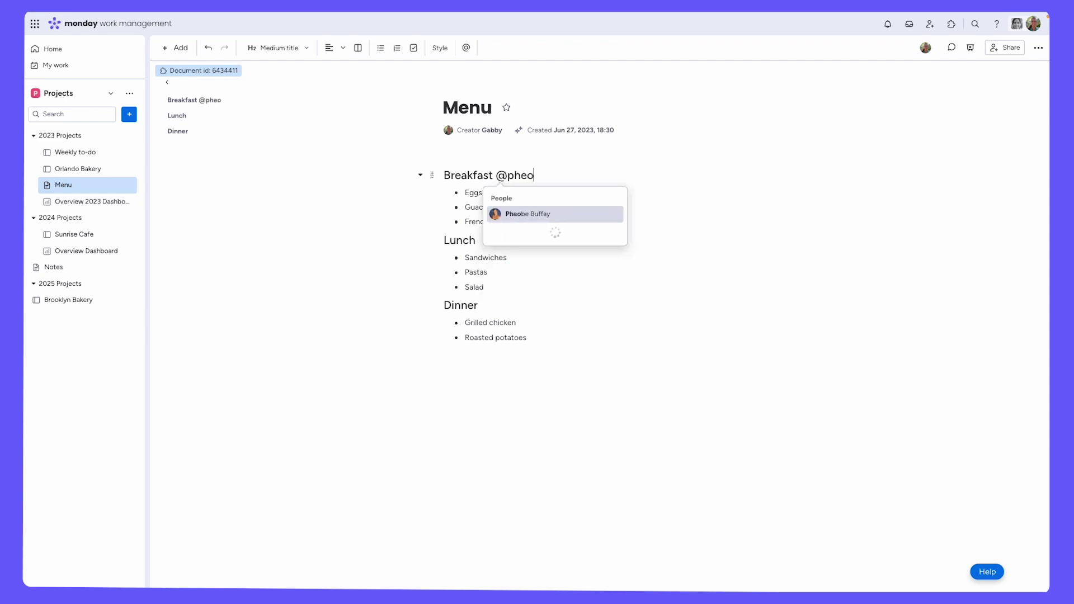
pyautogui.click(537, 215)
pyautogui.write('is')
pyautogui.press('BackSpace')
pyautogui.press('BackSpace')
pyautogui.write('are th')
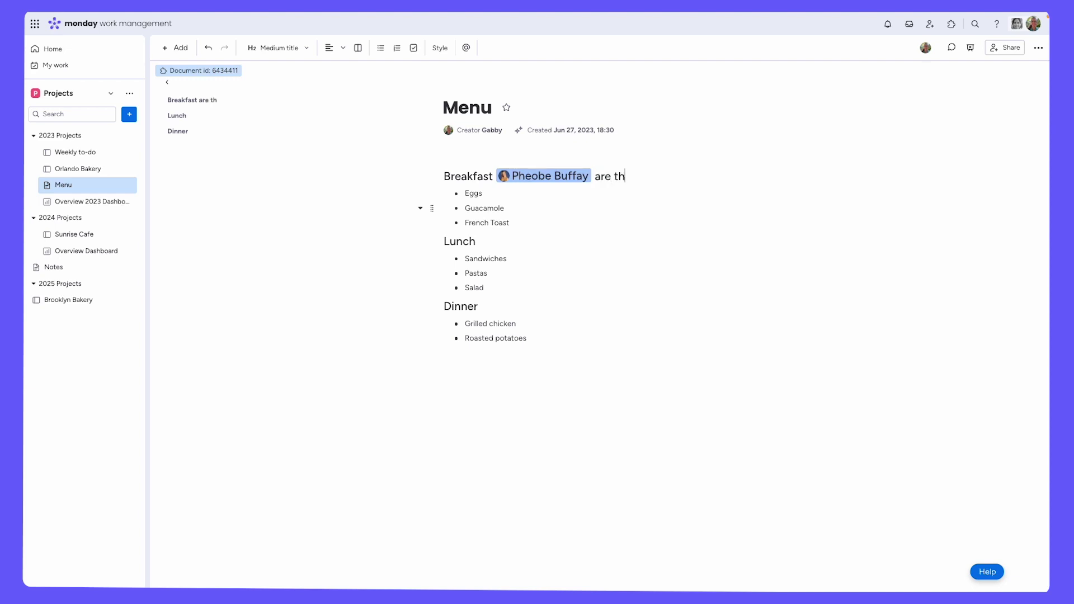
pyautogui.write('ese good options??')
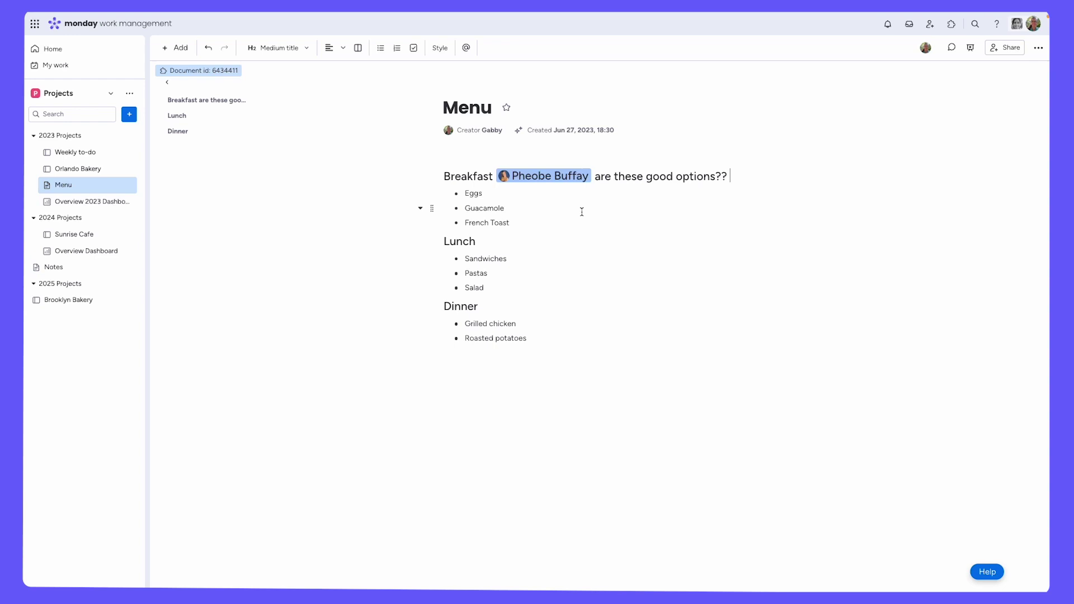
pyautogui.click(565, 398)
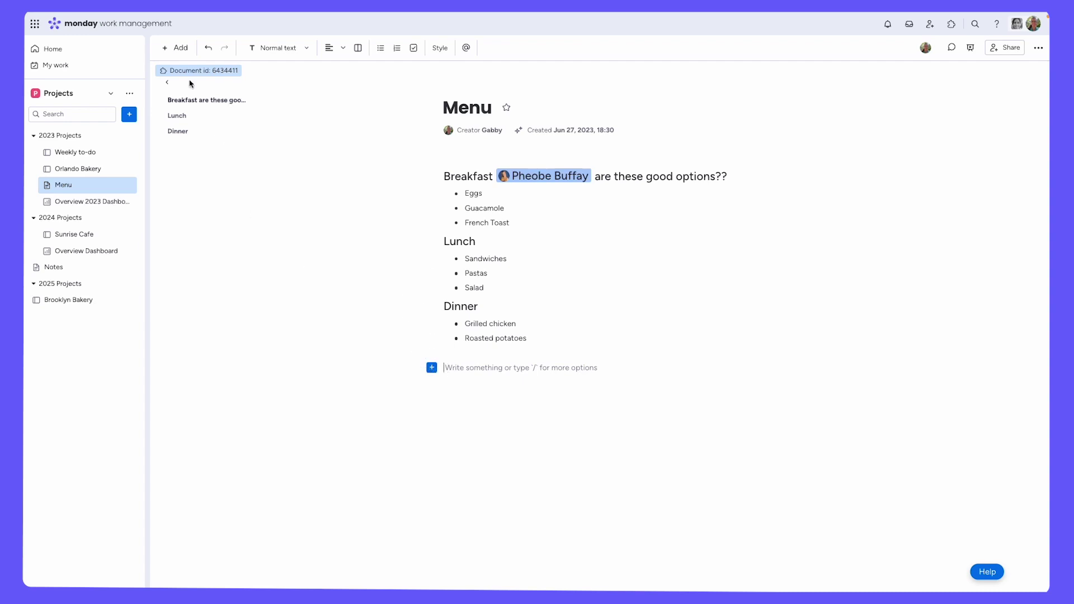
# - Embed the existing Brooklyn Bakery board in the Menu doc below the Dinner list
pyautogui.click(177, 49)
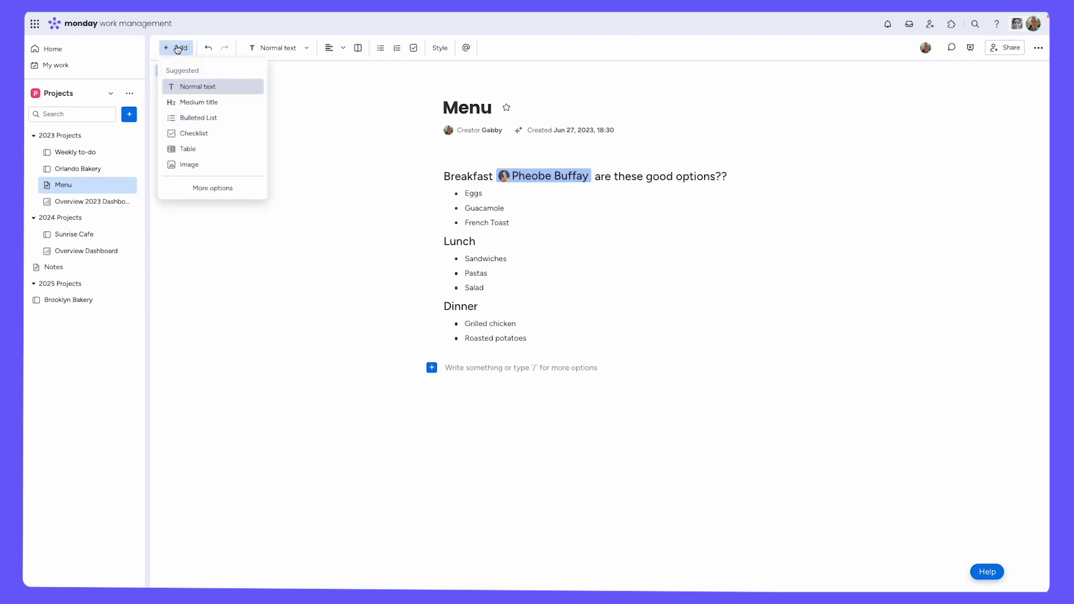
pyautogui.click(212, 188)
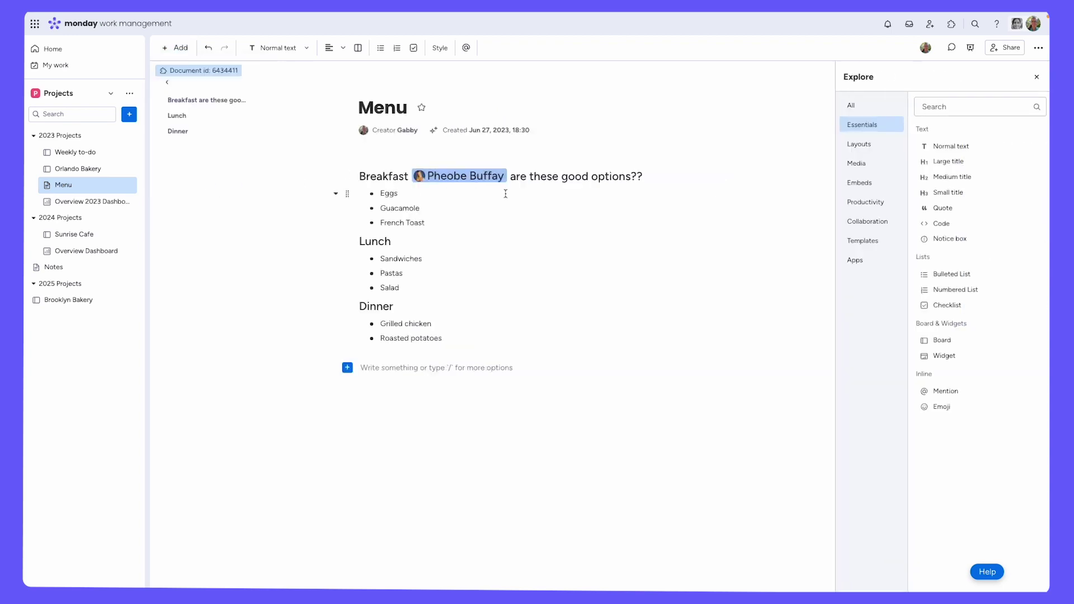
pyautogui.click(955, 344)
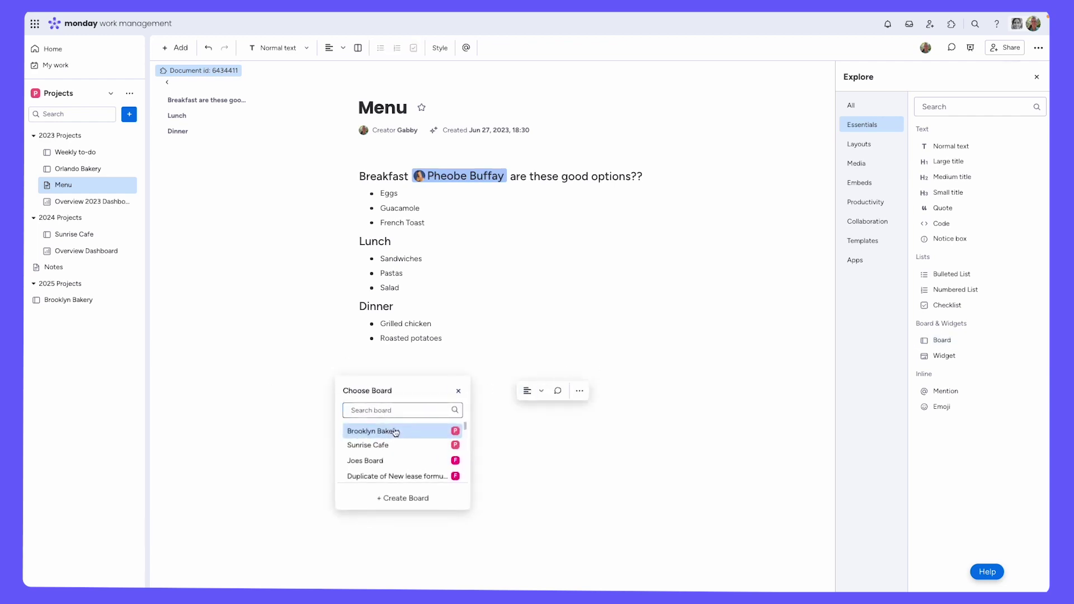
pyautogui.write('brooklyn')
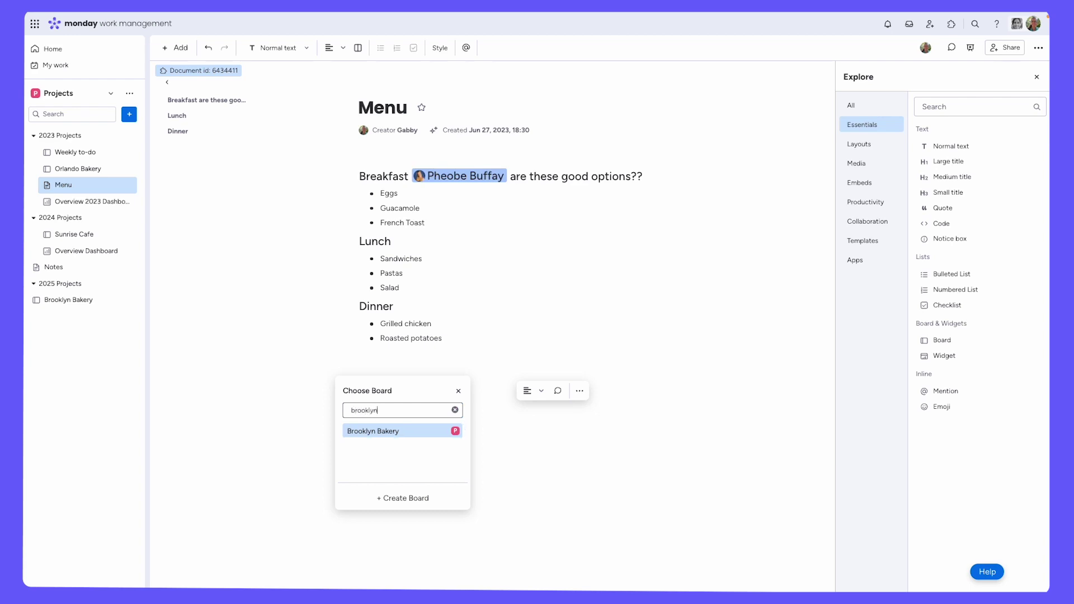
pyautogui.click(390, 437)
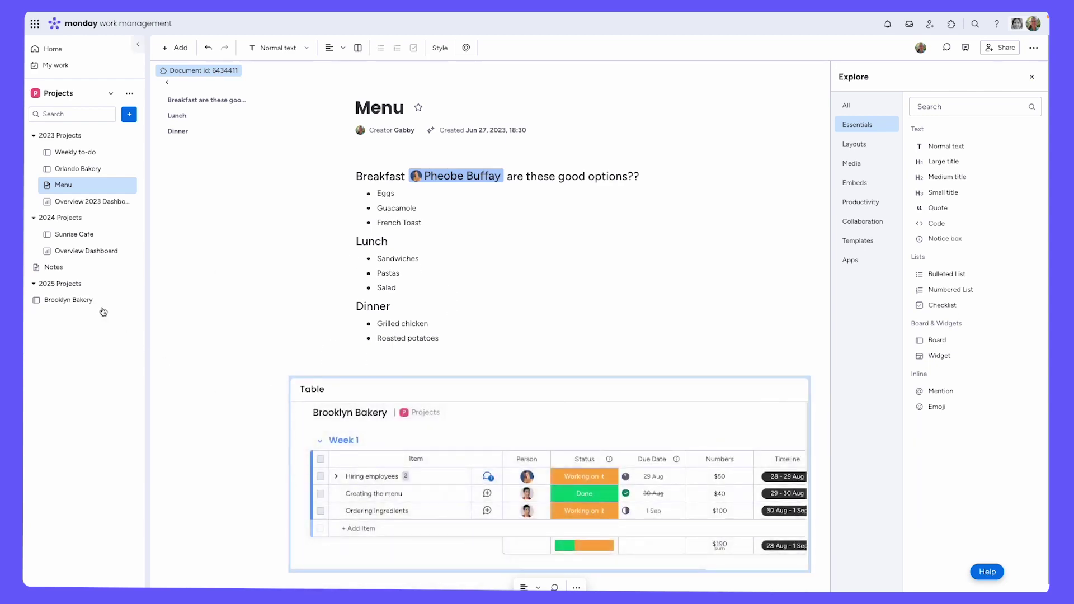
# - Open the Brooklyn Bakery board, look over the essential views in the Views Center, and close it
pyautogui.click(68, 300)
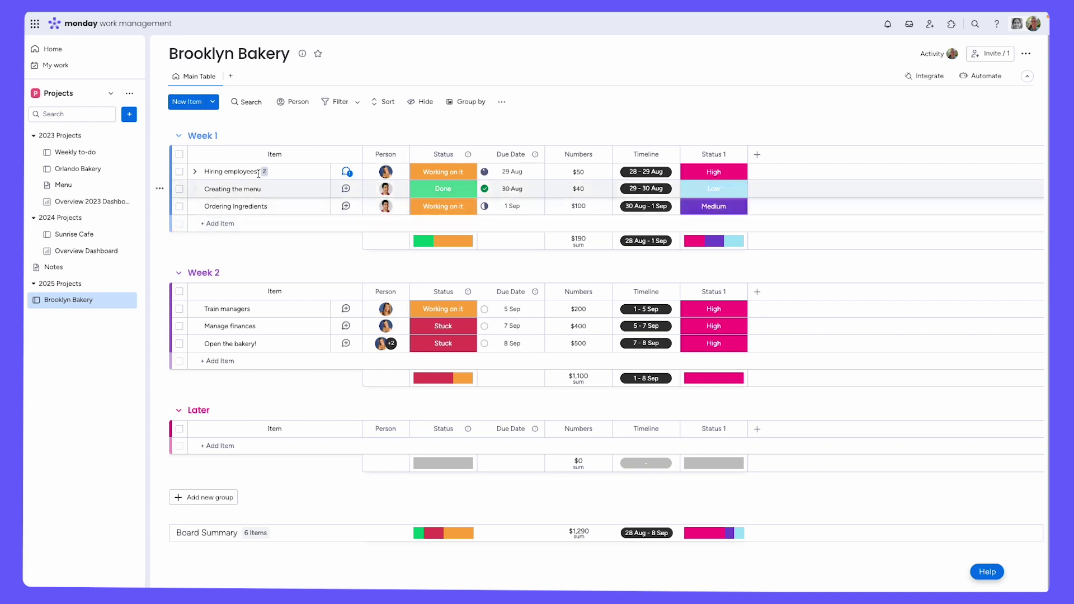
pyautogui.click(230, 77)
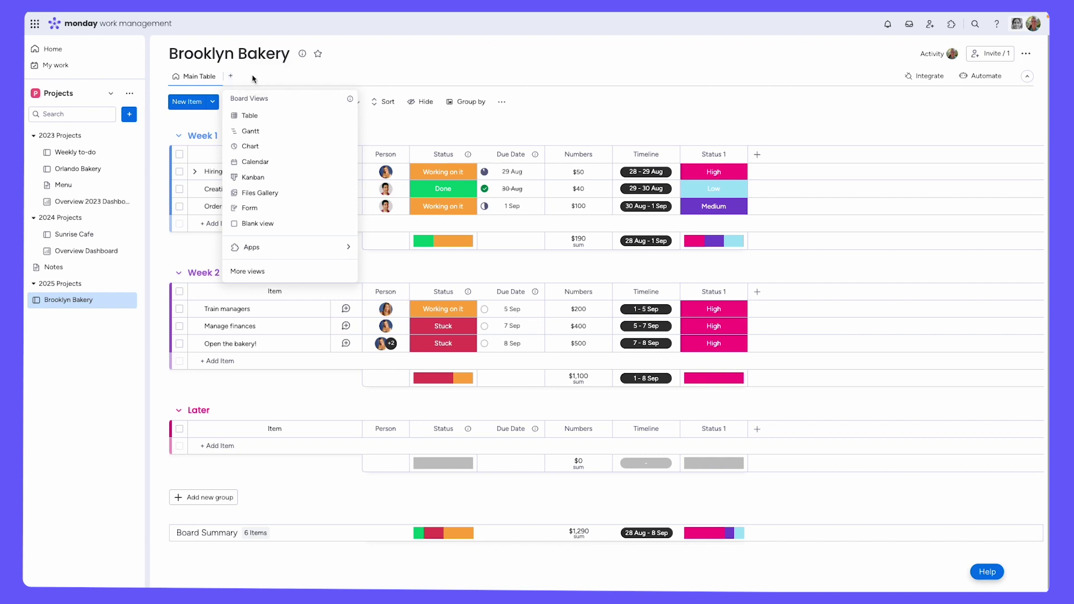
pyautogui.click(274, 271)
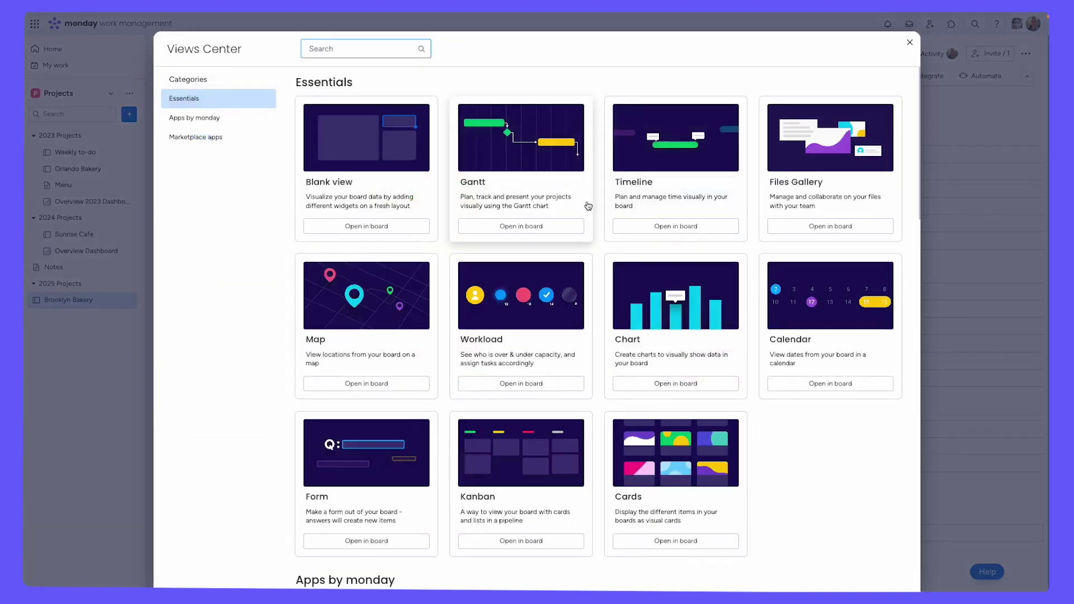
pyautogui.click(910, 42)
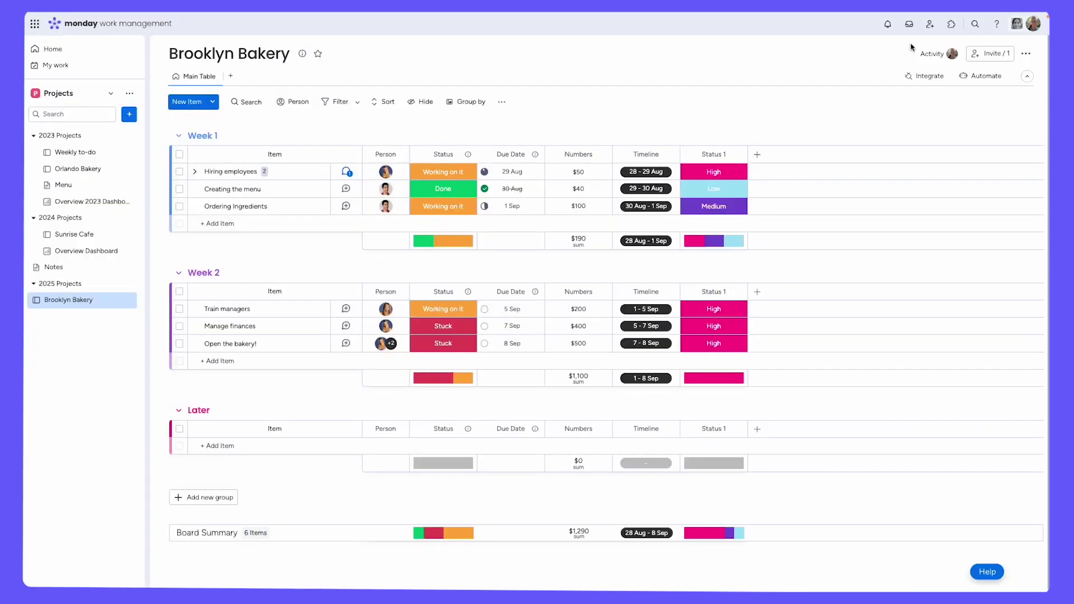
# - Add a Timeline view to the Brooklyn Bakery board from the Views Center and make its widget taller
pyautogui.click(229, 78)
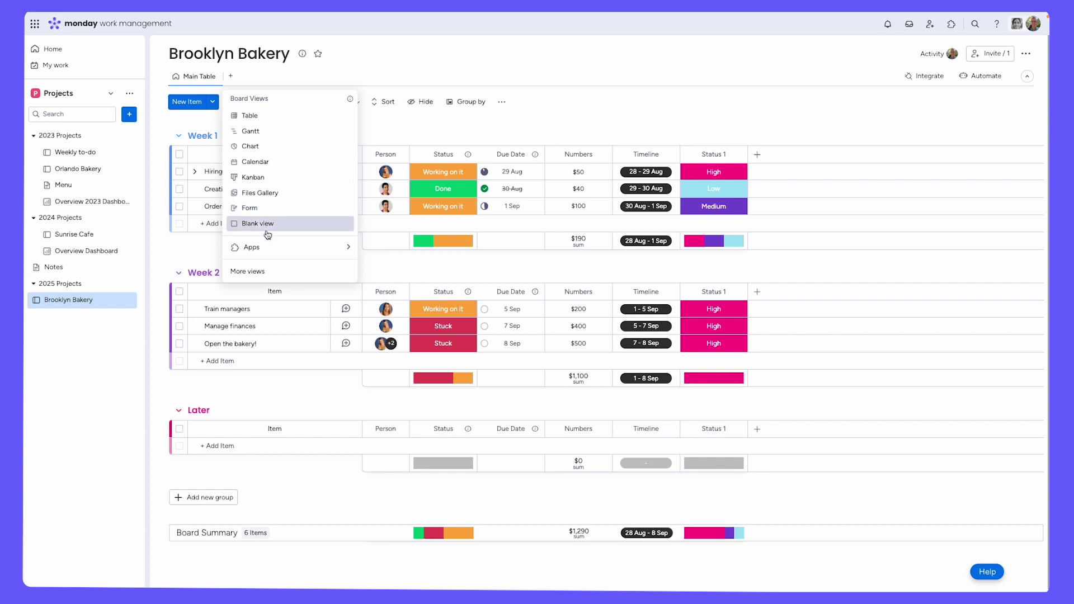
pyautogui.click(268, 272)
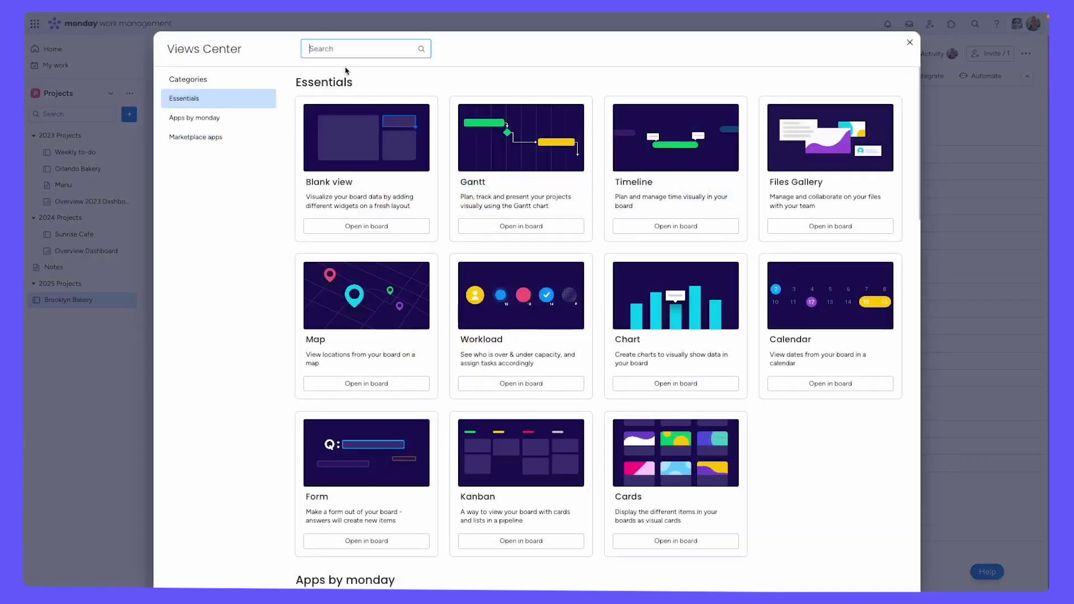
pyautogui.write('timel')
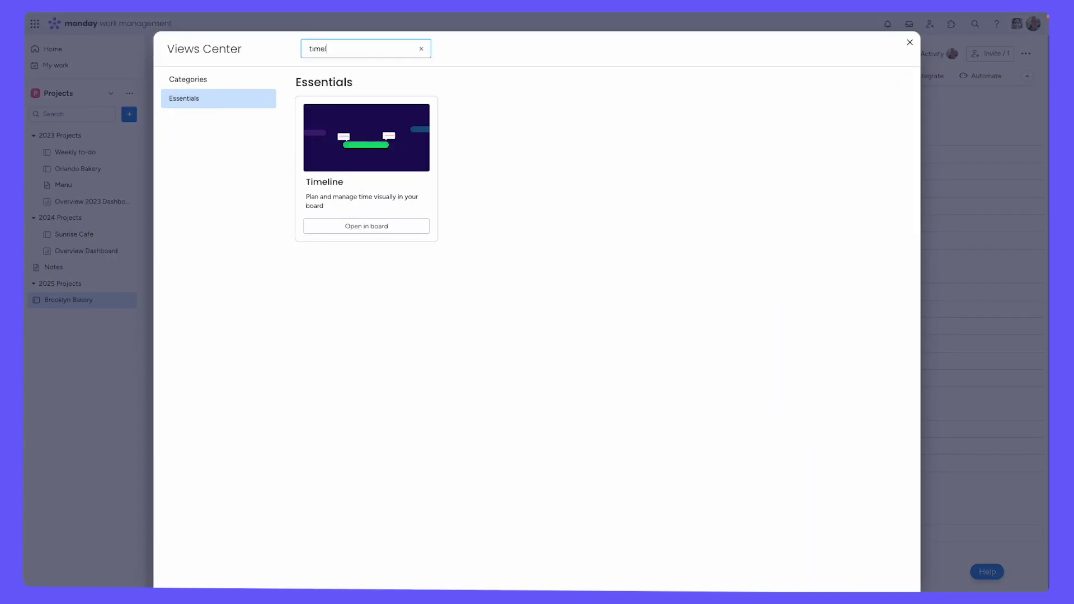
pyautogui.click(341, 231)
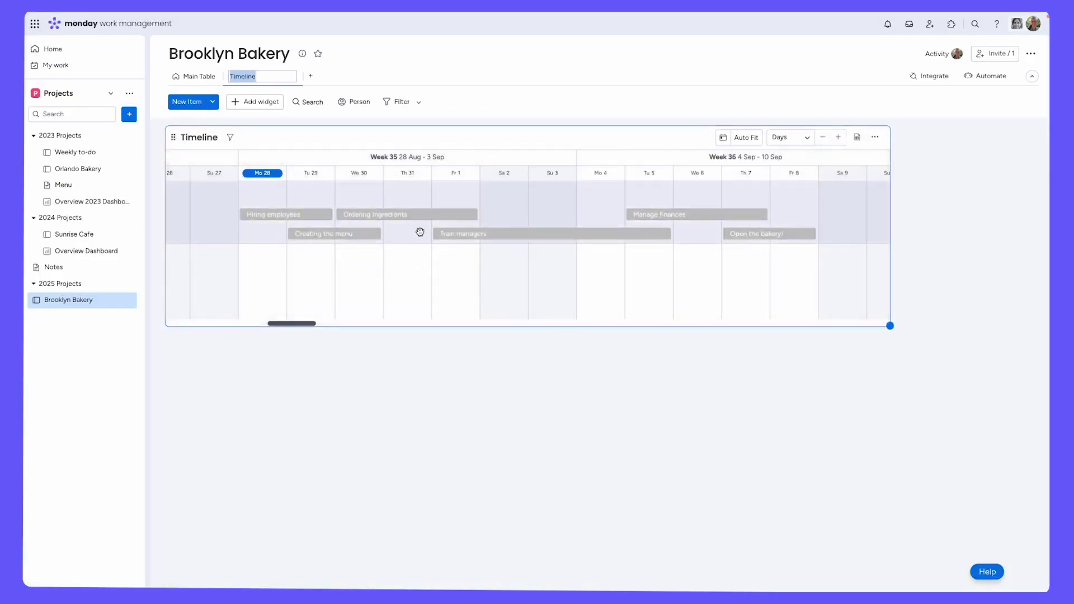
pyautogui.moveTo(890, 326); pyautogui.dragTo(881, 476)
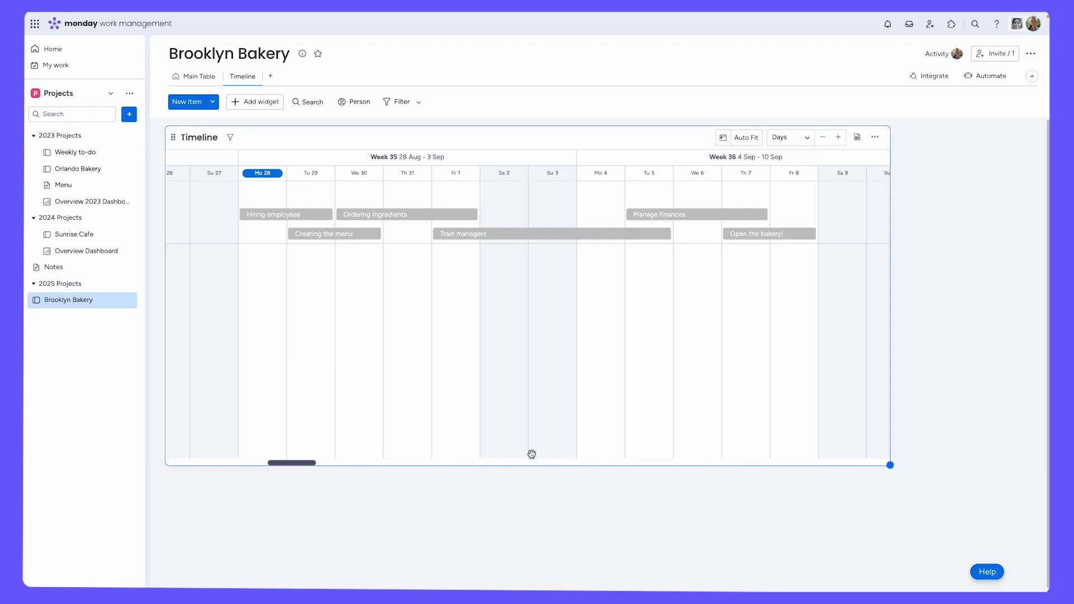
# - Group the Timeline widget's Brooklyn Bakery items by Group in its settings
pyautogui.click(875, 138)
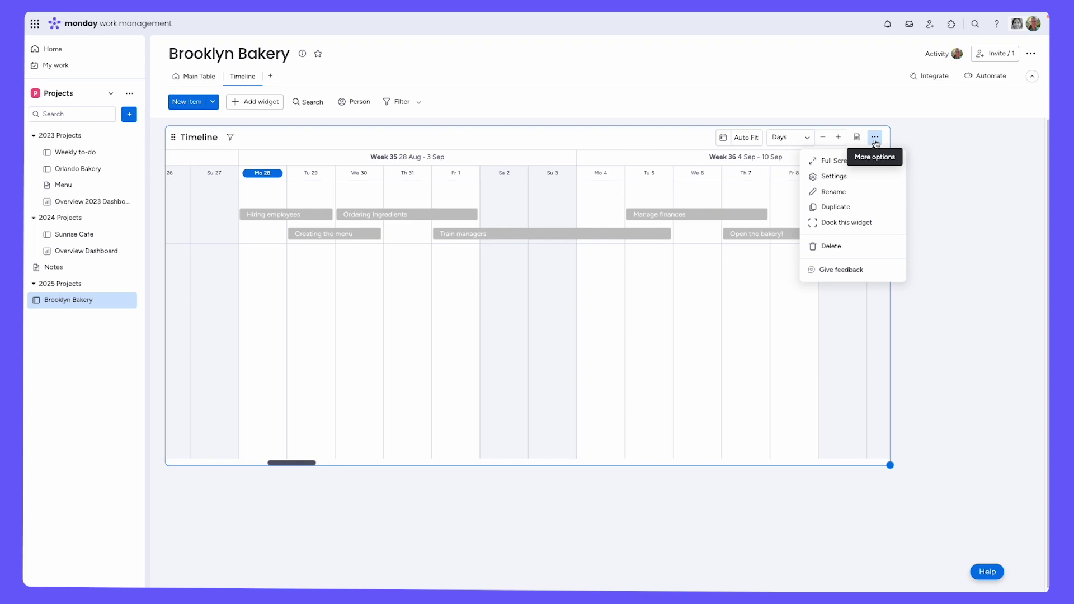
pyautogui.click(869, 179)
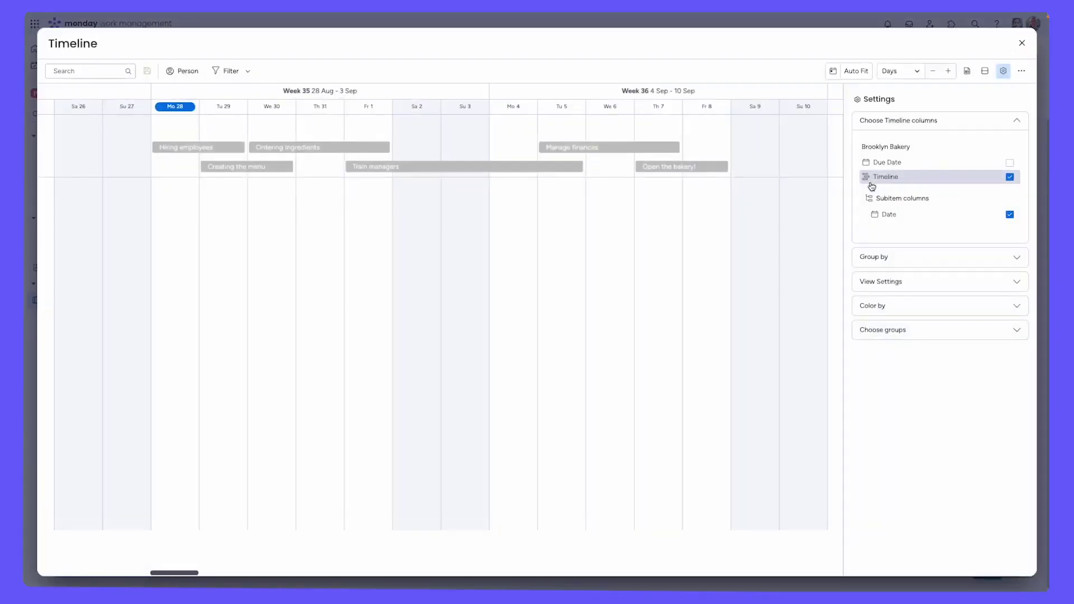
pyautogui.click(974, 257)
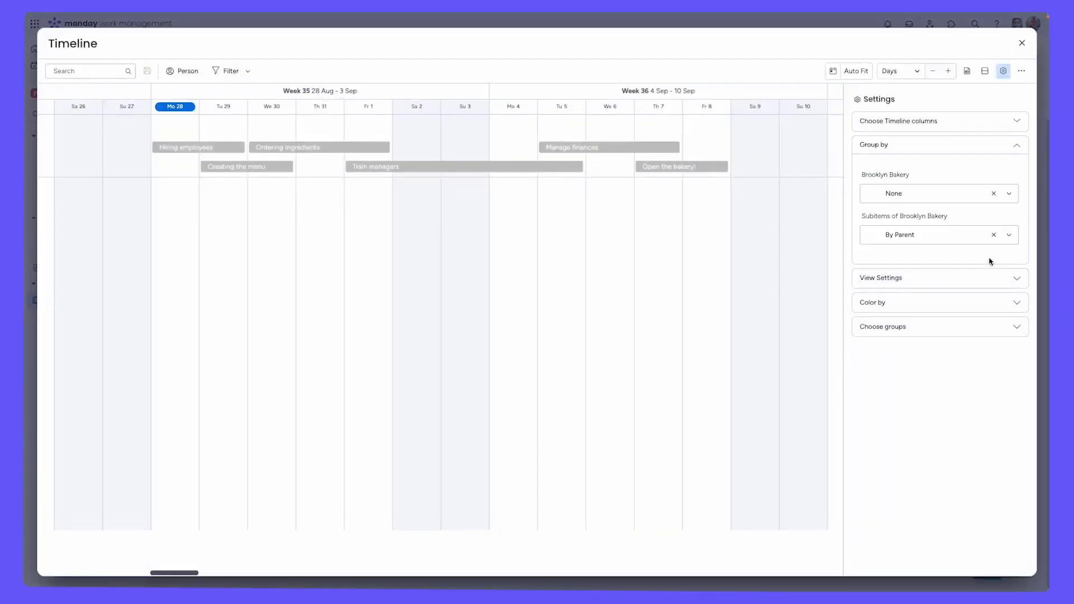
pyautogui.click(1009, 193)
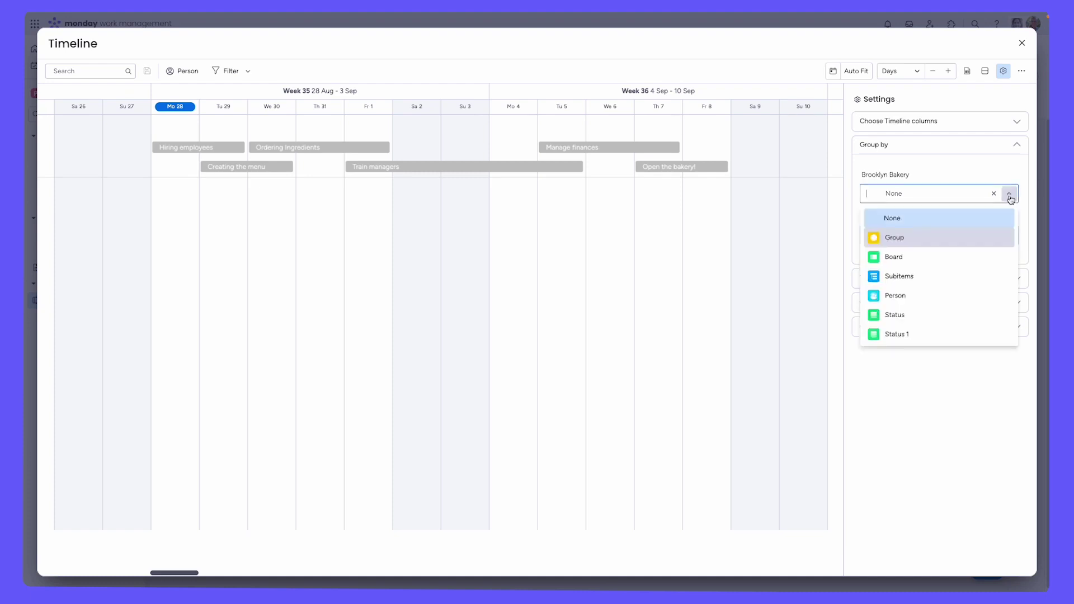
pyautogui.click(917, 237)
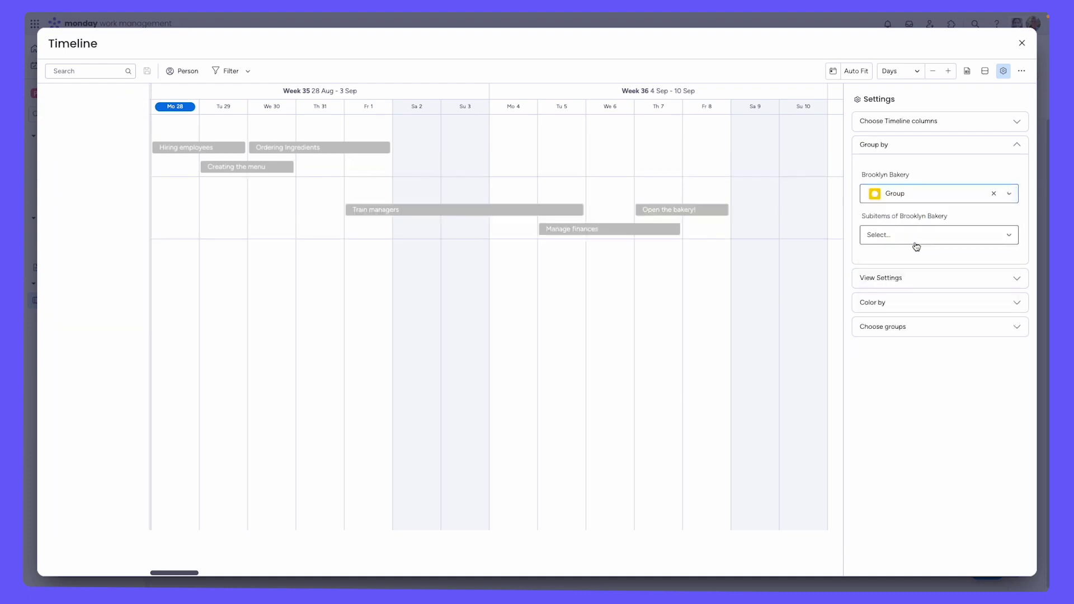
# - Color the Timeline's Brooklyn Bakery items by Status and close the widget settings
pyautogui.click(1027, 305)
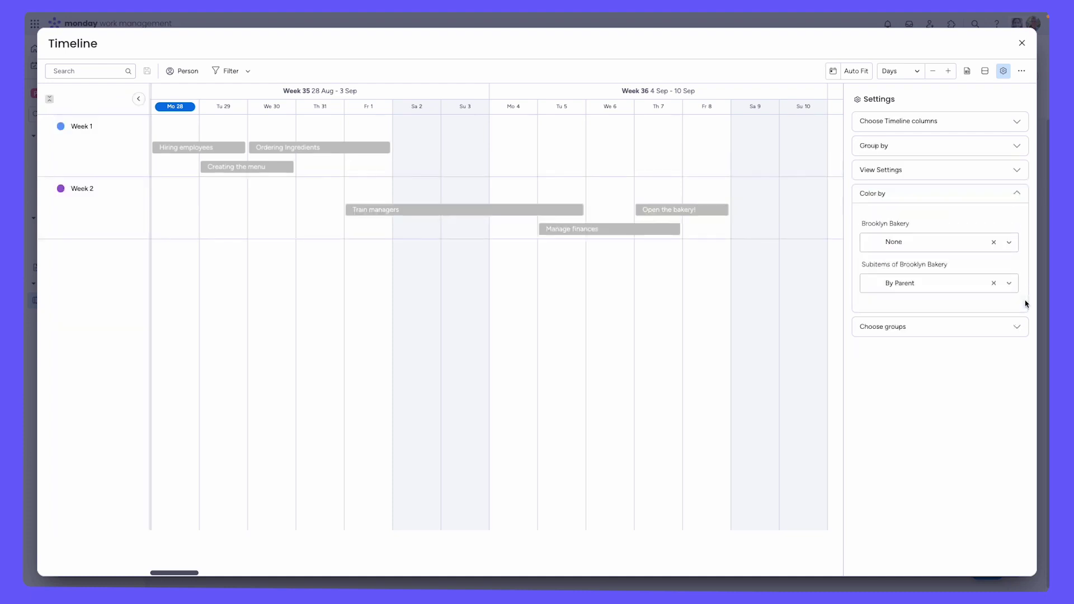
pyautogui.click(1008, 242)
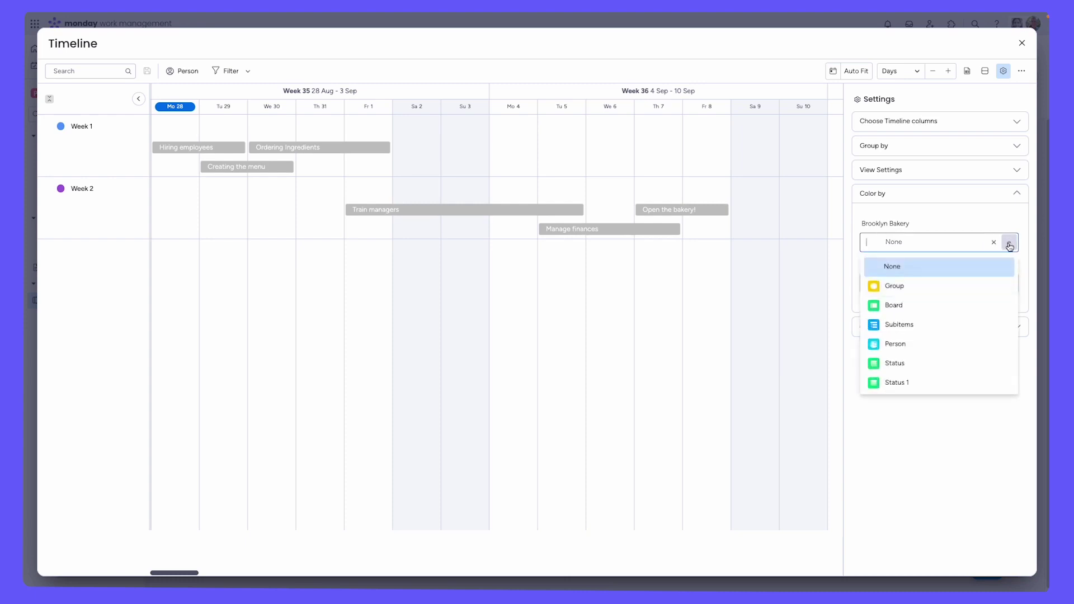
pyautogui.click(925, 366)
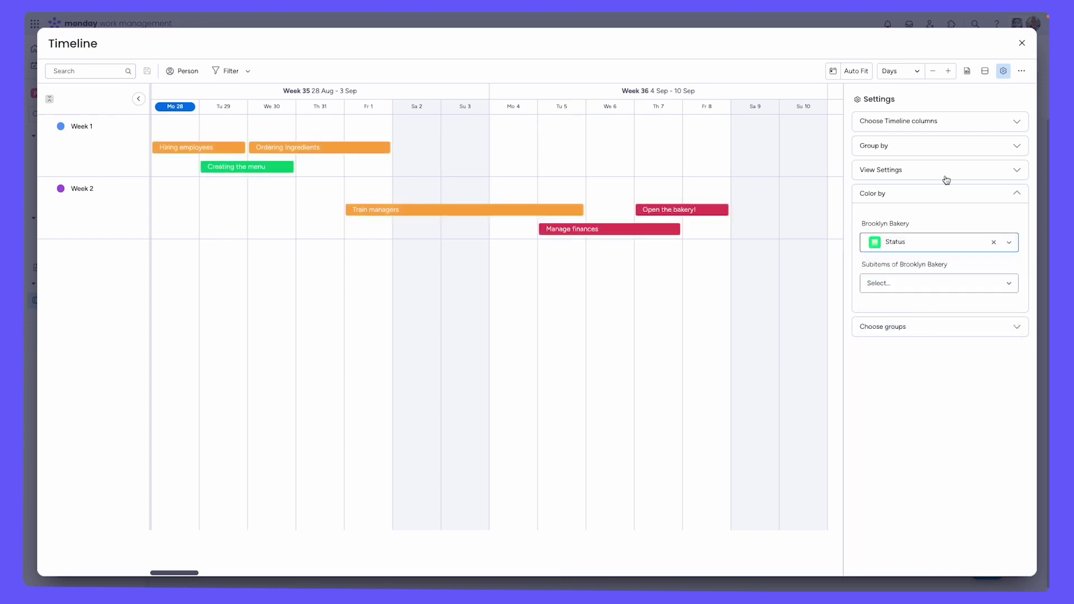
pyautogui.click(1022, 44)
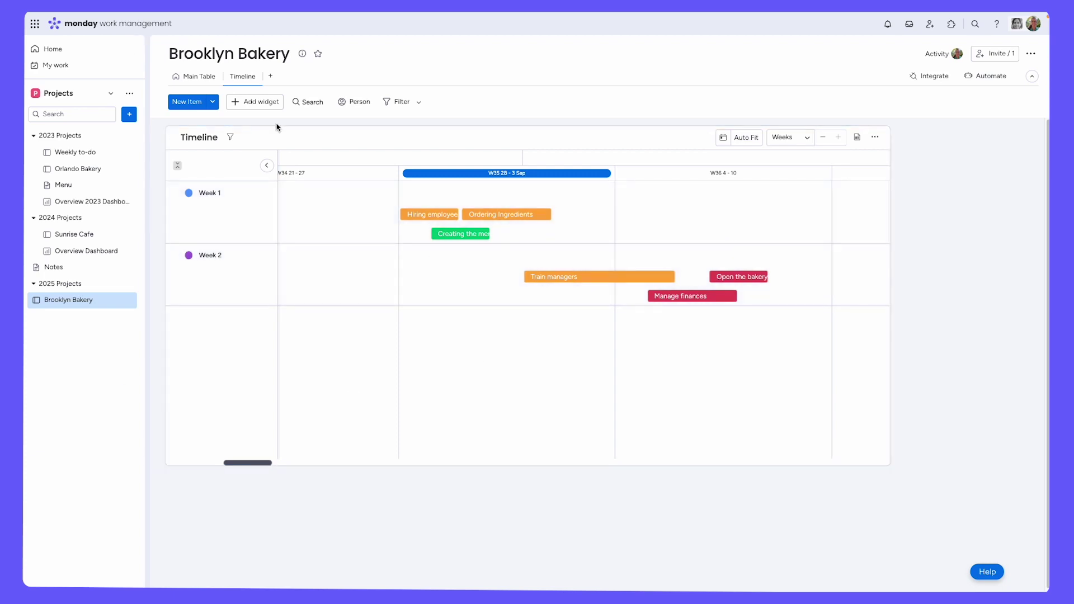
# - Add a Chart view to the Brooklyn Bakery board and make its widget wider and taller
pyautogui.click(270, 77)
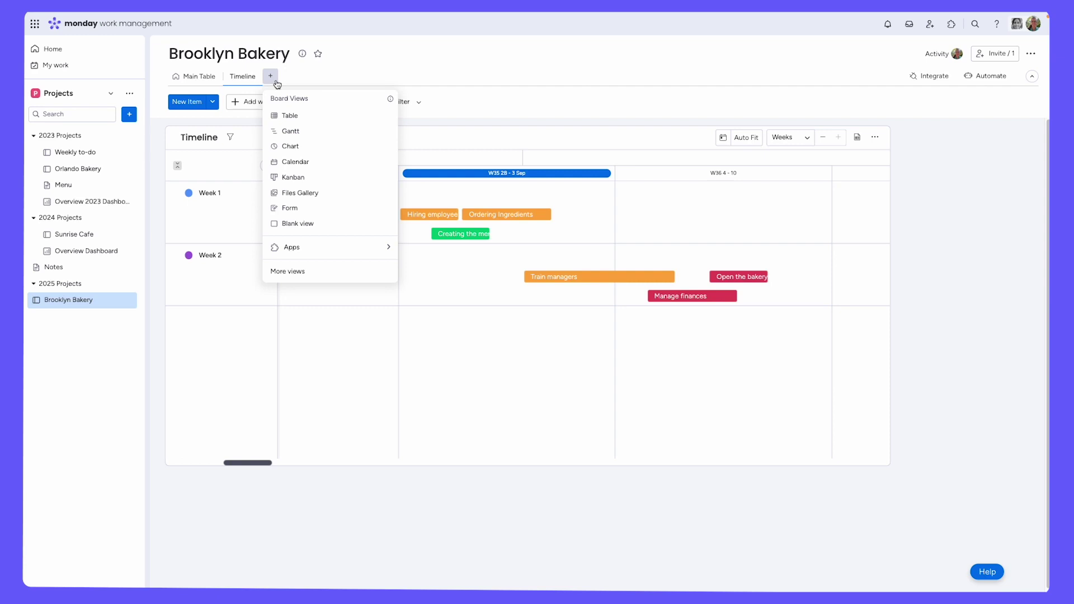
pyautogui.click(291, 146)
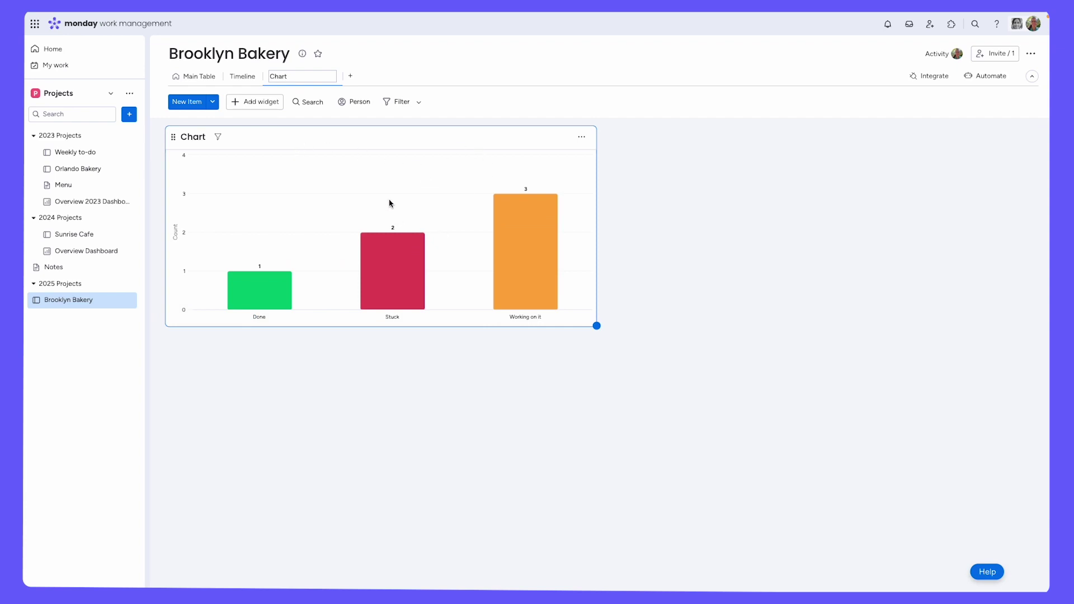
pyautogui.moveTo(596, 326); pyautogui.dragTo(670, 395)
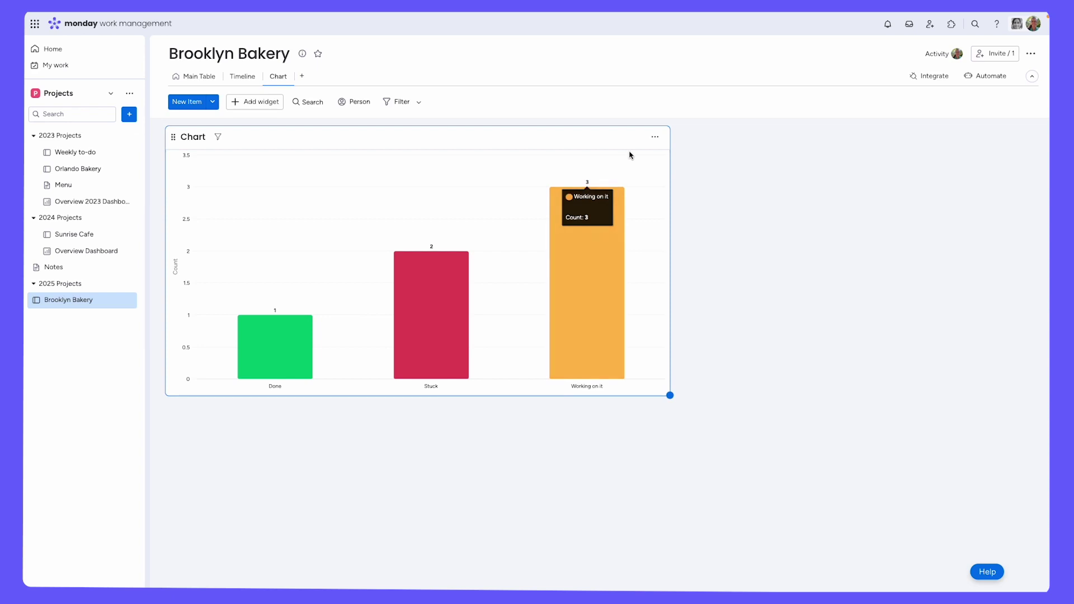
# - Set the Chart widget's X axis for Brooklyn Bakery to Group in its settings
pyautogui.click(657, 138)
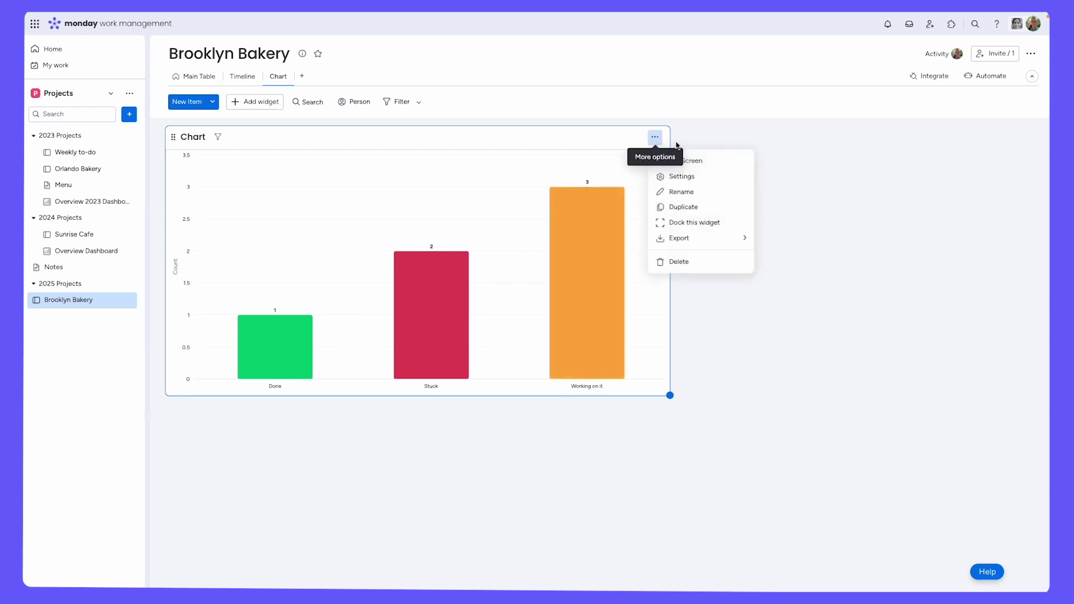
pyautogui.click(710, 180)
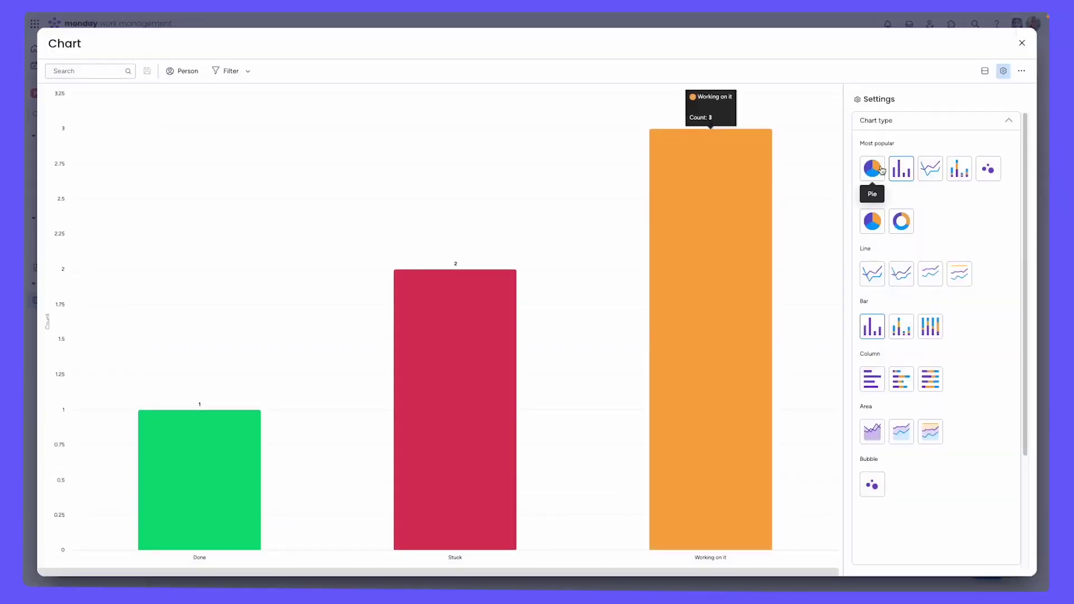
pyautogui.click(1004, 123)
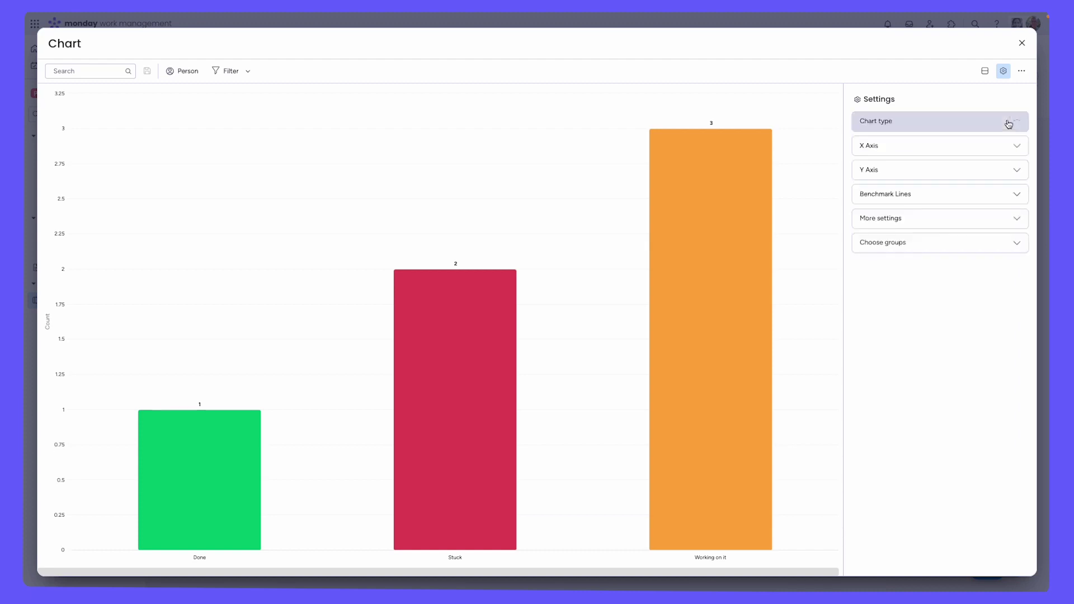
pyautogui.click(997, 148)
pyautogui.click(948, 193)
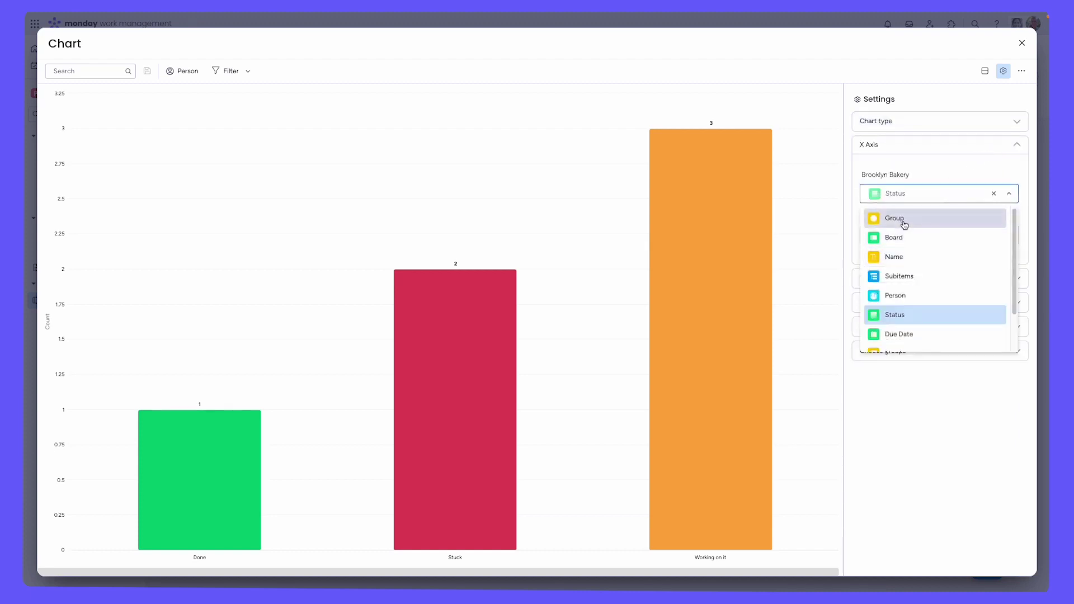
pyautogui.click(905, 223)
# - Make the chart's Y axis use the Numbers column instead of Count items, and close the widget settings
pyautogui.click(970, 278)
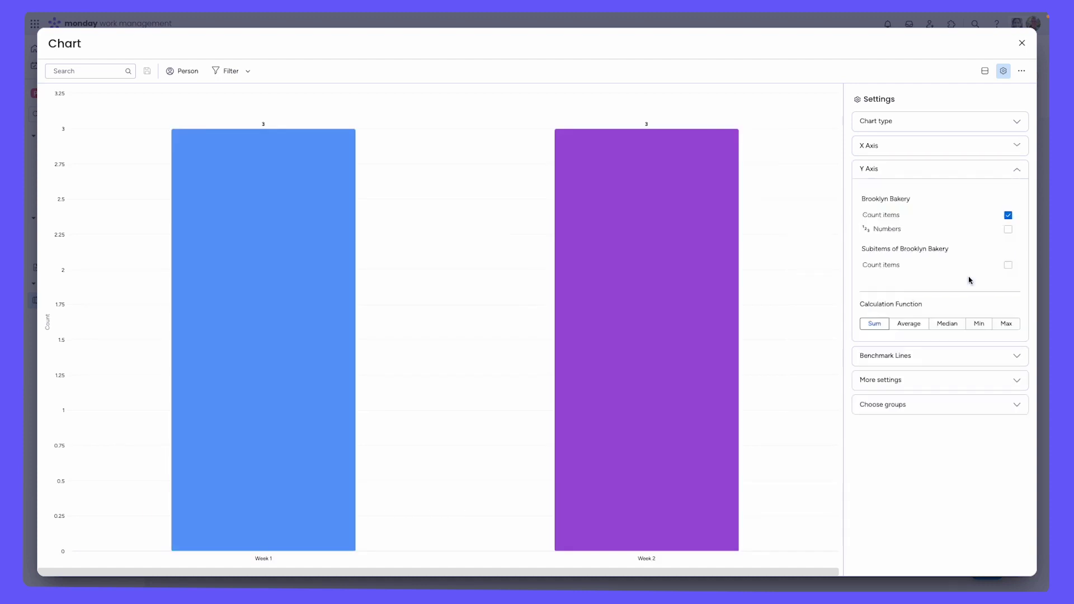
pyautogui.click(1009, 218)
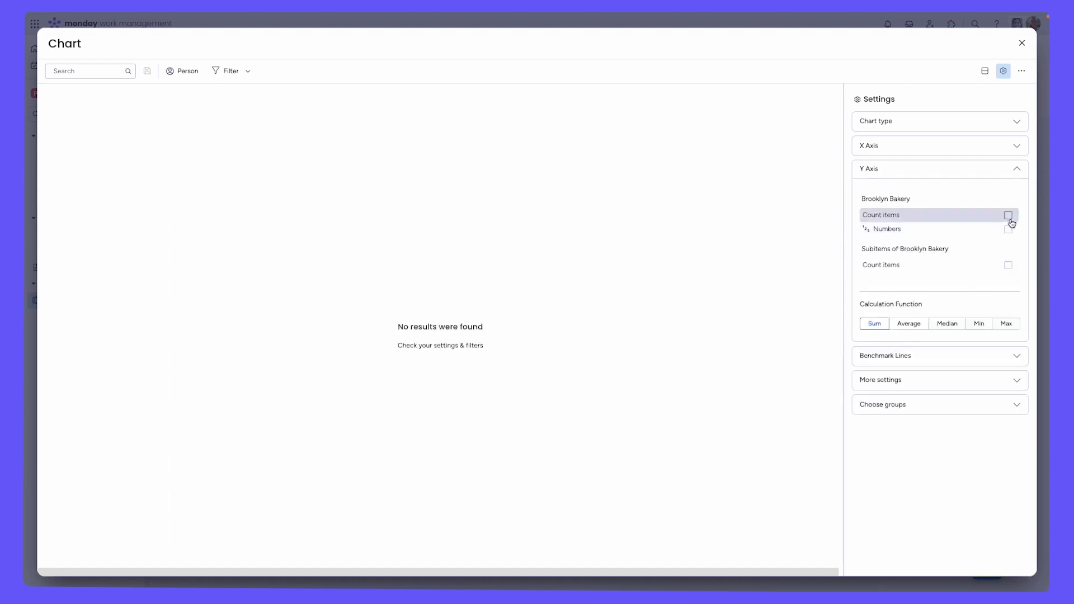
pyautogui.click(1009, 231)
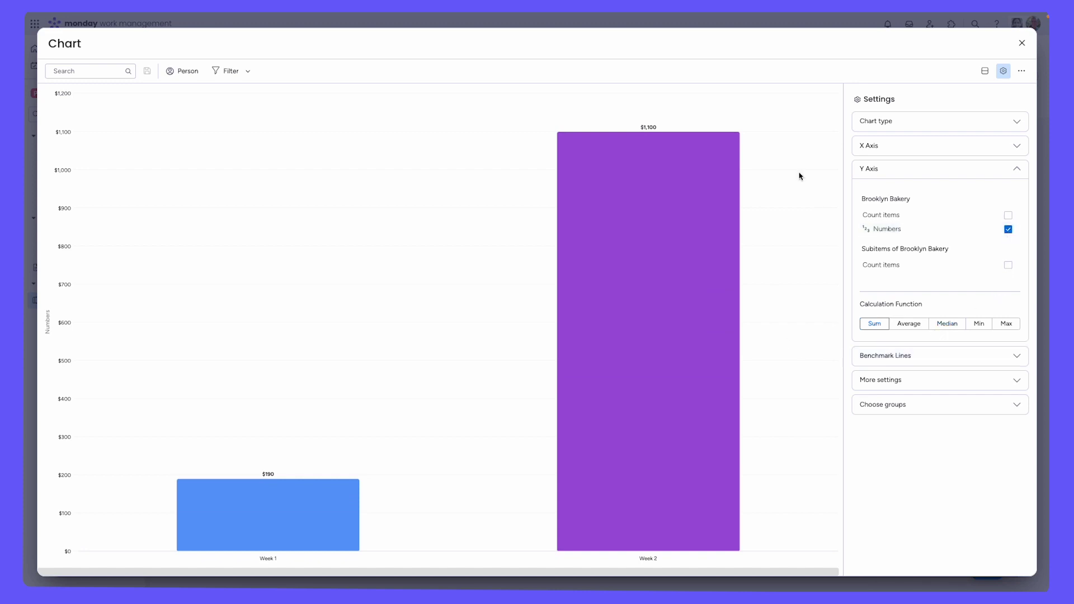
pyautogui.click(1022, 43)
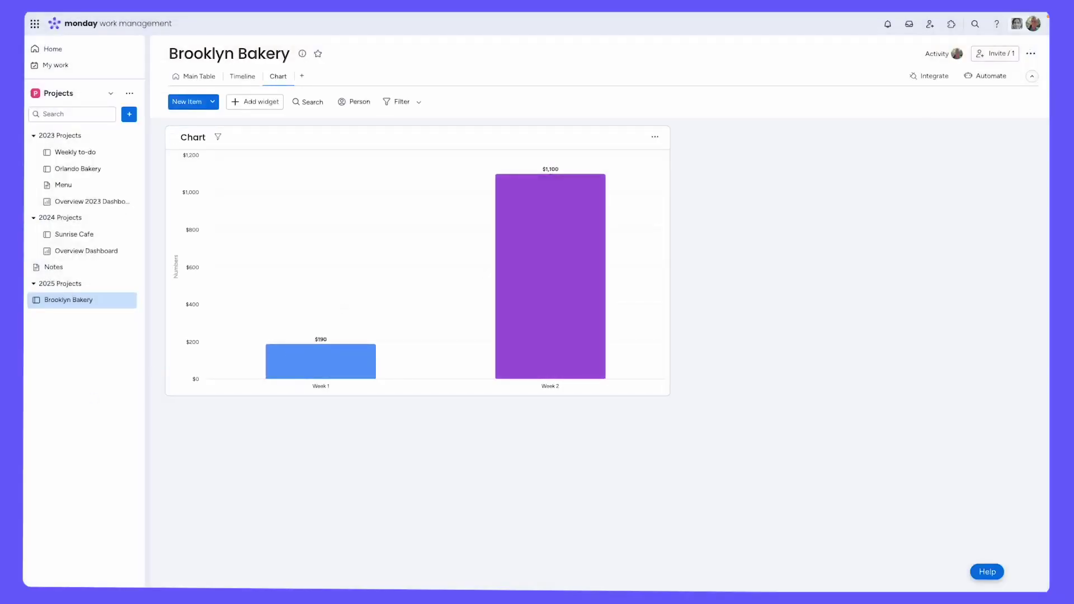
# - Add a Form view to the Brooklyn Bakery board and return to the Main Table
pyautogui.click(305, 81)
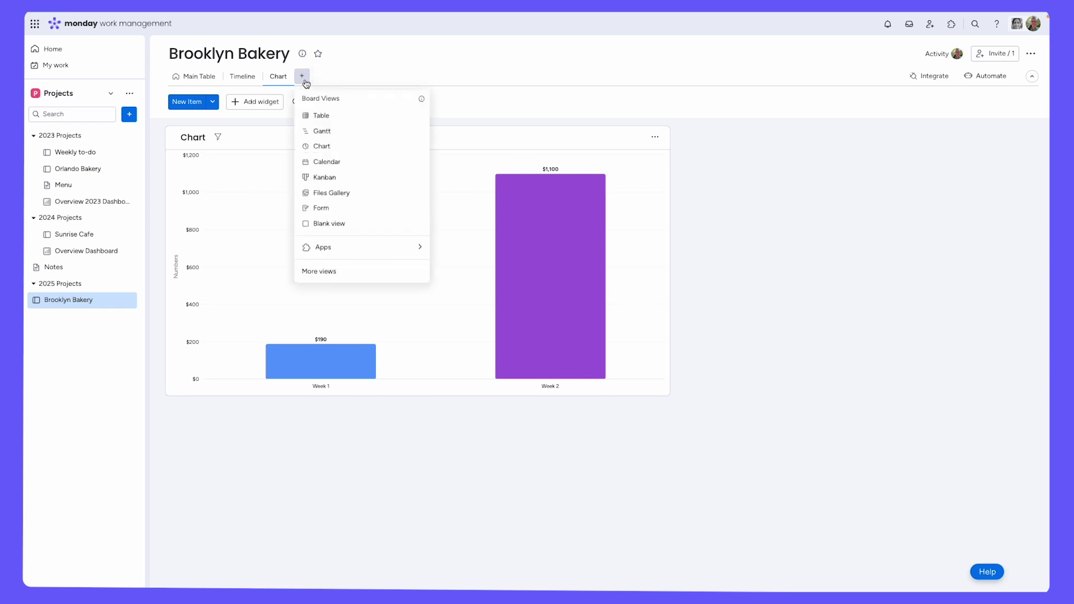
pyautogui.click(354, 210)
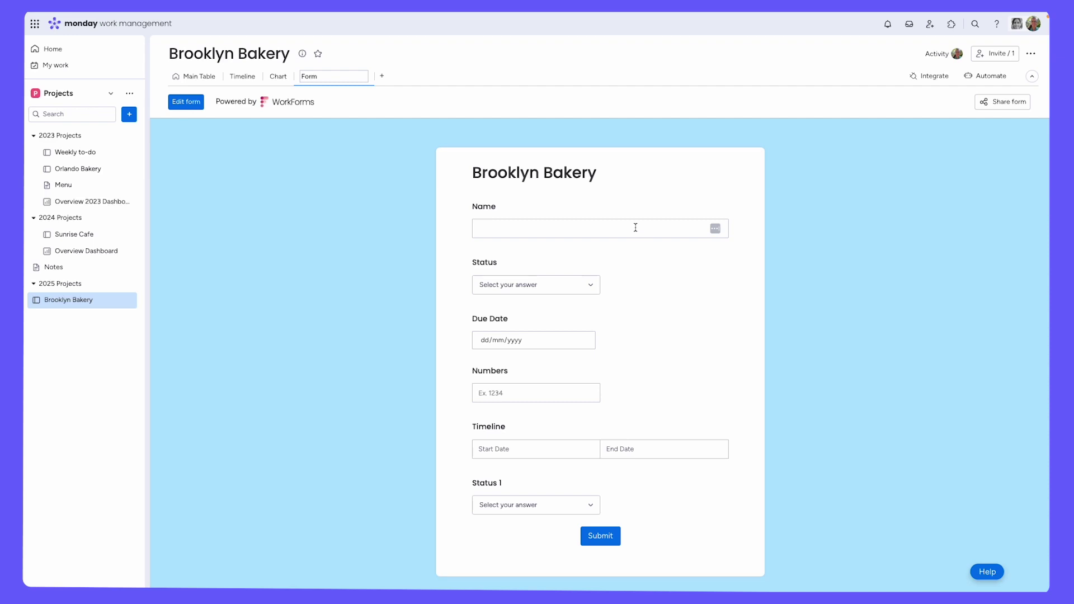
pyautogui.click(195, 78)
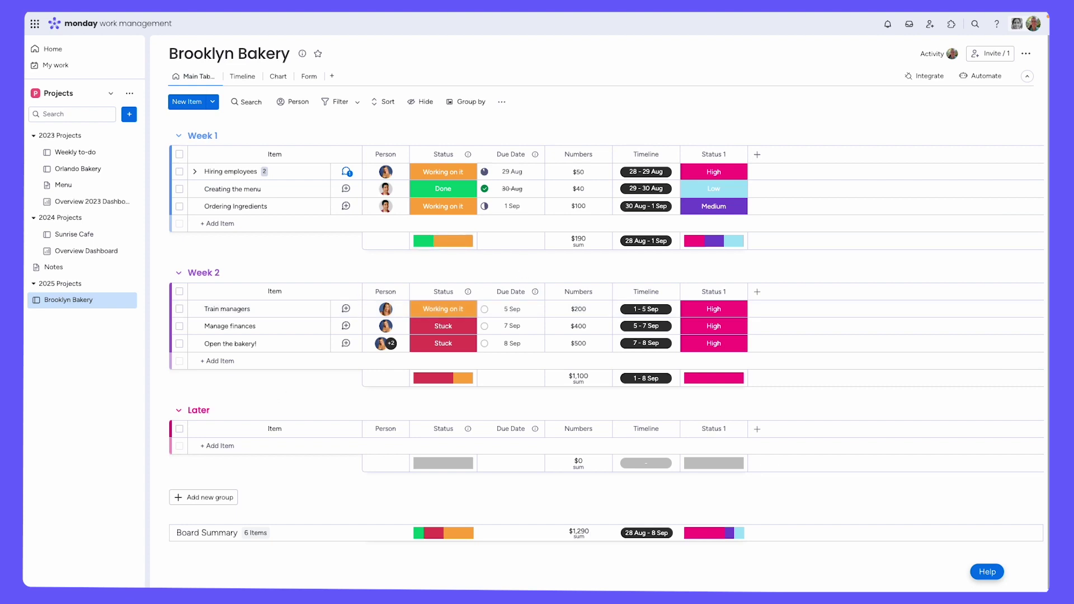
pyautogui.click(334, 76)
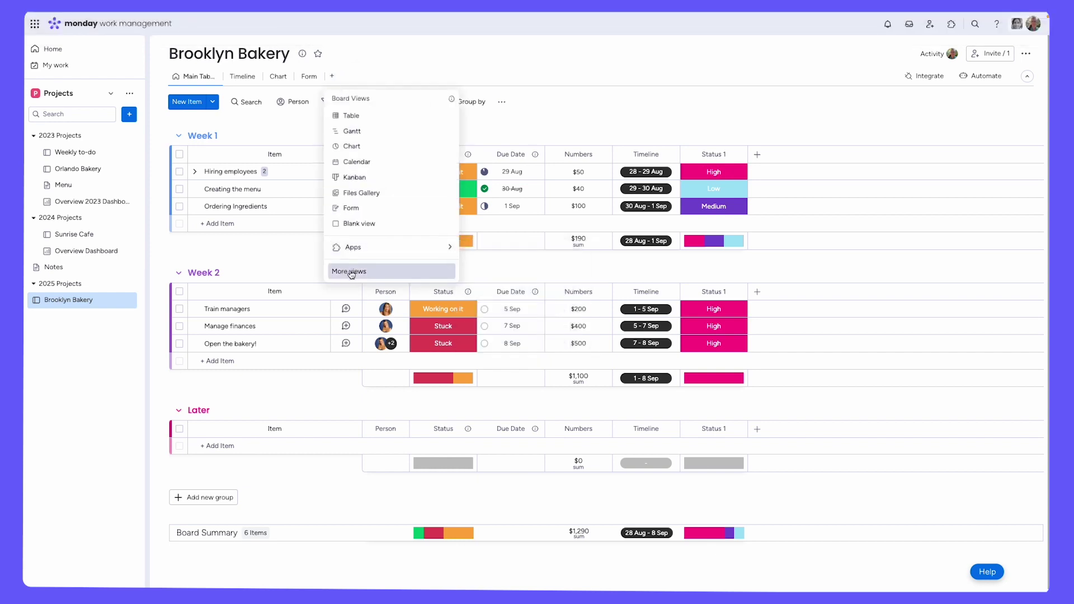
pyautogui.click(543, 128)
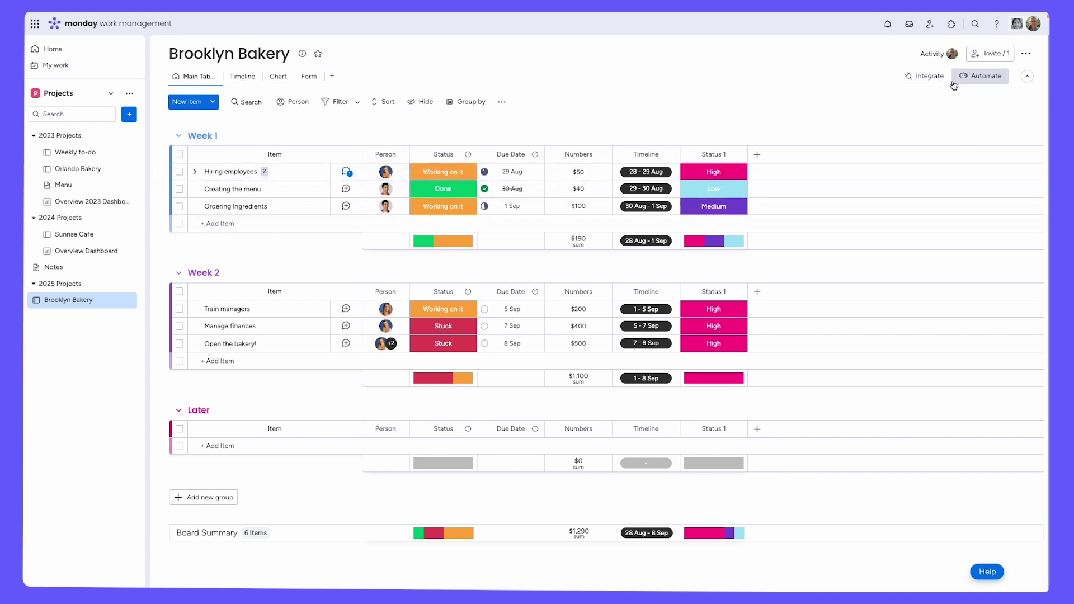
# - Start a board automation from the Status Change template that moves an item to a group when a status changes
pyautogui.click(997, 78)
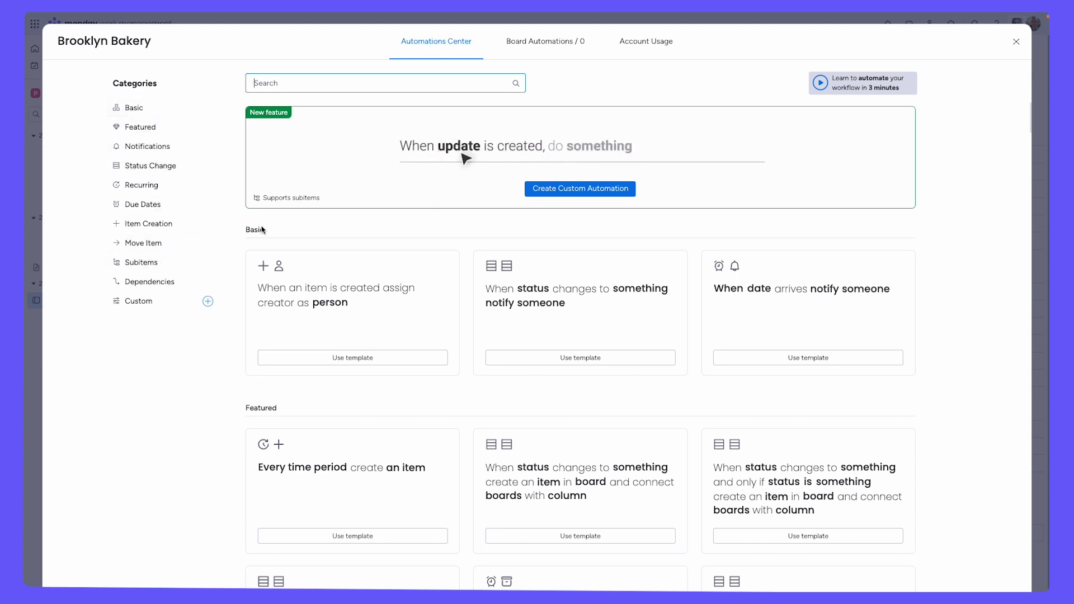
pyautogui.click(160, 167)
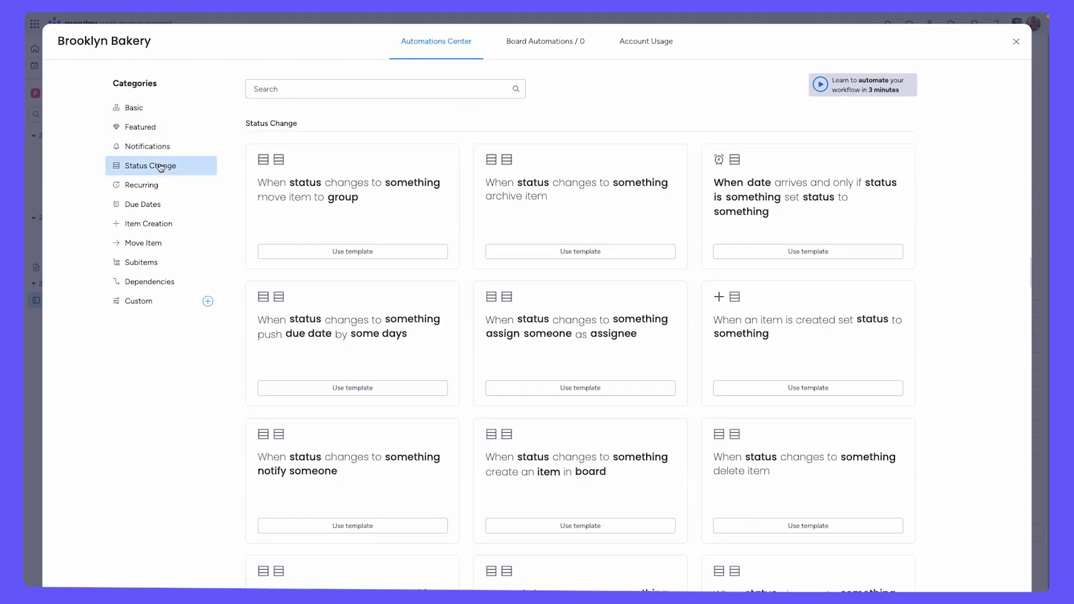
pyautogui.click(373, 197)
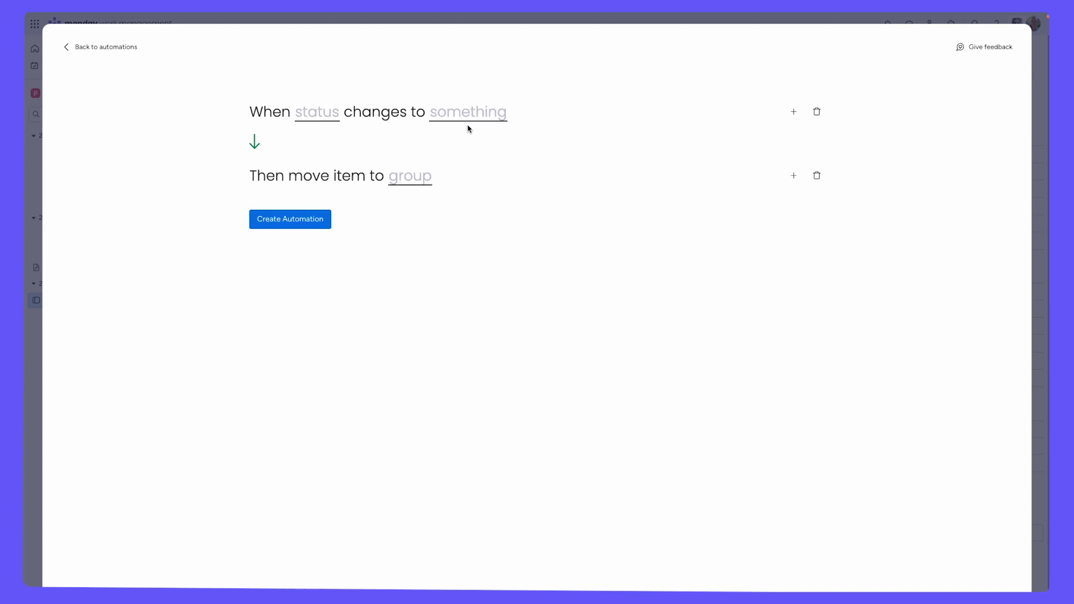
# - Configure the automation to move items to the Later group when Status changes to Stuck, create it and close the automations window
pyautogui.click(317, 116)
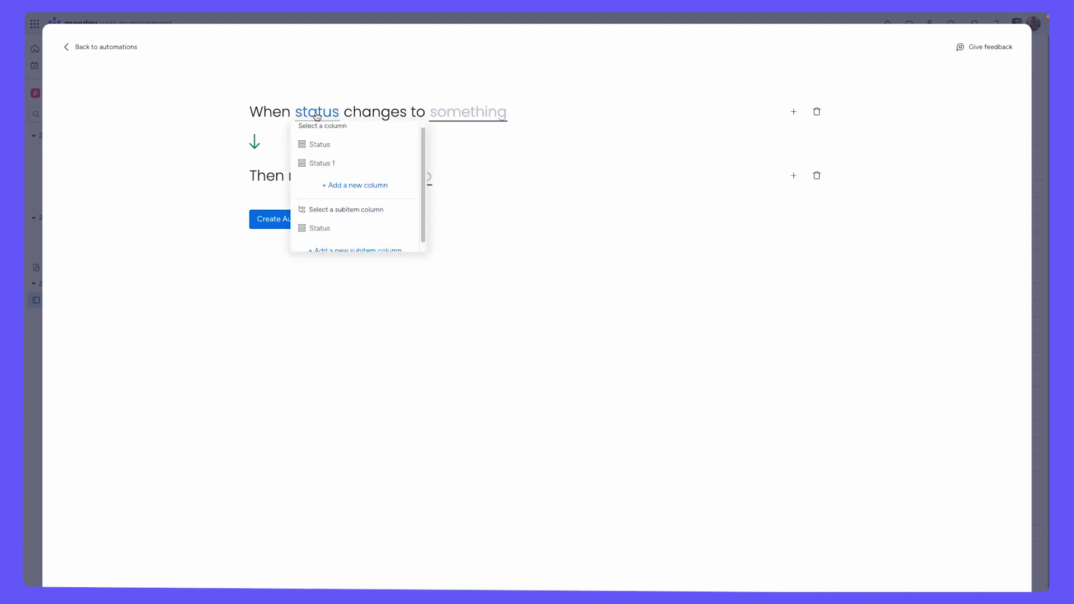
pyautogui.click(328, 146)
pyautogui.click(472, 112)
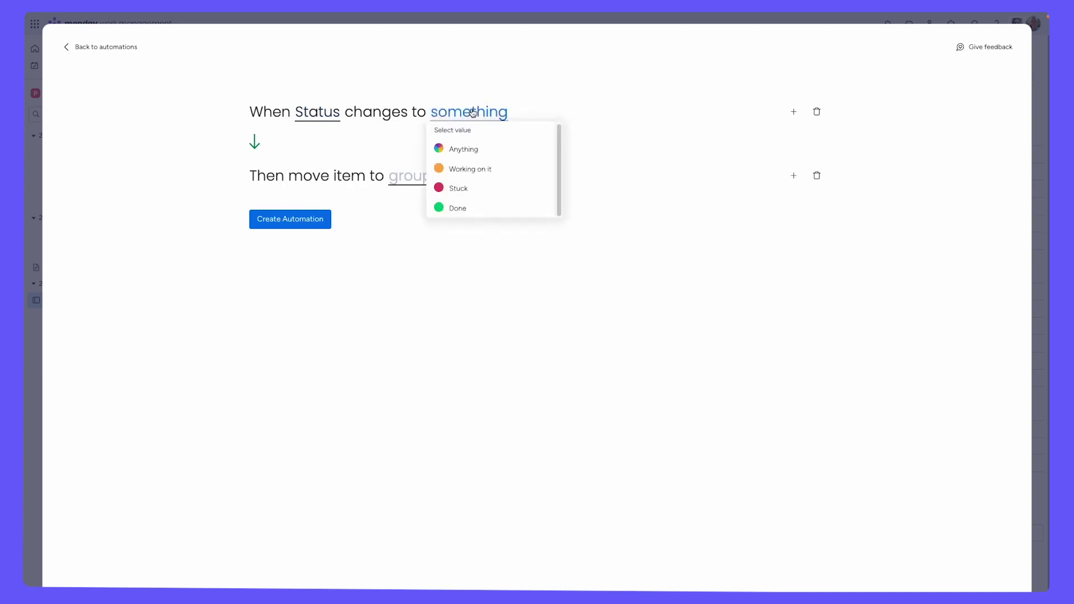
pyautogui.click(478, 192)
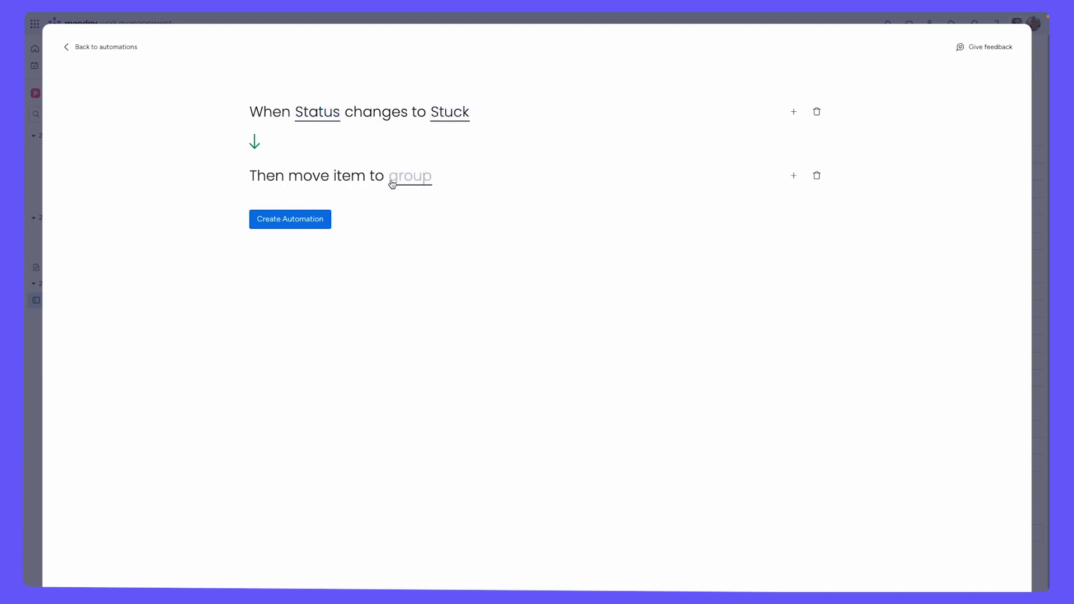
pyautogui.click(427, 177)
pyautogui.click(417, 263)
pyautogui.click(306, 222)
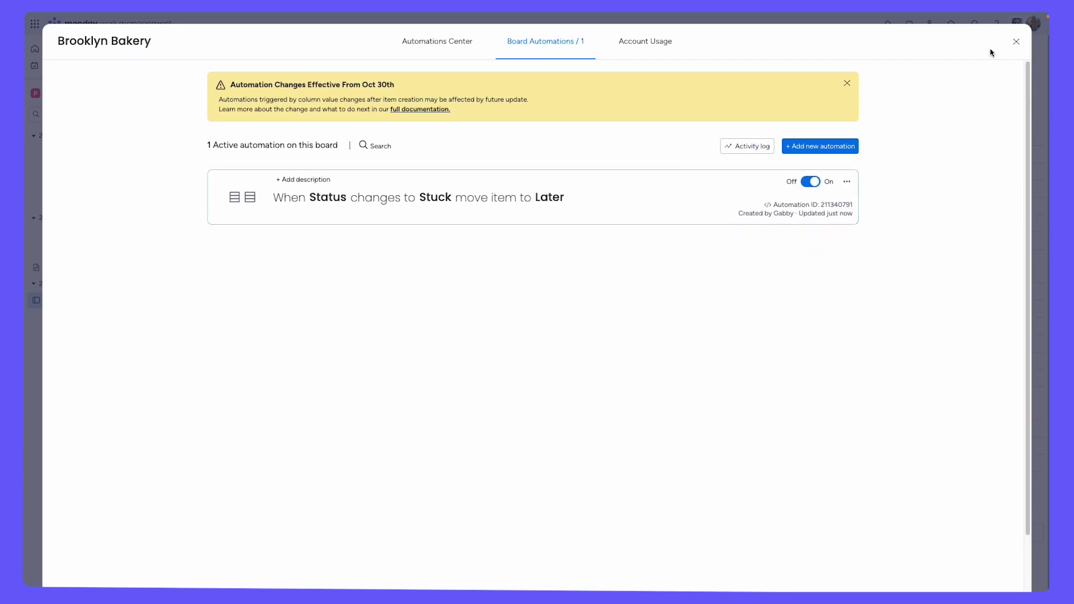
pyautogui.click(1013, 43)
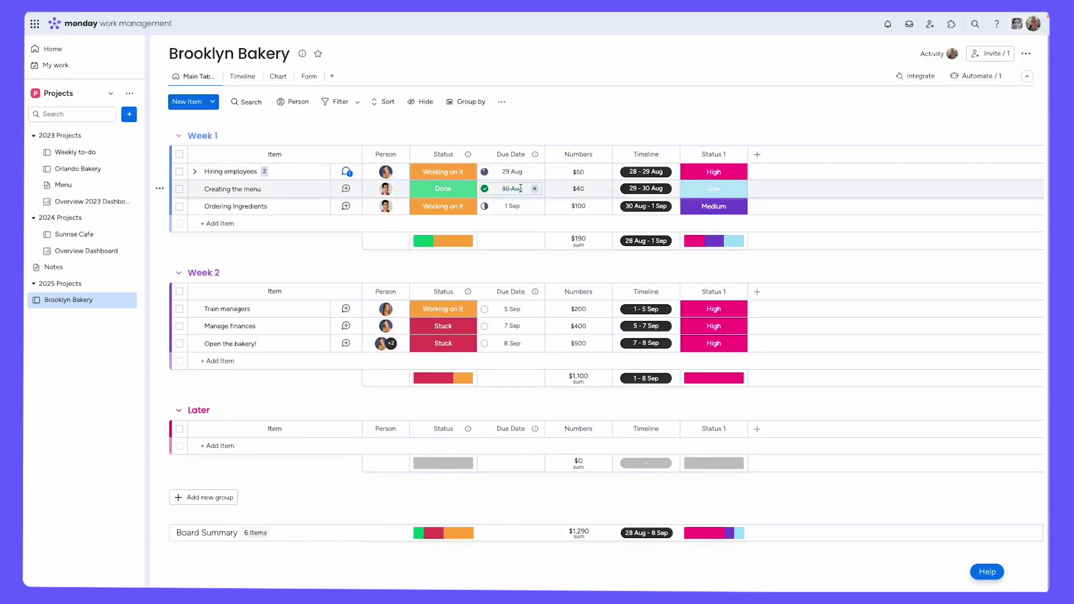
# - Set the Status of the Ordering Ingredients item to Stuck
pyautogui.click(448, 210)
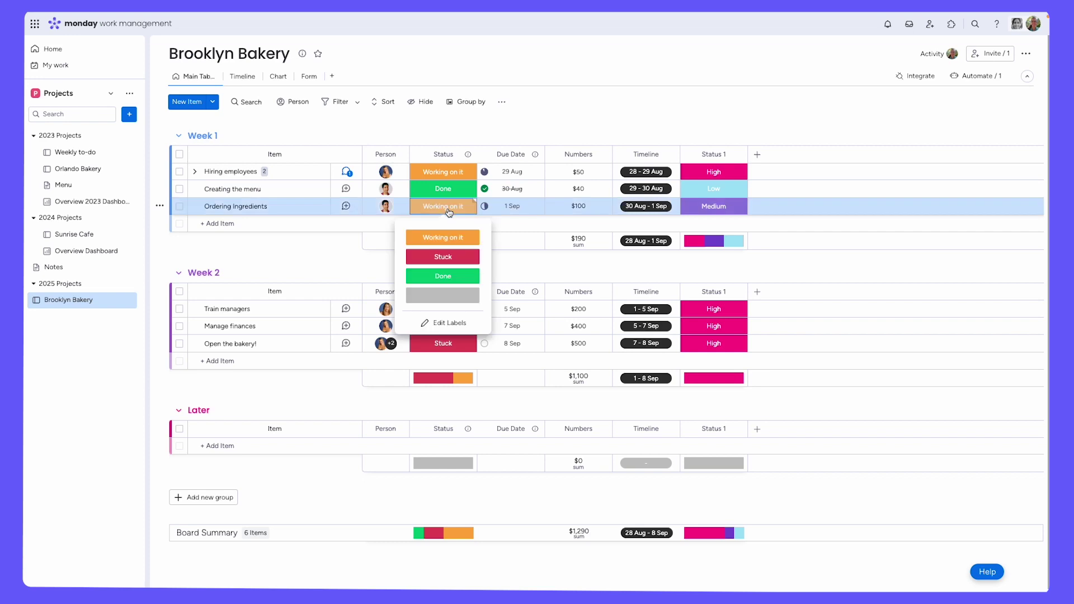
pyautogui.click(463, 259)
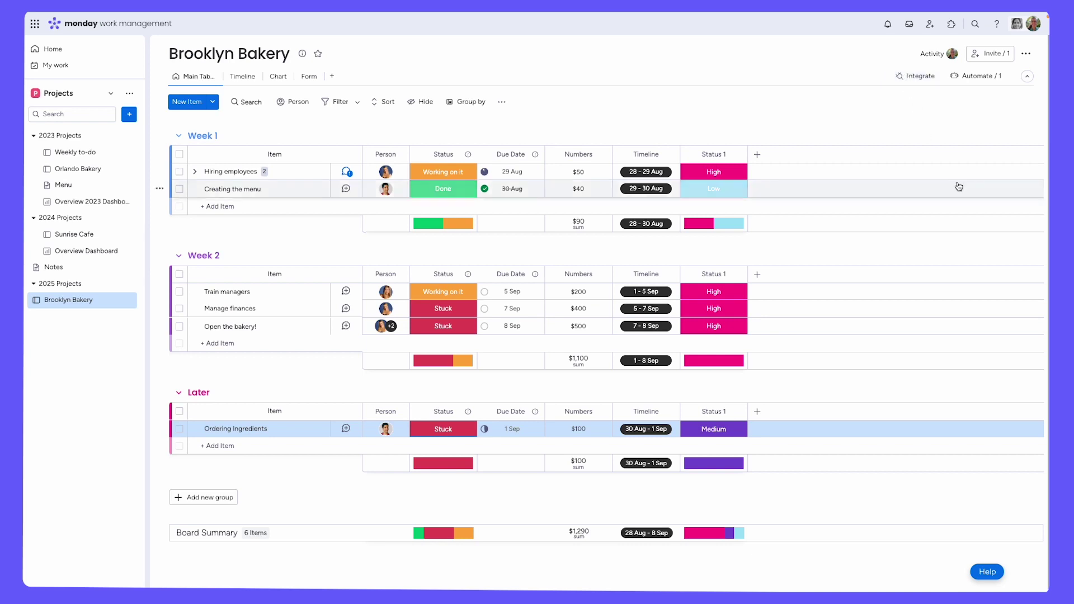
# - Look over the apps offered in the board's Integrations Center and close it
pyautogui.click(917, 76)
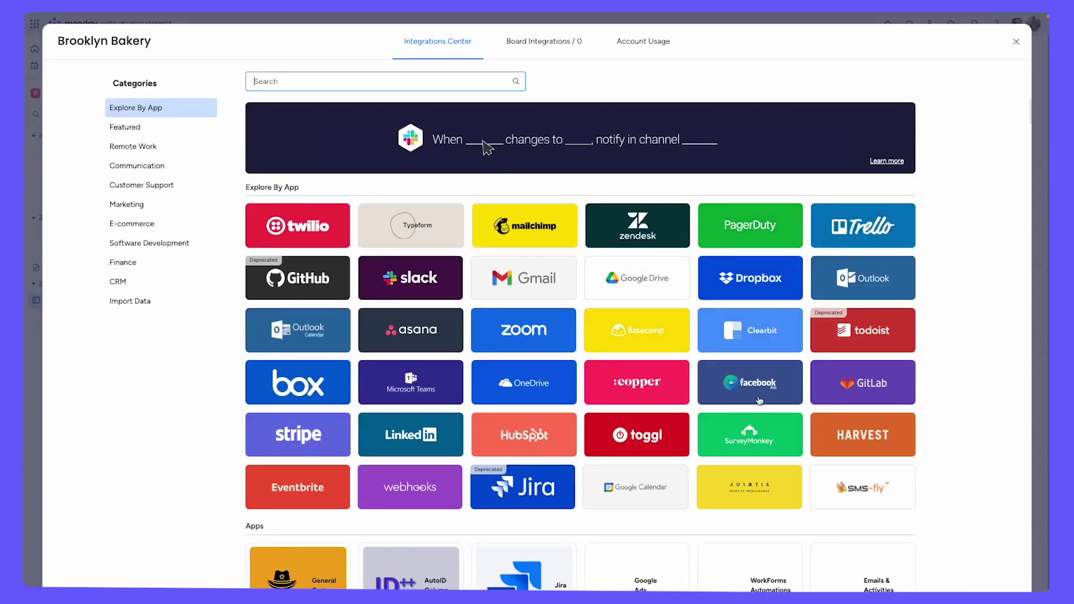
pyautogui.click(1020, 47)
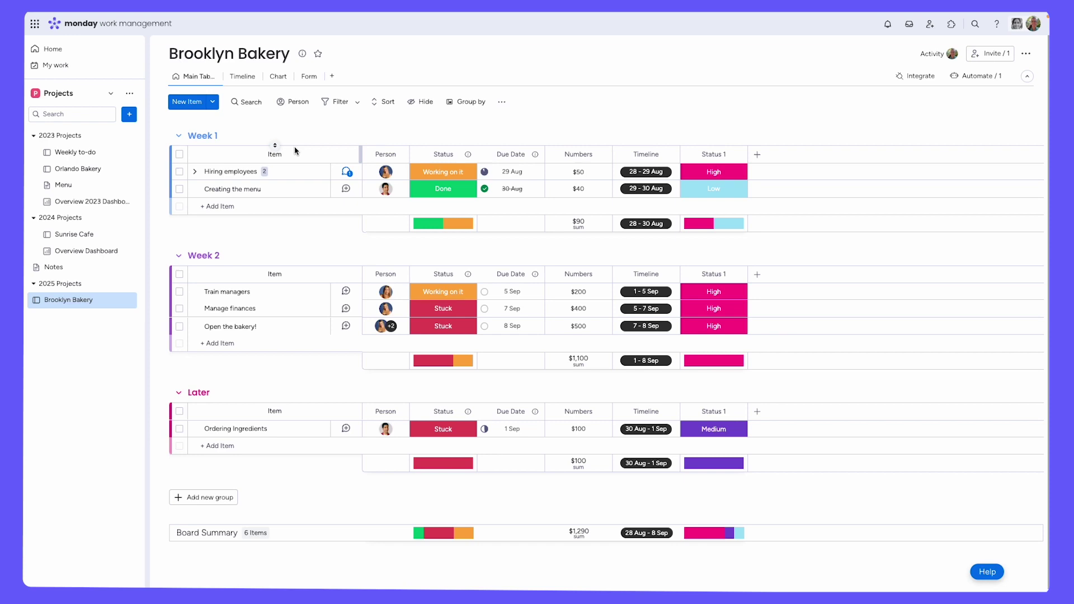
# - Search the board for "train" and clear the search
pyautogui.click(255, 108)
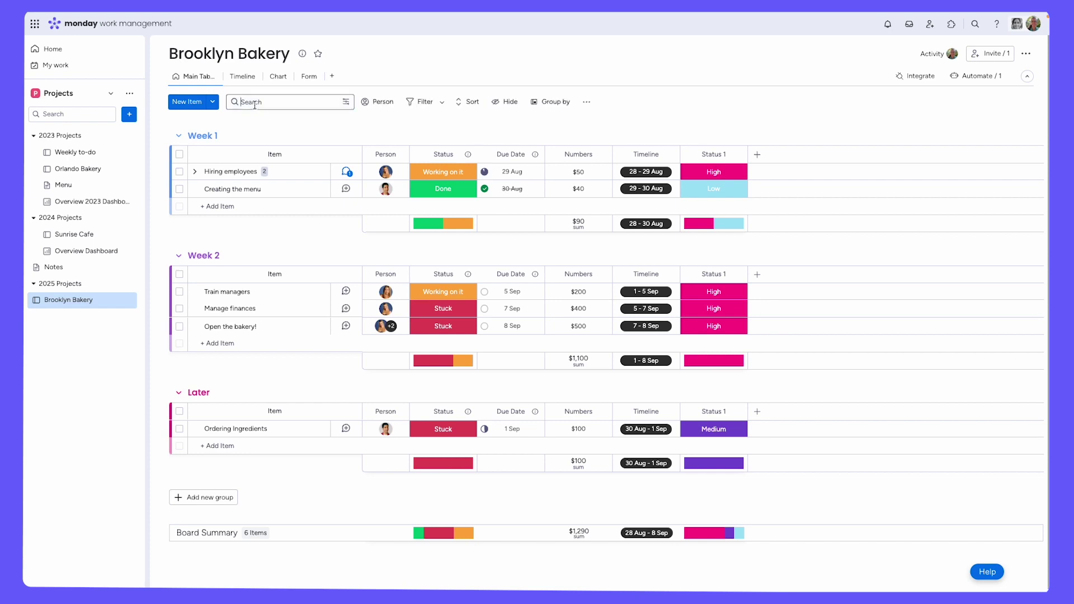
pyautogui.write('train')
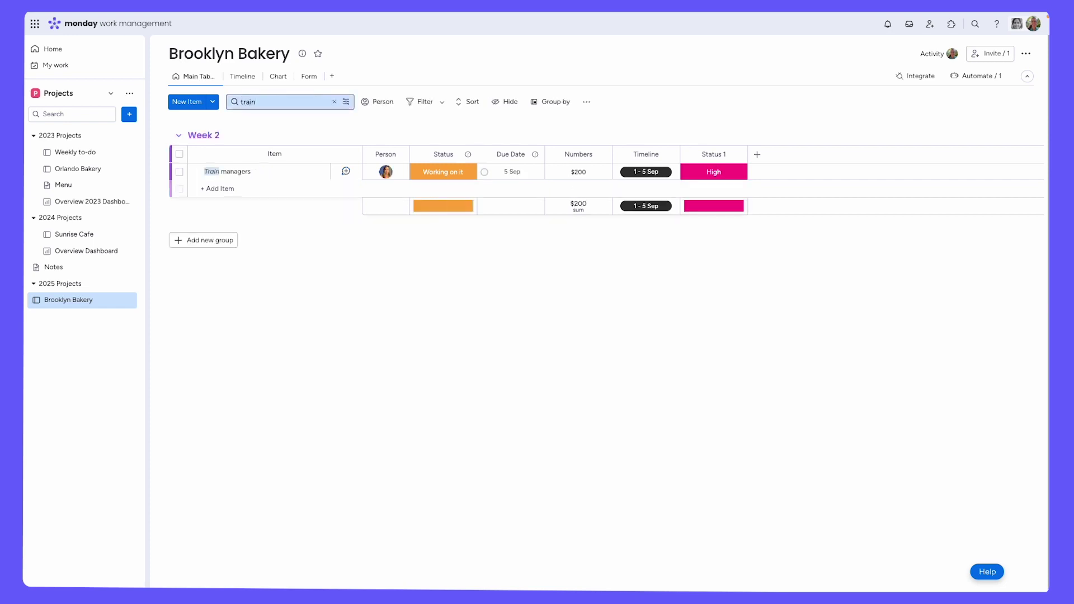
pyautogui.press('BackSpace')
pyautogui.press('BackSpace')
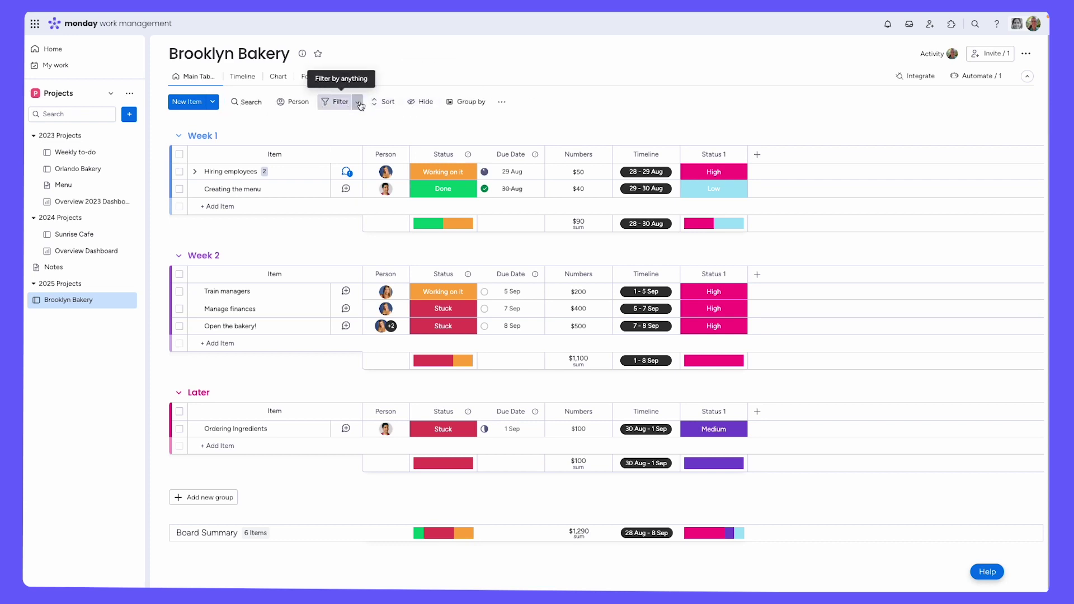
# - Filter the Main Table with an advanced filter where Status is Working on it
pyautogui.click(358, 103)
pyautogui.click(432, 156)
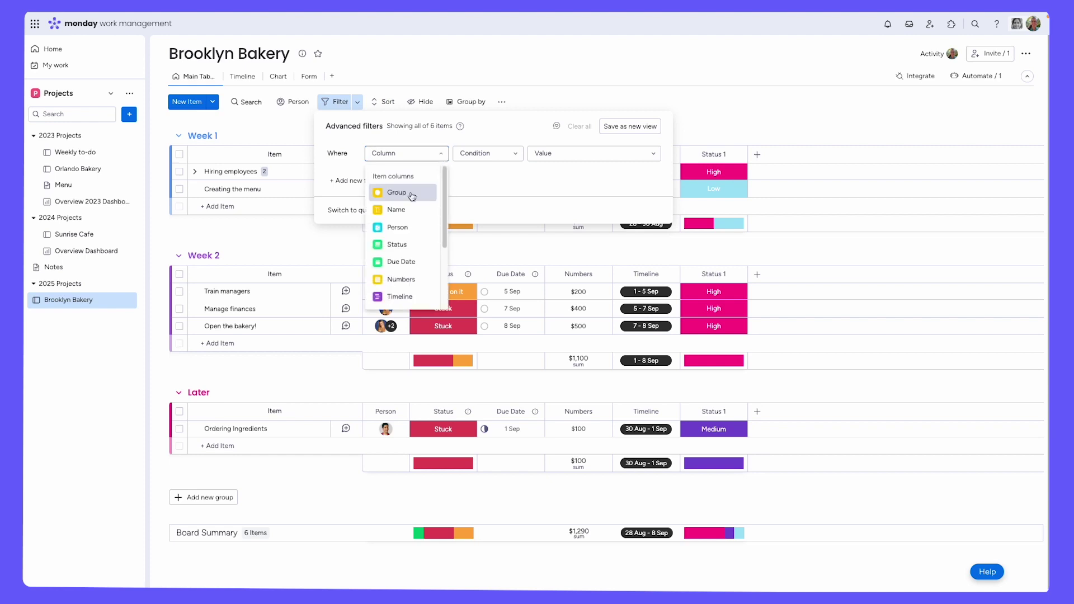
pyautogui.click(412, 245)
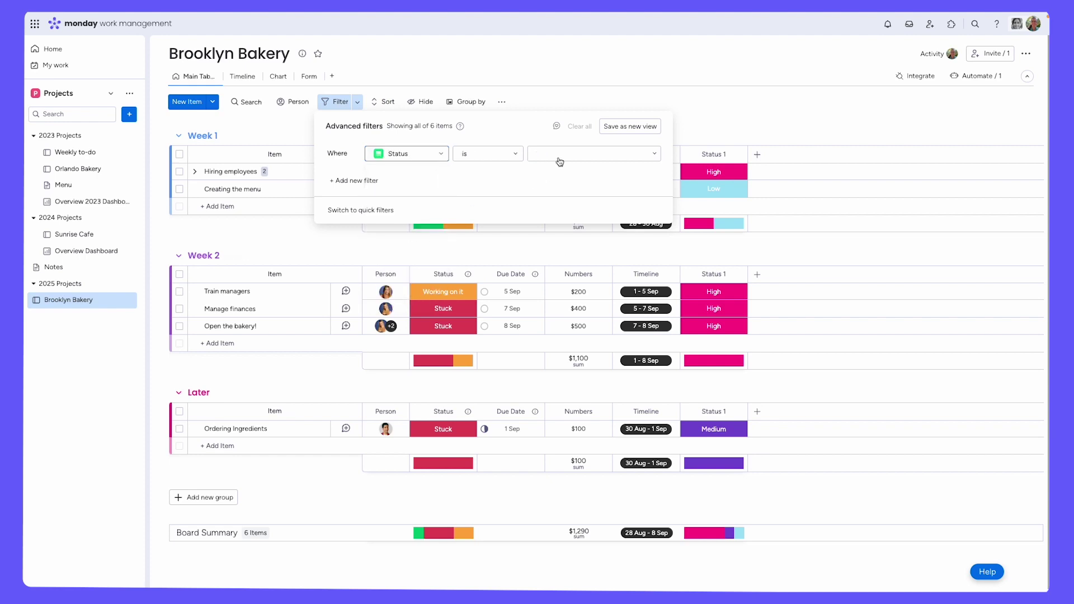
pyautogui.click(559, 162)
pyautogui.click(565, 189)
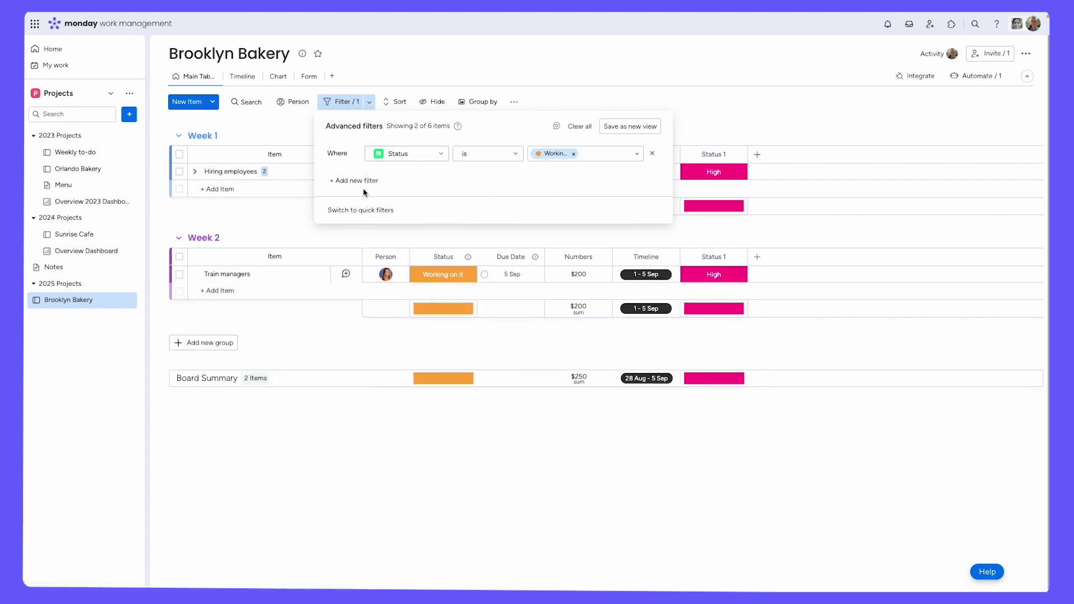
# - Add a second filter condition where Person is the teammate assigned to Train managers
pyautogui.click(357, 180)
pyautogui.click(434, 172)
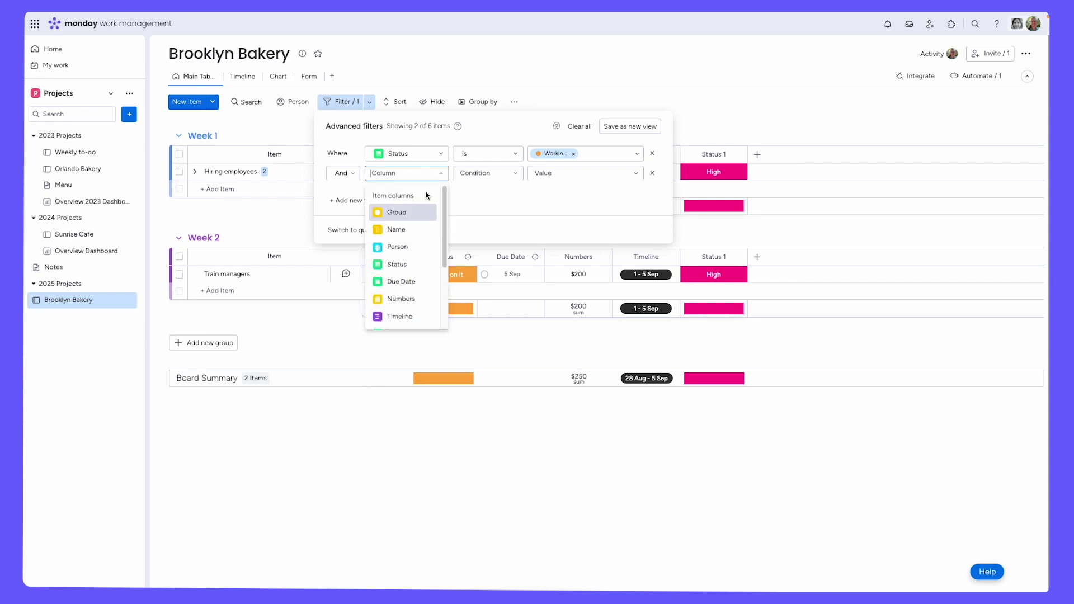
pyautogui.click(413, 248)
pyautogui.click(555, 173)
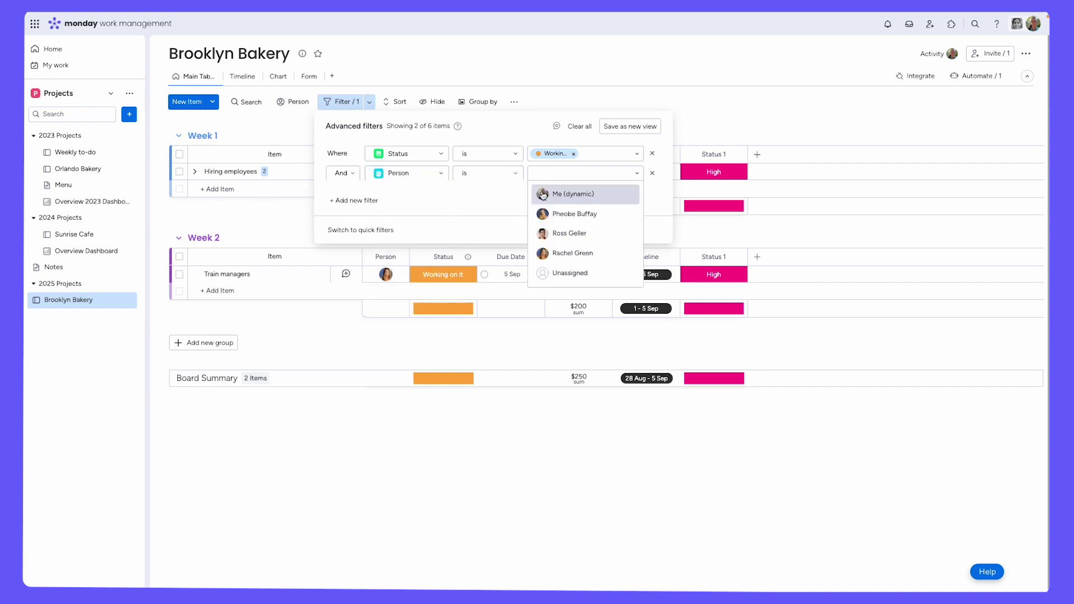
pyautogui.click(565, 253)
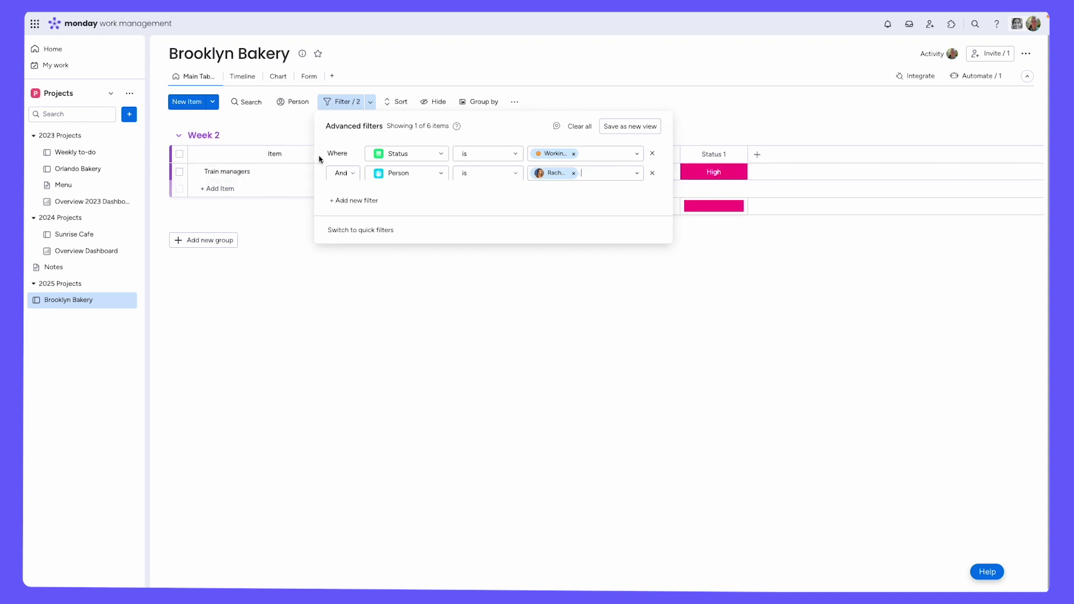
# - Save the filtered table as a new view named as that teammate's to-do, and return to the Main Table
pyautogui.click(641, 128)
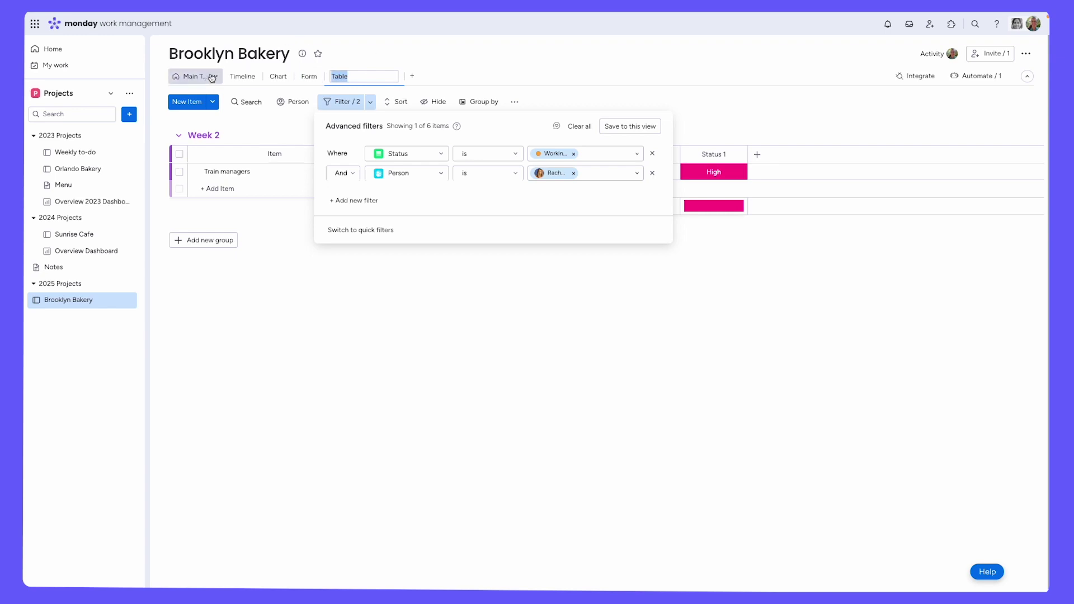
pyautogui.write("Rachel's to -do")
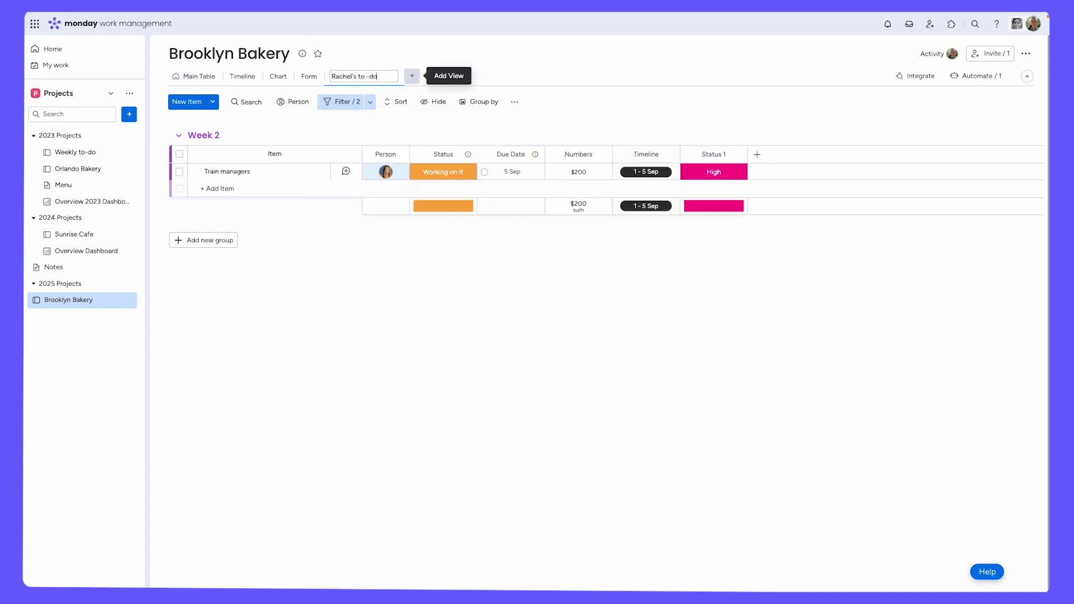
pyautogui.press('Return')
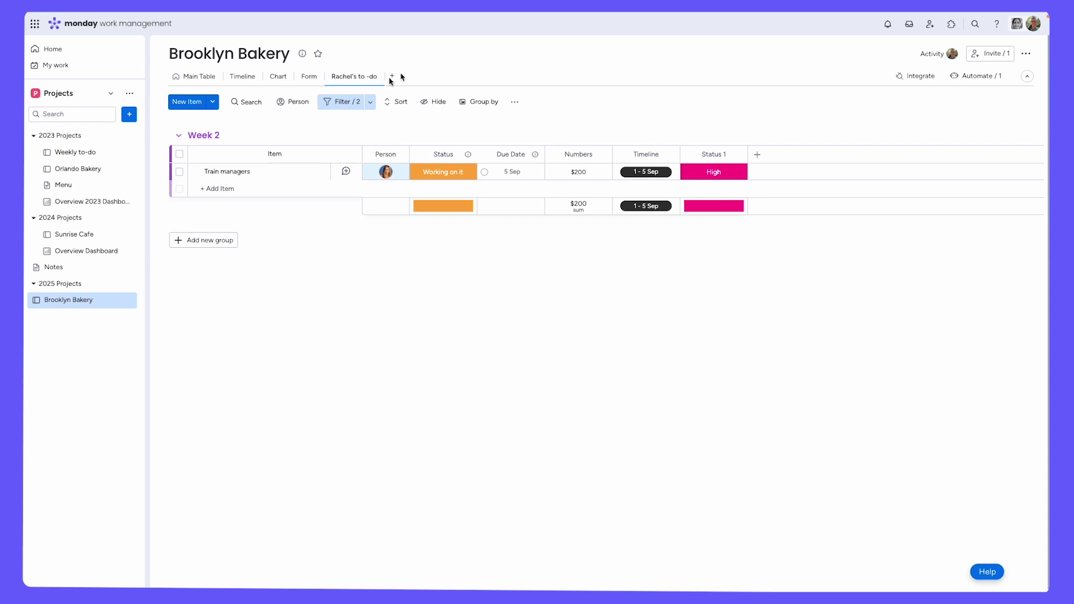
pyautogui.click(190, 75)
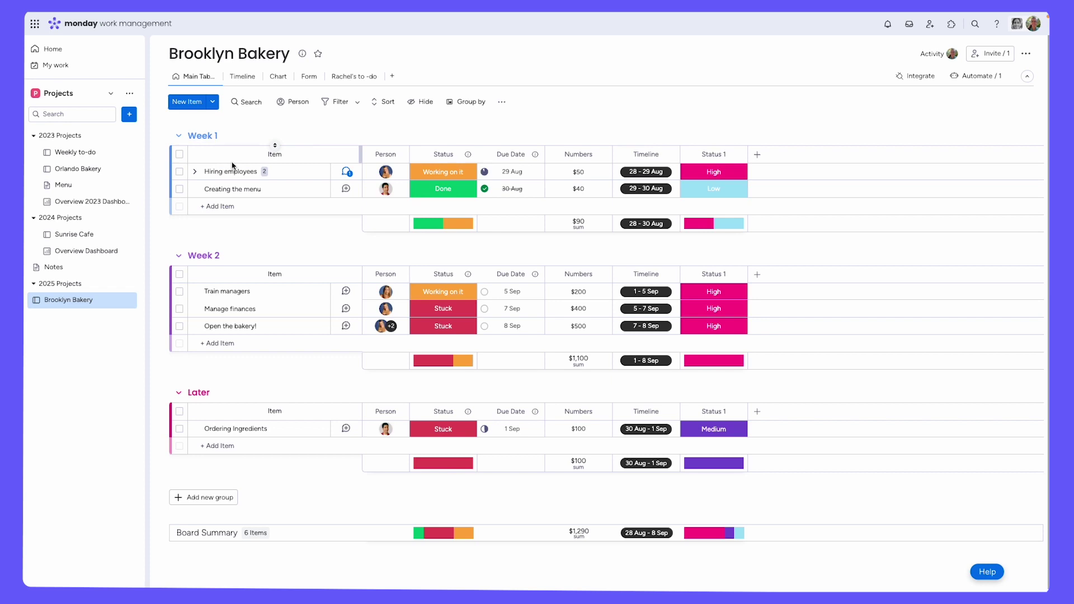
# - Move the Numbers column ahead of Due Date, and move the Hiring employees item into Week 2 below Train managers
pyautogui.moveTo(324, 177)
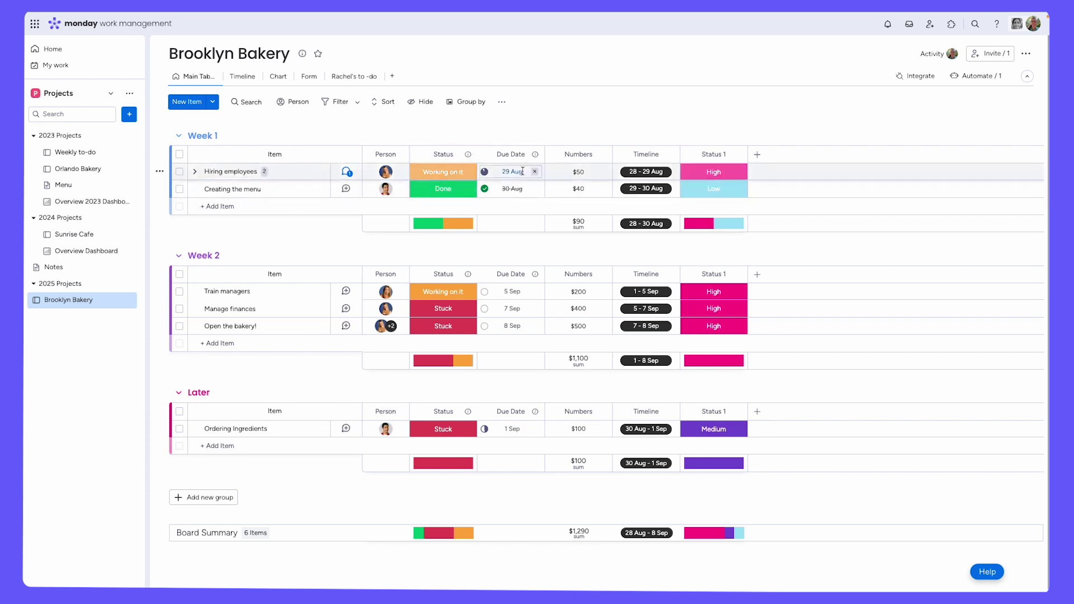
pyautogui.moveTo(559, 158); pyautogui.dragTo(504, 161)
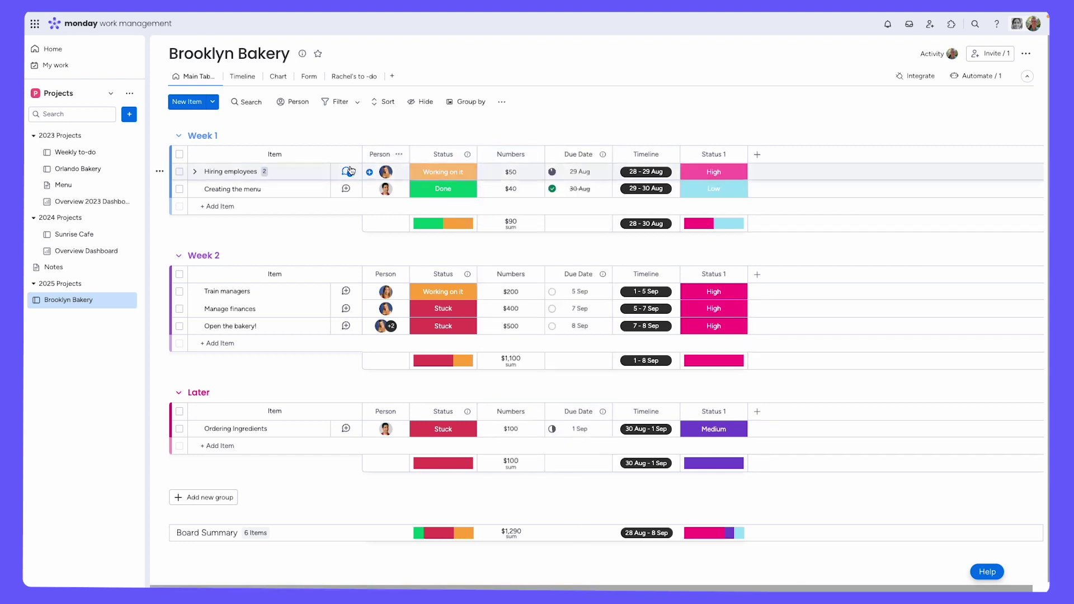
pyautogui.moveTo(168, 171); pyautogui.dragTo(171, 291)
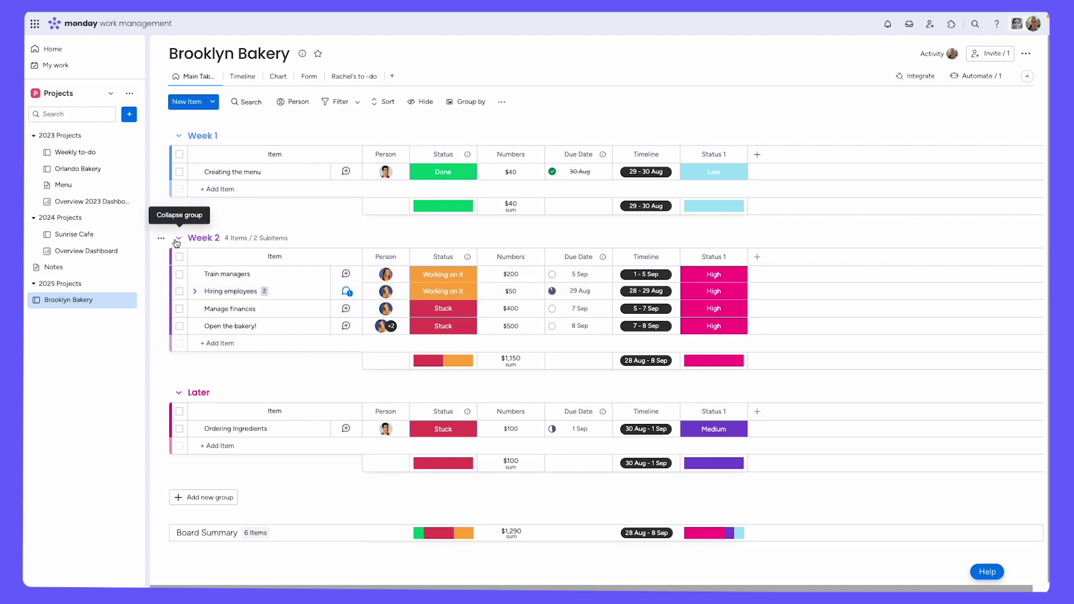
# - Move the Week 2 group above Week 1, and move Week 1 back to the top of the board
pyautogui.moveTo(173, 237); pyautogui.dragTo(161, 138)
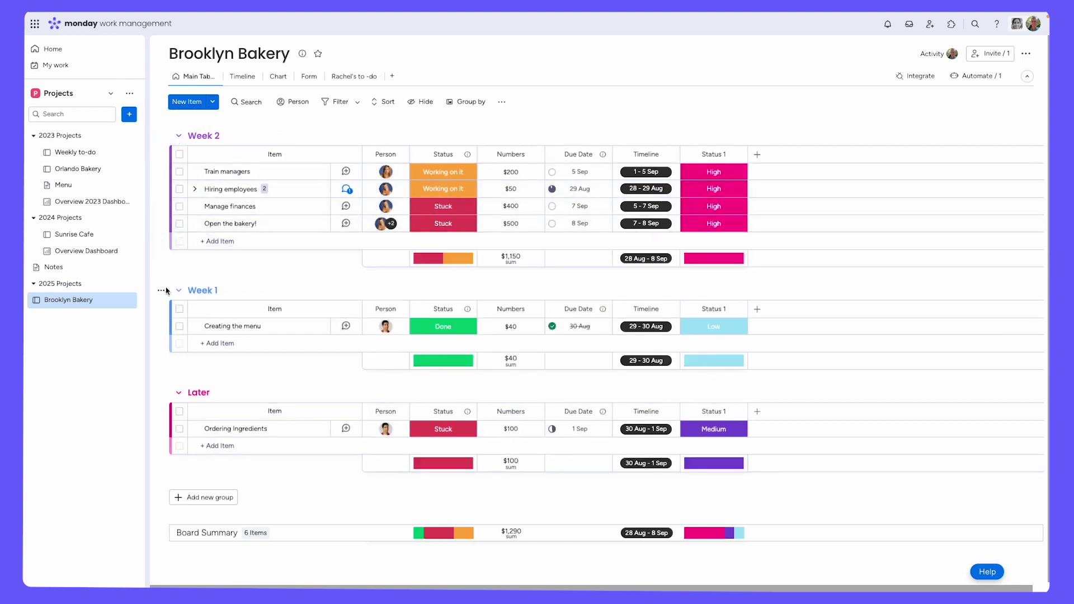
pyautogui.moveTo(163, 291); pyautogui.dragTo(169, 136)
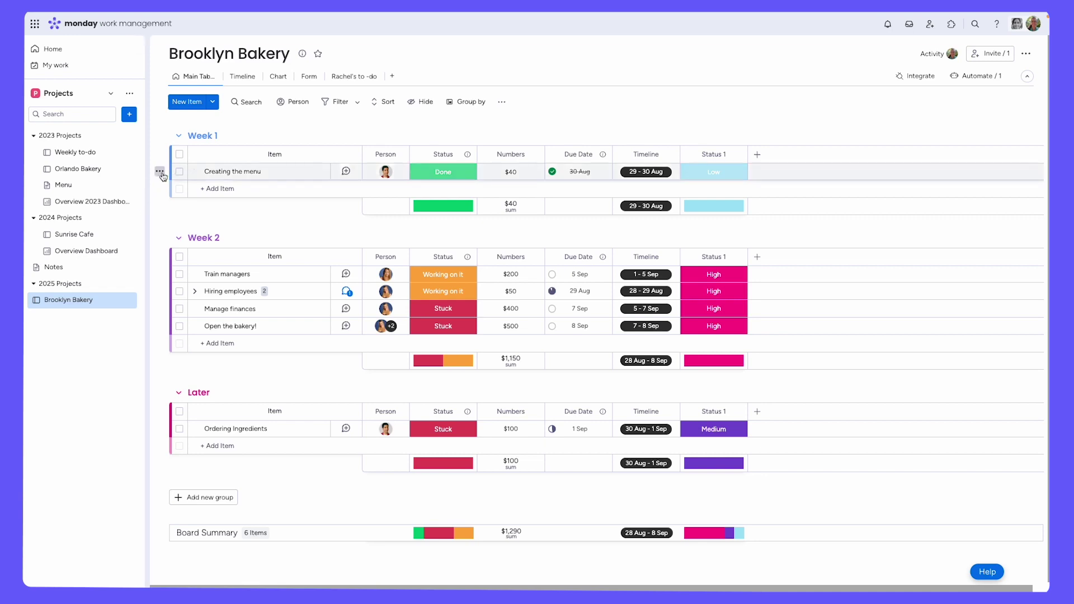
# - Archive the Creating the menu item in the Week 1 group
pyautogui.click(160, 173)
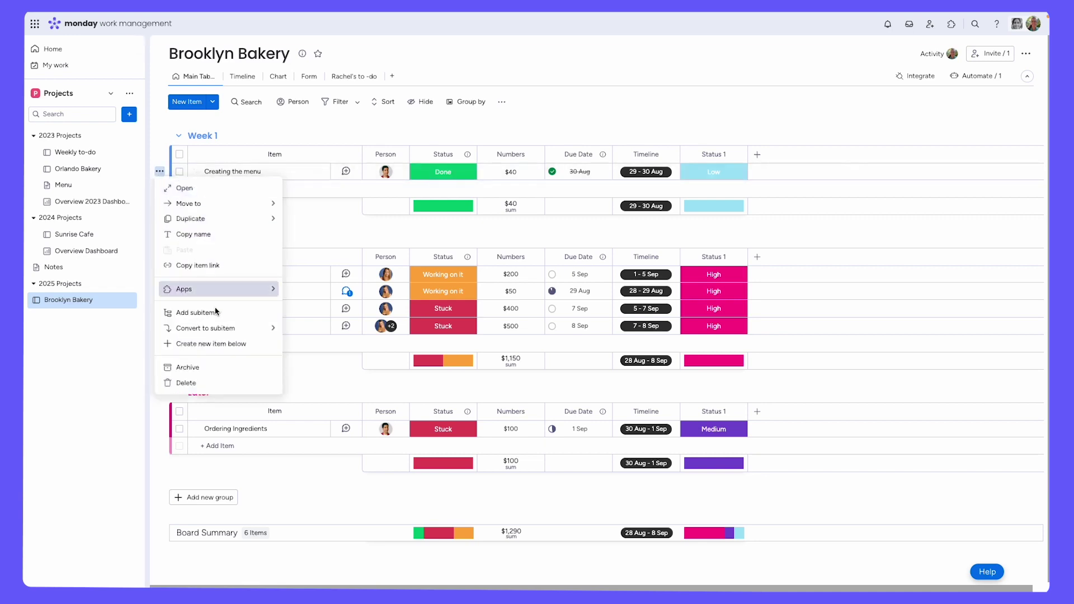
pyautogui.click(250, 368)
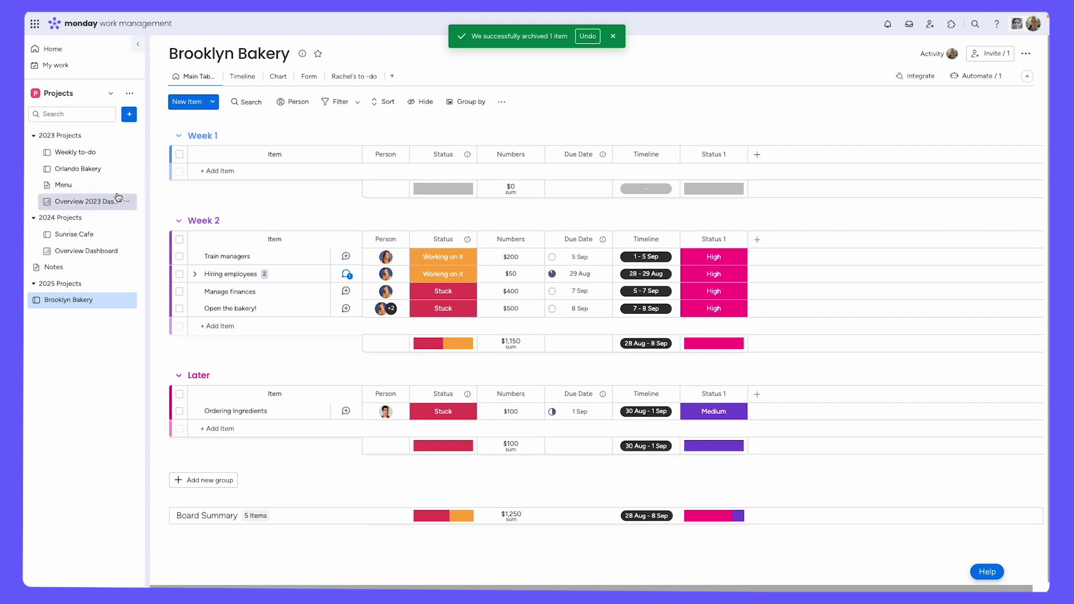
# - View the options for creating a new dashboard in the Projects workspace, and leave without creating one
pyautogui.click(131, 118)
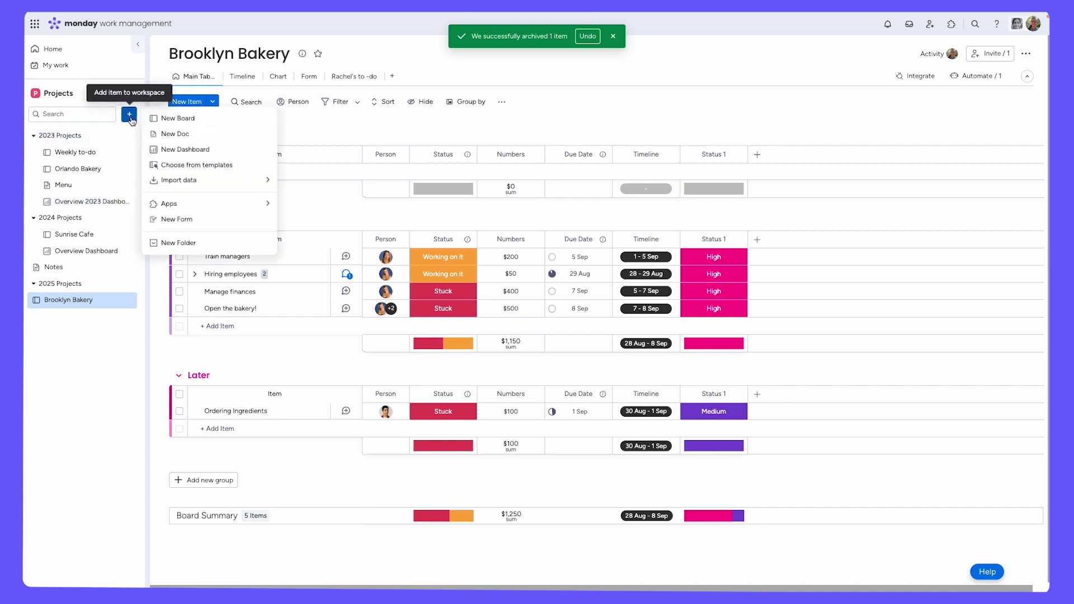
pyautogui.click(200, 150)
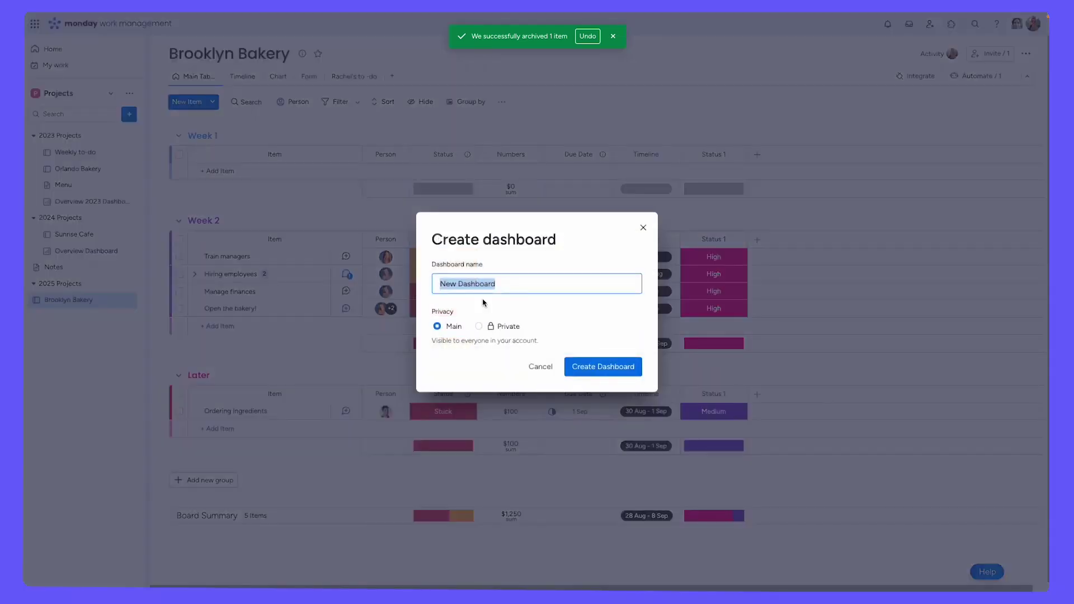
pyautogui.click(643, 229)
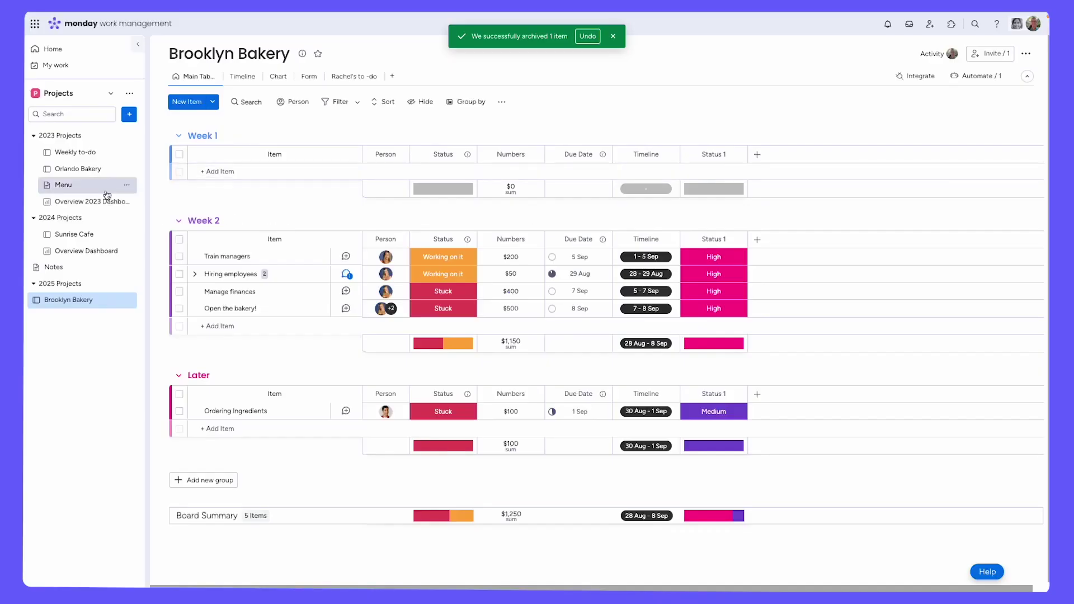
# - Open the Overview 2023 Dashboard and review which boards are connected to it
pyautogui.click(104, 209)
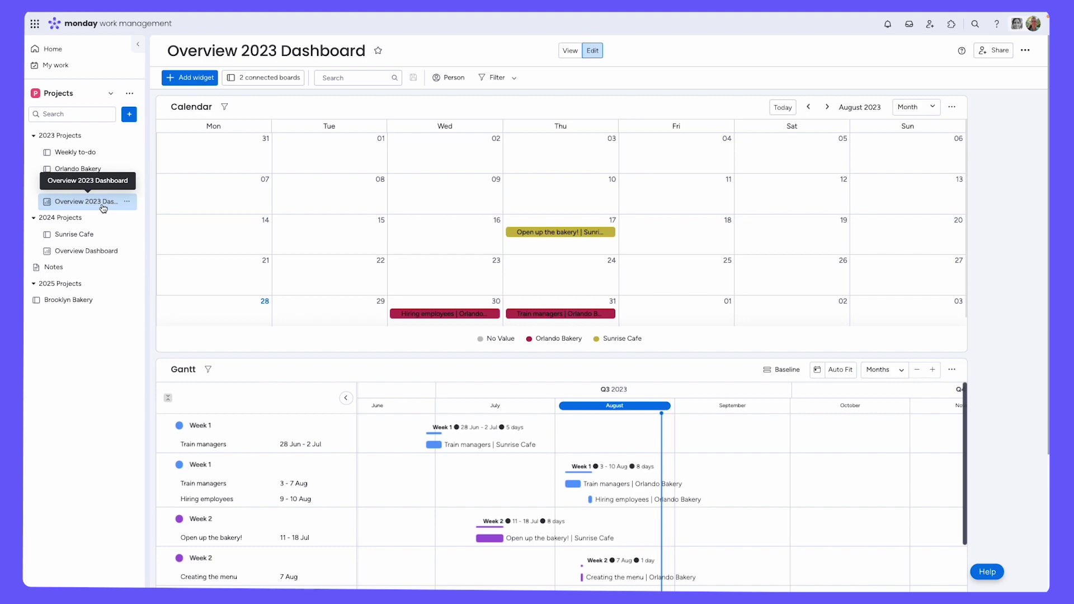
pyautogui.click(281, 79)
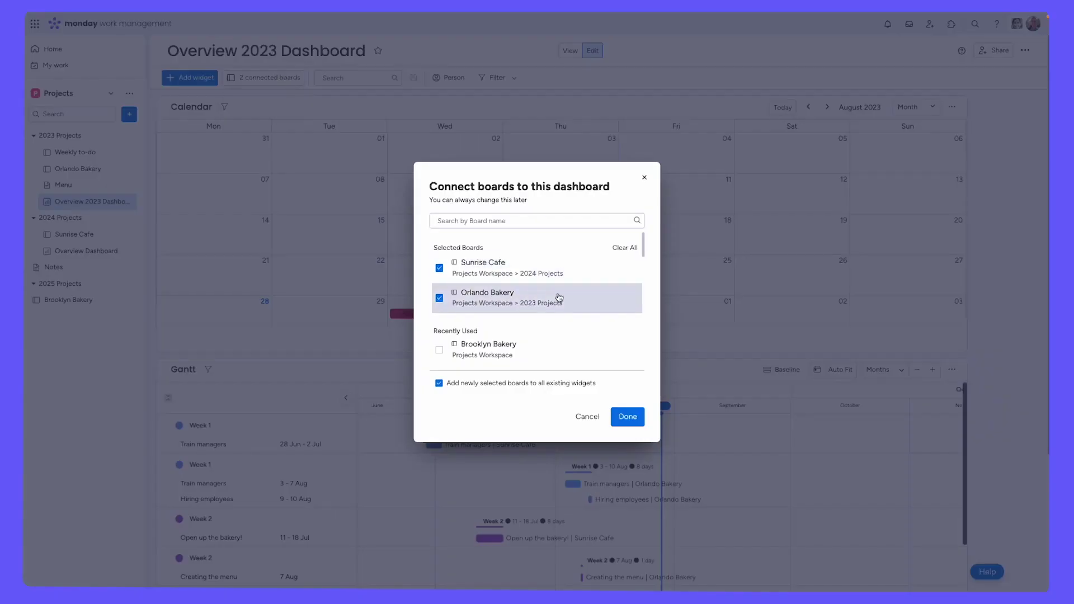
pyautogui.click(645, 177)
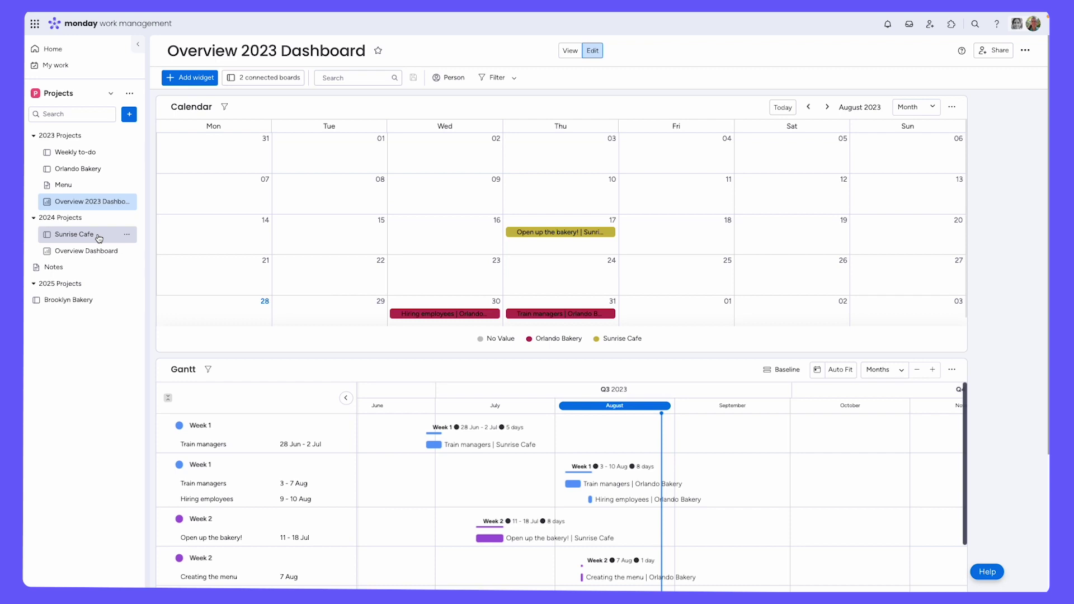
# - Return to the Brooklyn Bakery board and look through the list of available workspaces
pyautogui.click(98, 301)
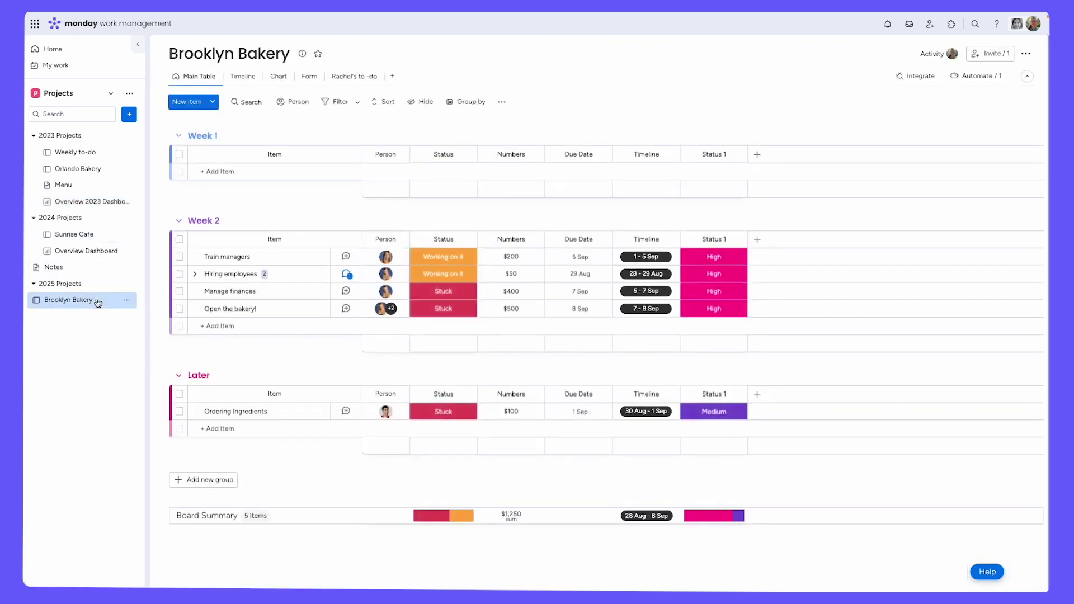
pyautogui.click(111, 94)
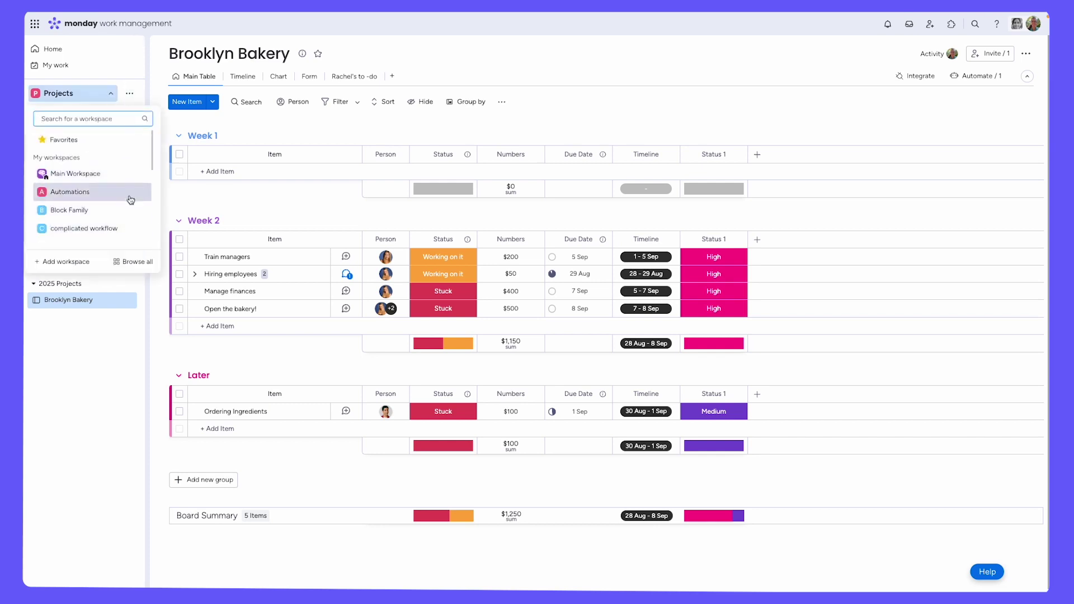
pyautogui.click(110, 95)
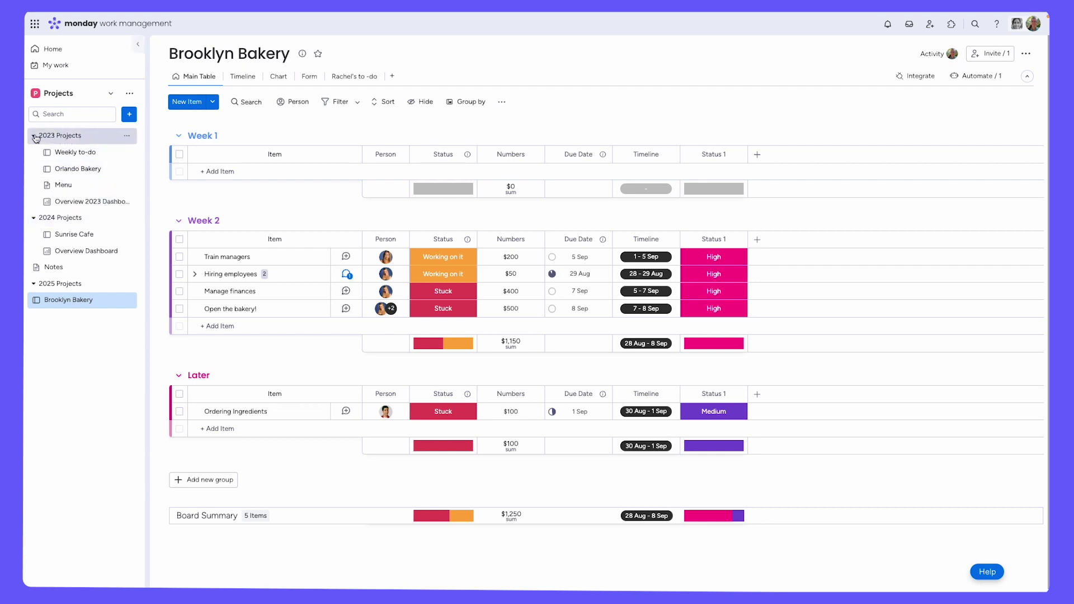
# - Create a new folder named "2026 projects" in the Projects workspace
pyautogui.click(129, 115)
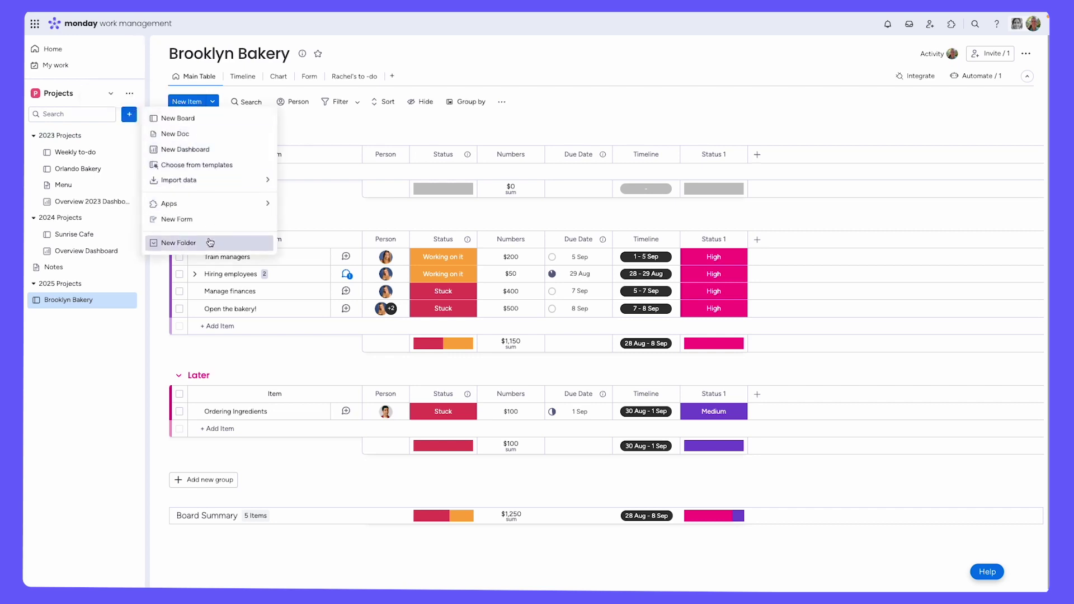
pyautogui.click(209, 243)
pyautogui.write('29')
pyautogui.press('BackSpace')
pyautogui.write('026 projects')
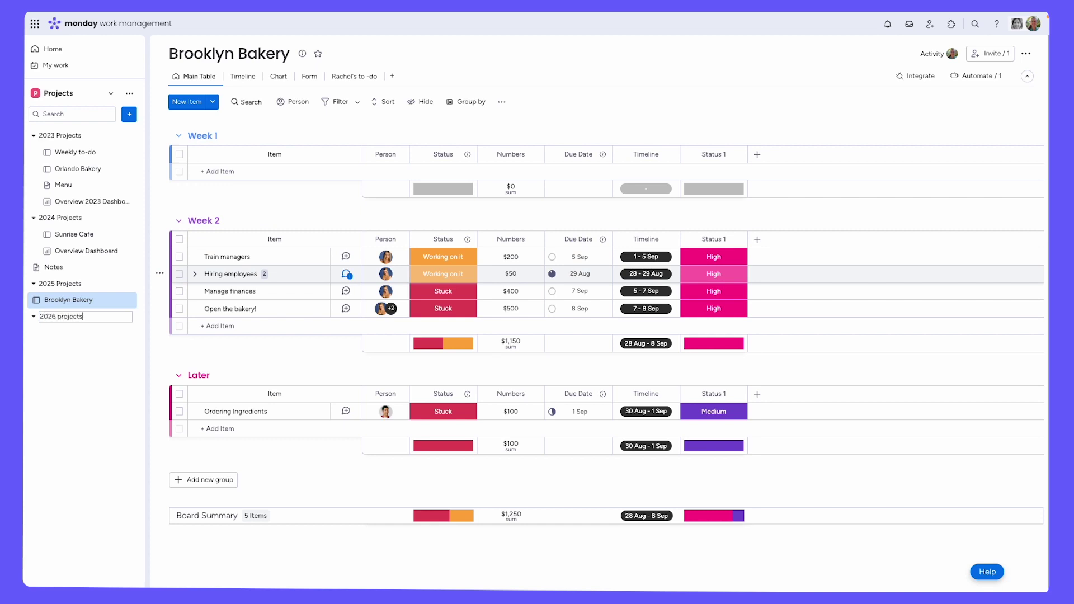
pyautogui.press('Return')
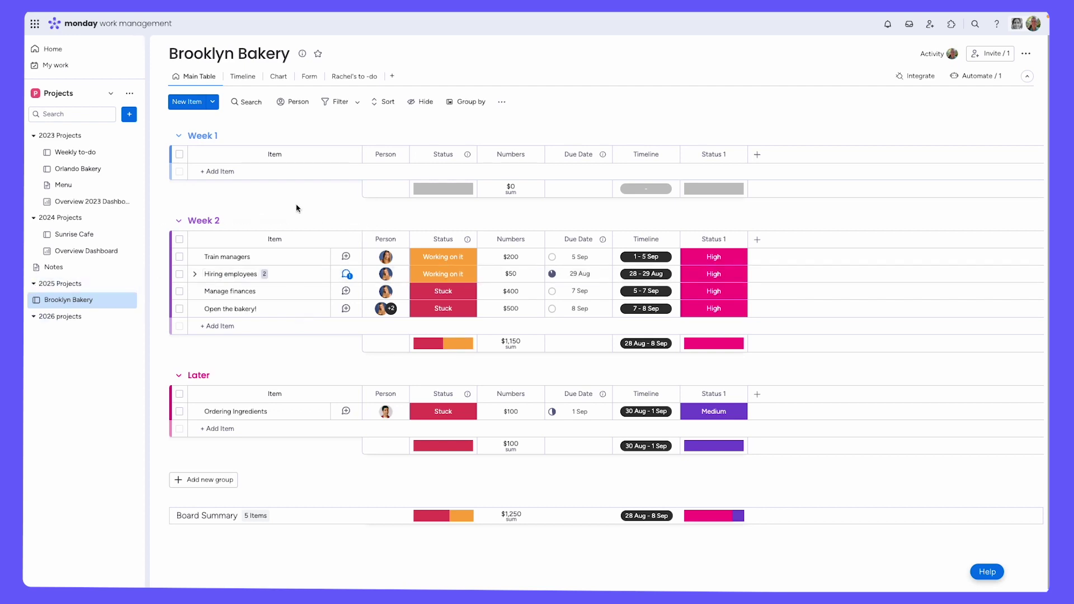
# - Move the Sunrise Cafe board and the 2025 Projects folder into the 2026 projects folder
pyautogui.moveTo(70, 235); pyautogui.dragTo(66, 326)
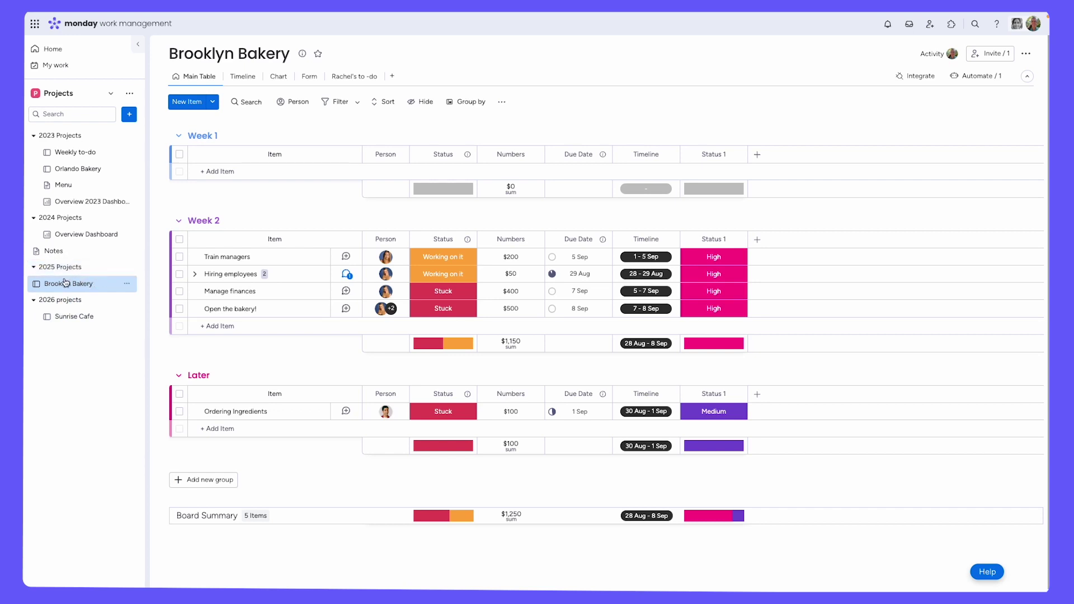
pyautogui.moveTo(50, 269); pyautogui.dragTo(54, 317)
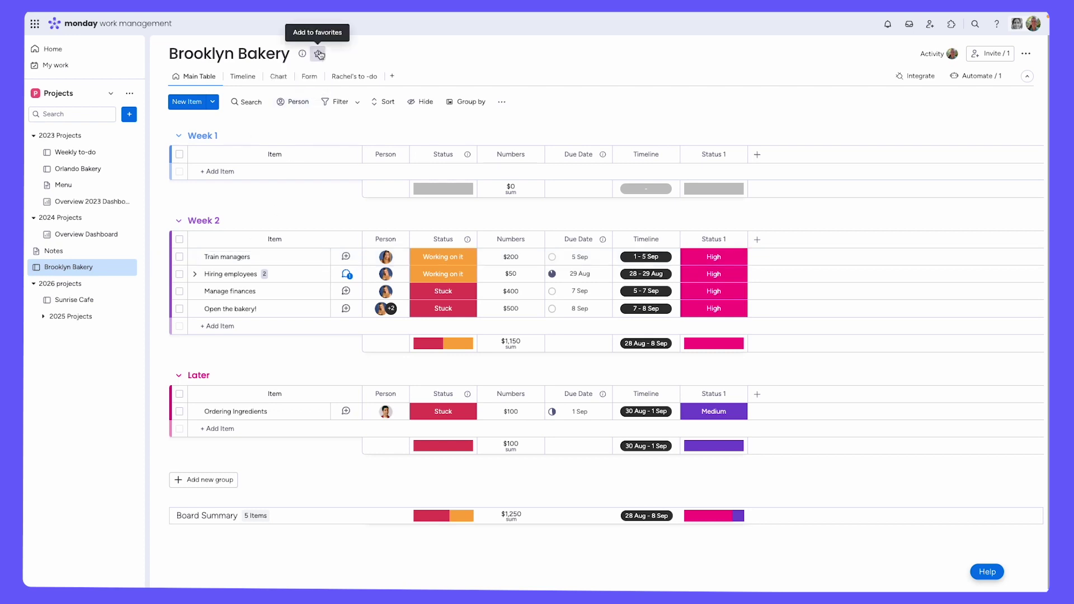
# - Add the Brooklyn Bakery board to favorites and switch from the Projects workspace to Favorites
pyautogui.click(319, 53)
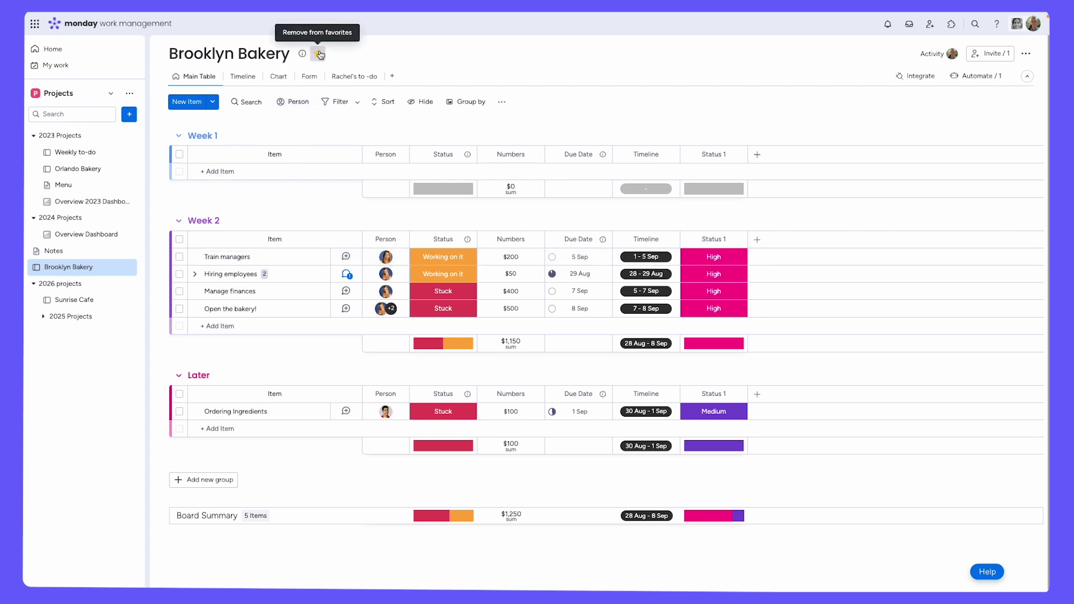
pyautogui.click(110, 95)
pyautogui.click(98, 146)
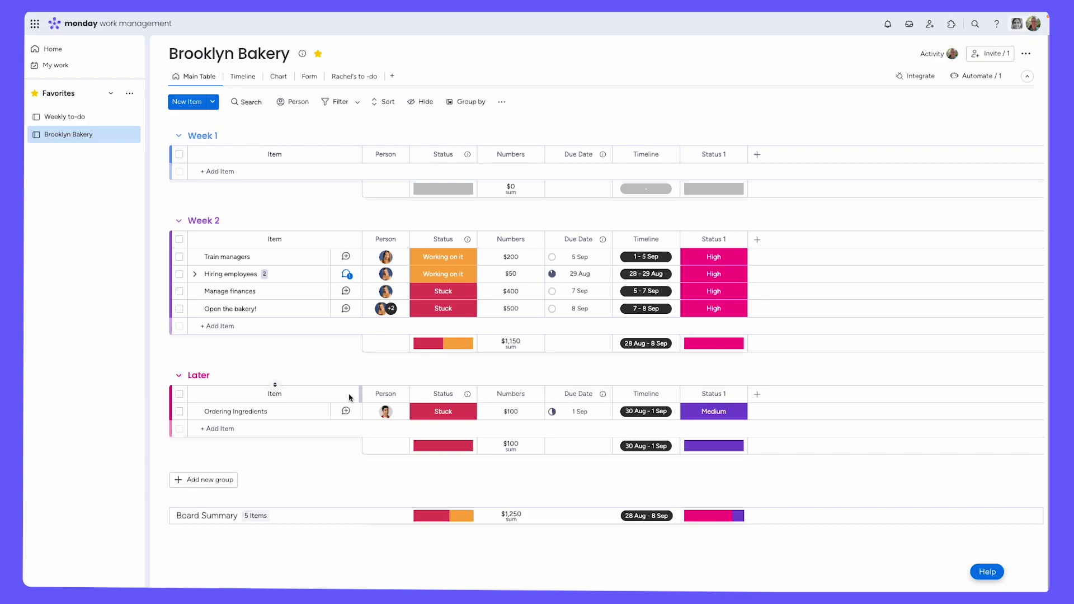
# - Use Quick Search to find "brooklyn" and open the Brooklyn Bakery board
pyautogui.press('super+b')
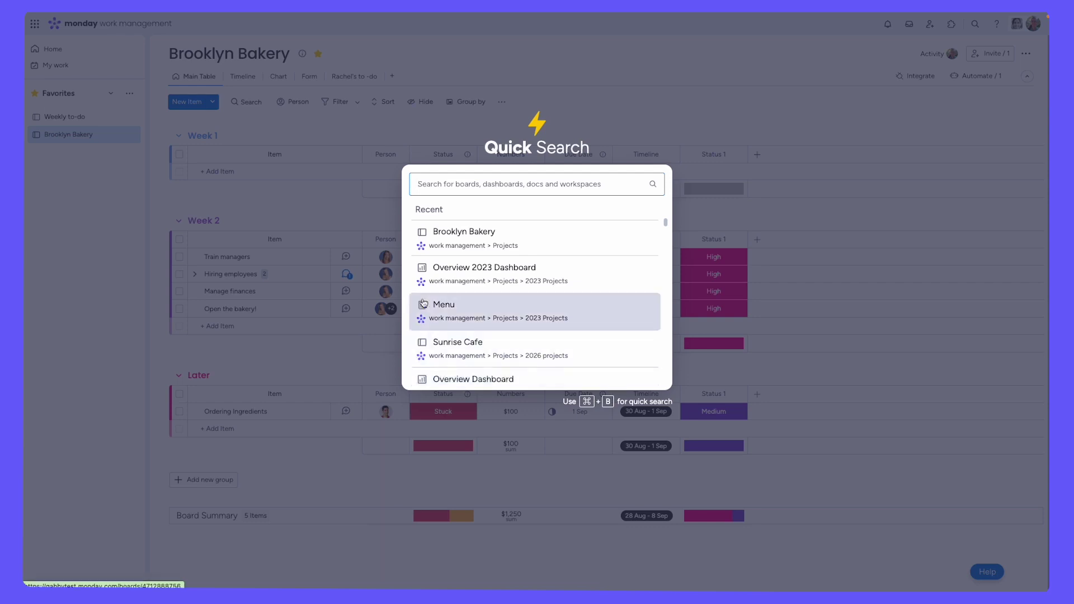
pyautogui.write('brooklyn')
pyautogui.press('Return')
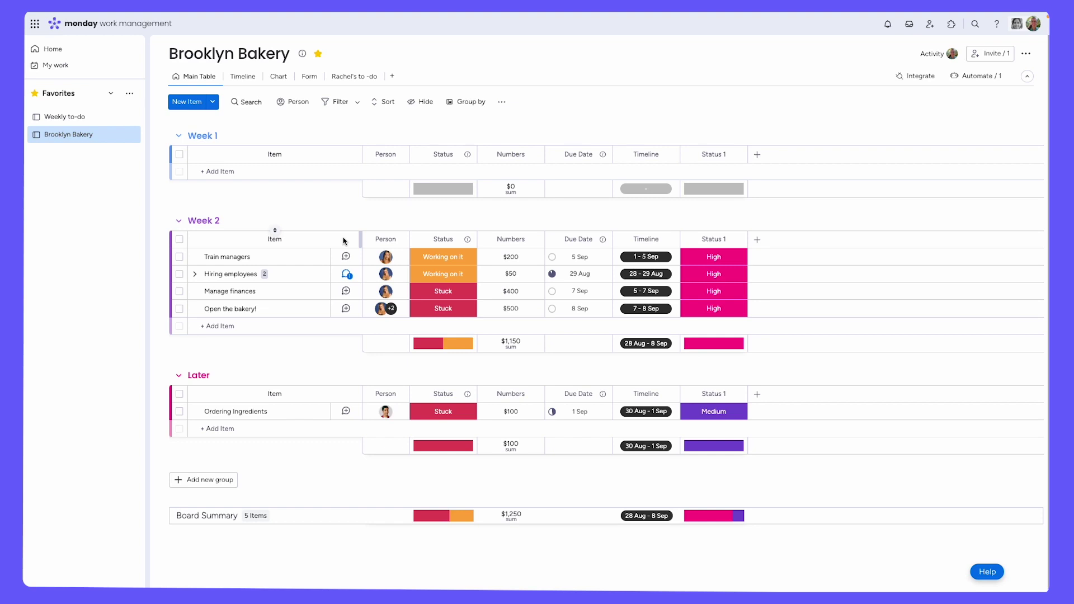
# - Open My Work and review its customization settings for people, boards, status columns and date columns
pyautogui.click(85, 68)
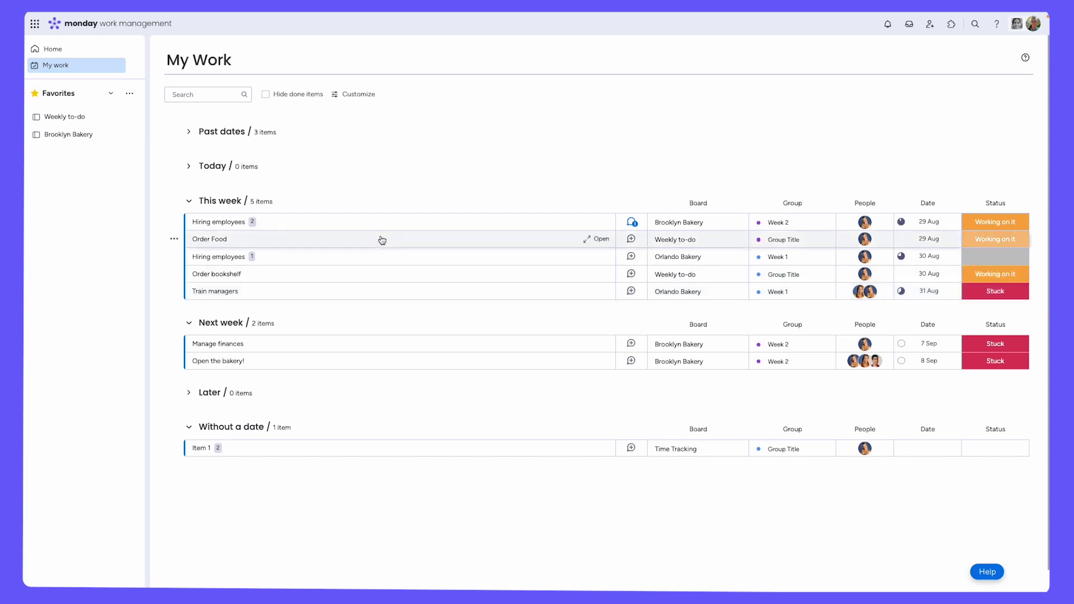
pyautogui.click(359, 94)
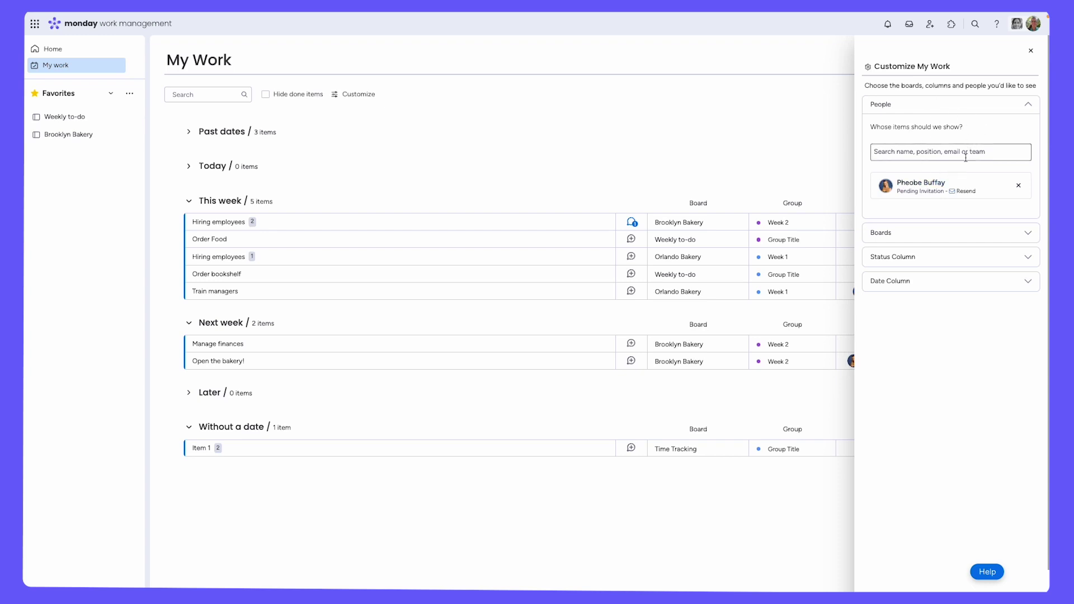
pyautogui.click(983, 232)
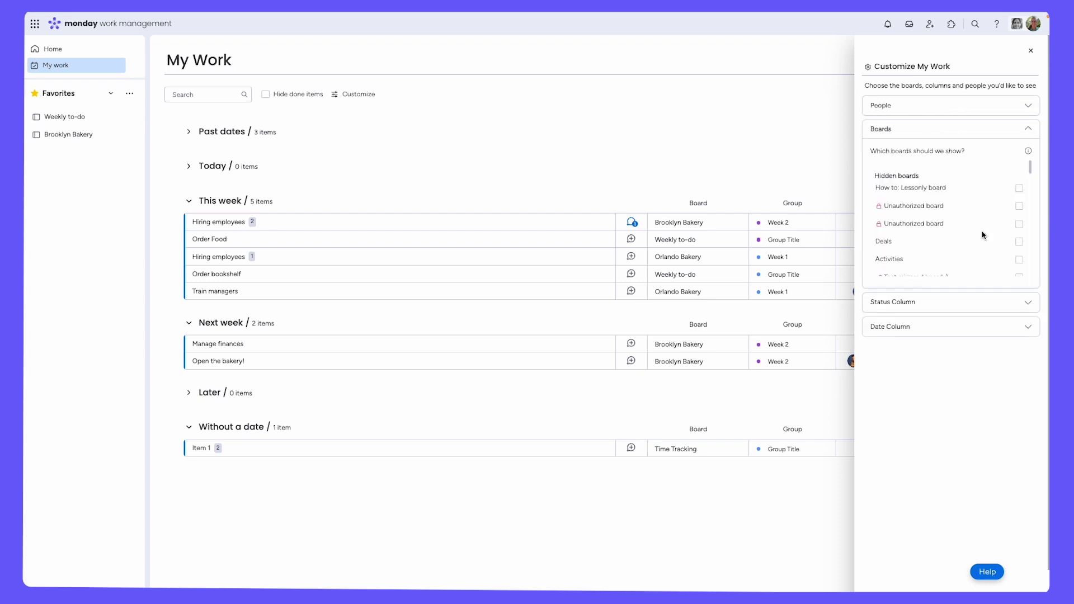
pyautogui.click(964, 304)
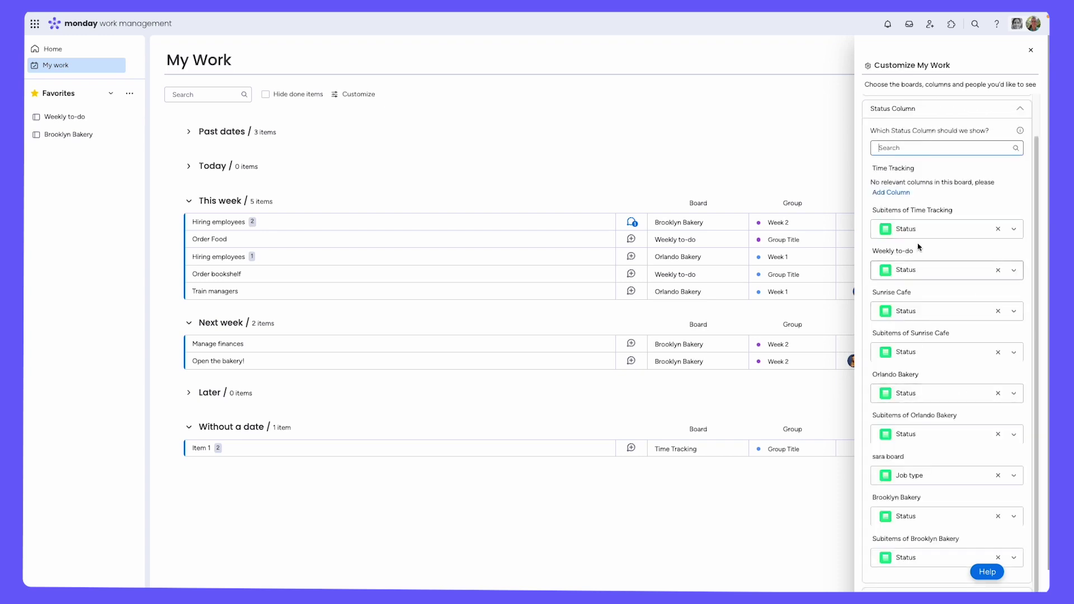
pyautogui.click(929, 110)
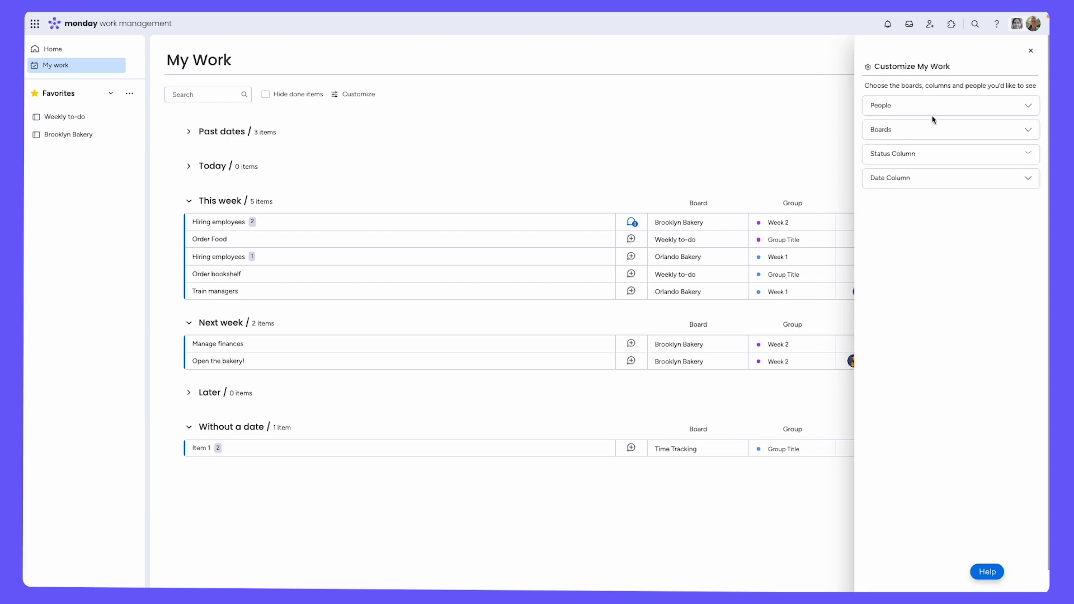
pyautogui.click(942, 184)
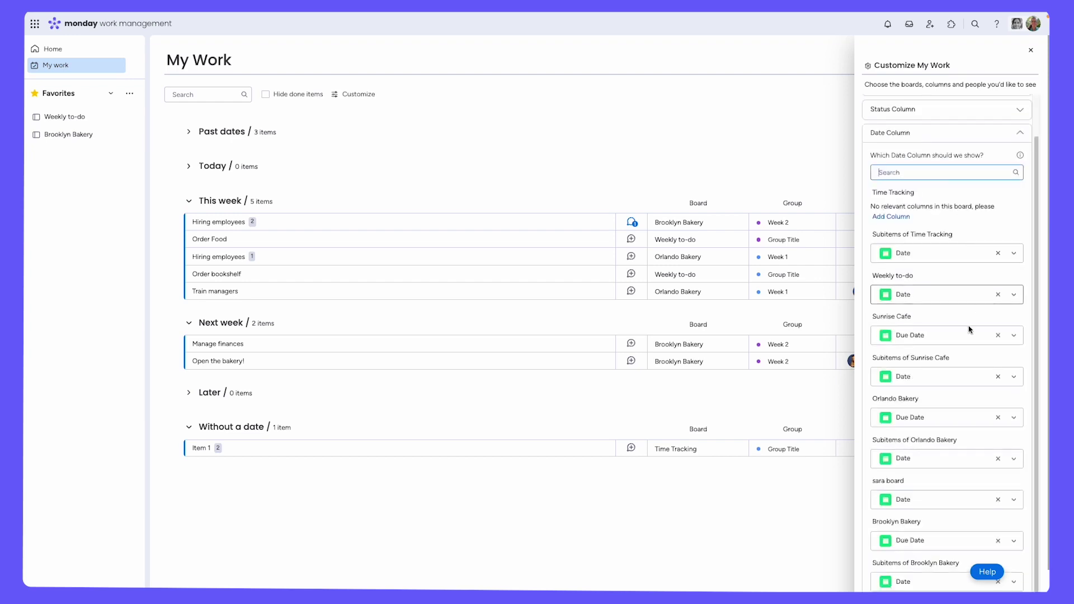
pyautogui.click(1031, 50)
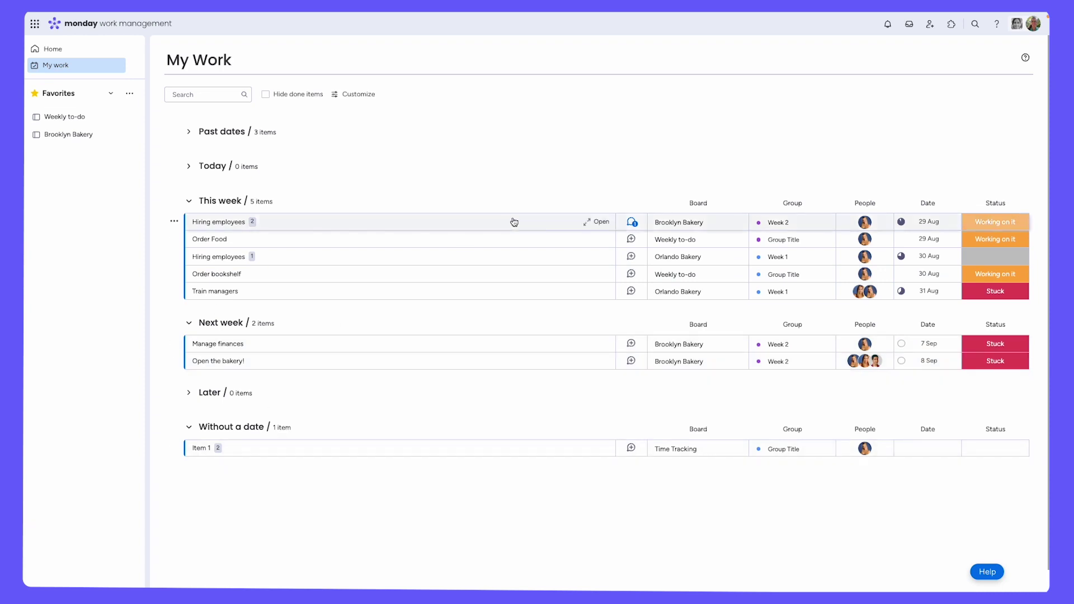
# - Open the personal profile, review the notification settings including those shown in monday, and close the profile
pyautogui.click(1032, 25)
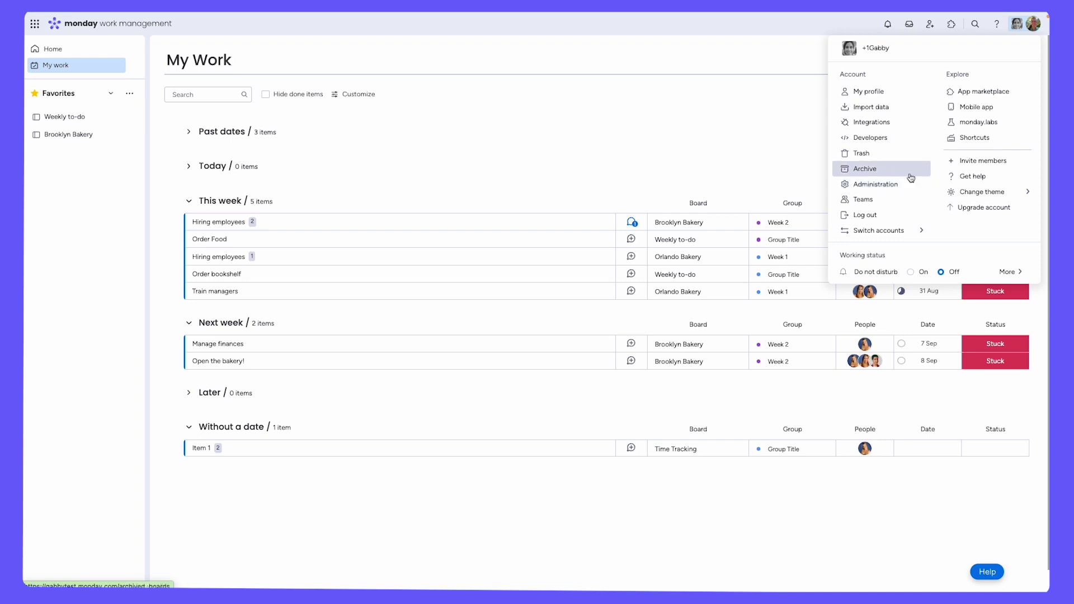
pyautogui.click(909, 97)
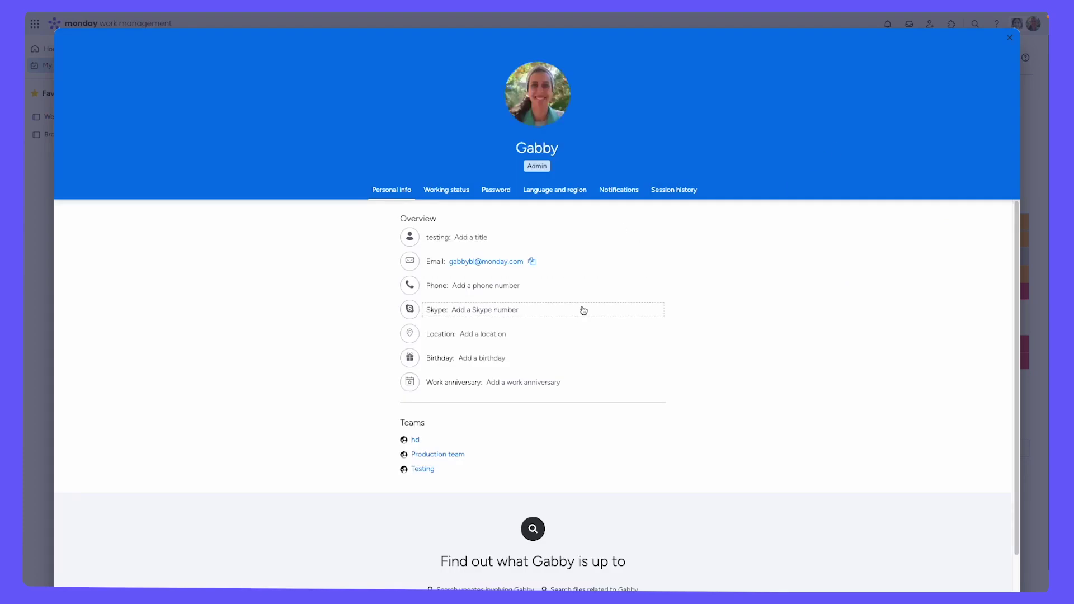
pyautogui.click(621, 196)
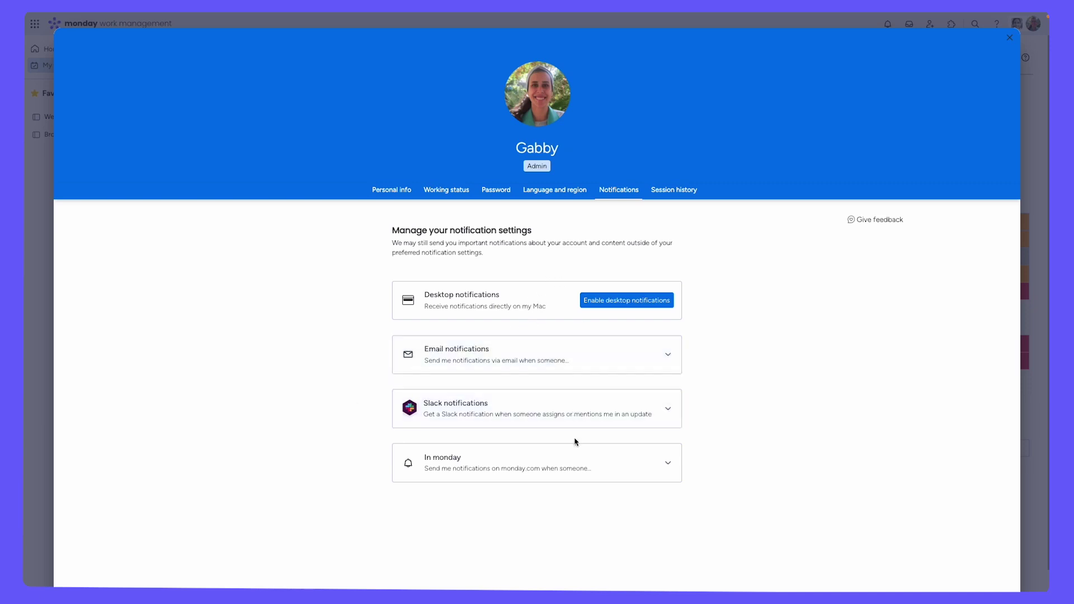
pyautogui.click(582, 463)
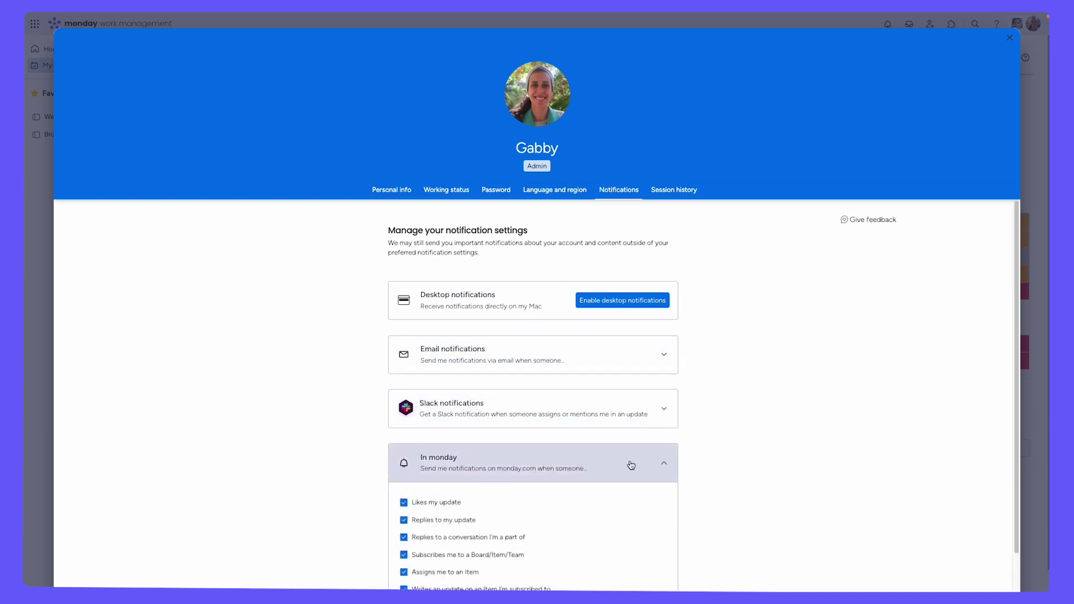
pyautogui.click(631, 466)
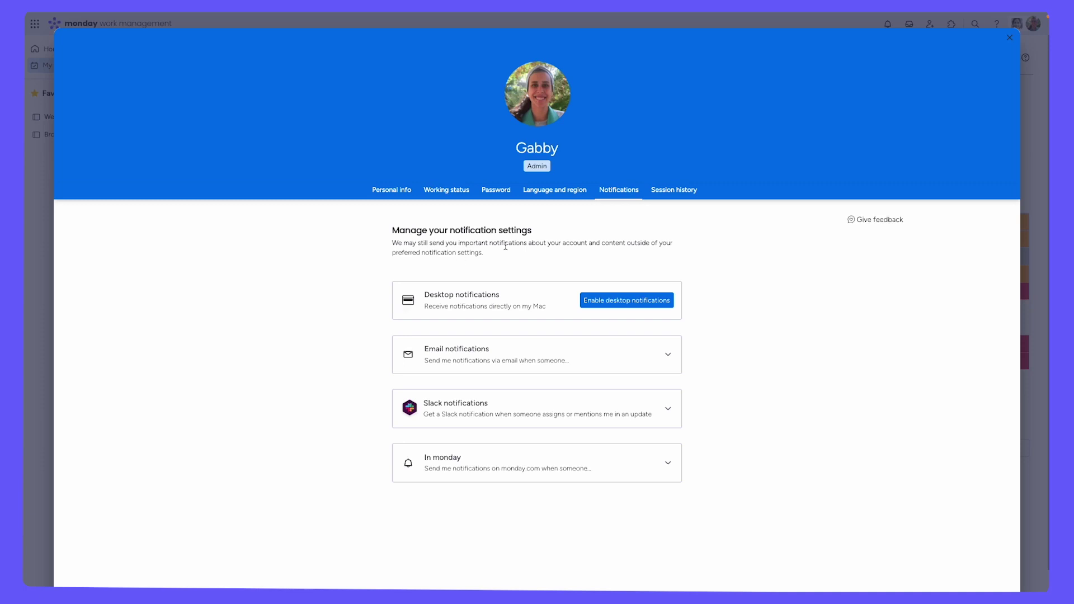
pyautogui.click(1010, 40)
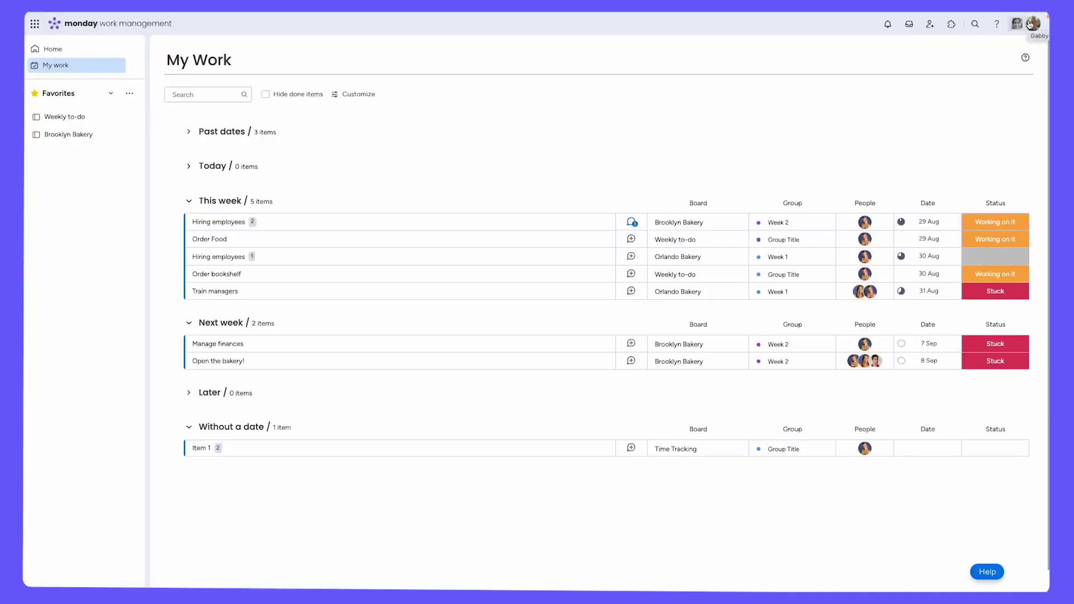
# - Open the account's Administration area to view its general settings, and return to My Work
pyautogui.click(1031, 24)
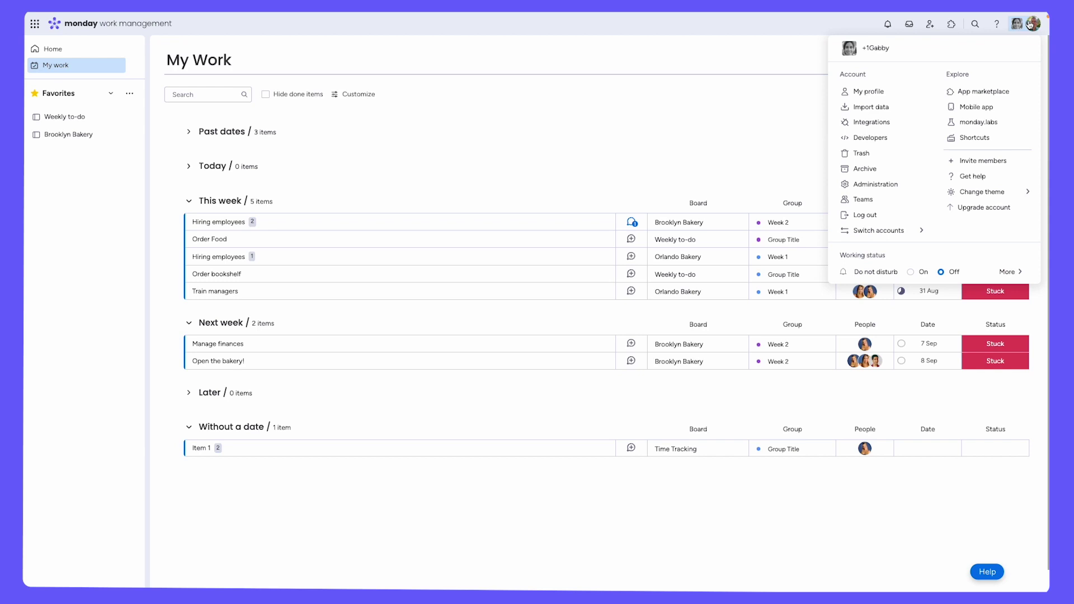
pyautogui.click(908, 186)
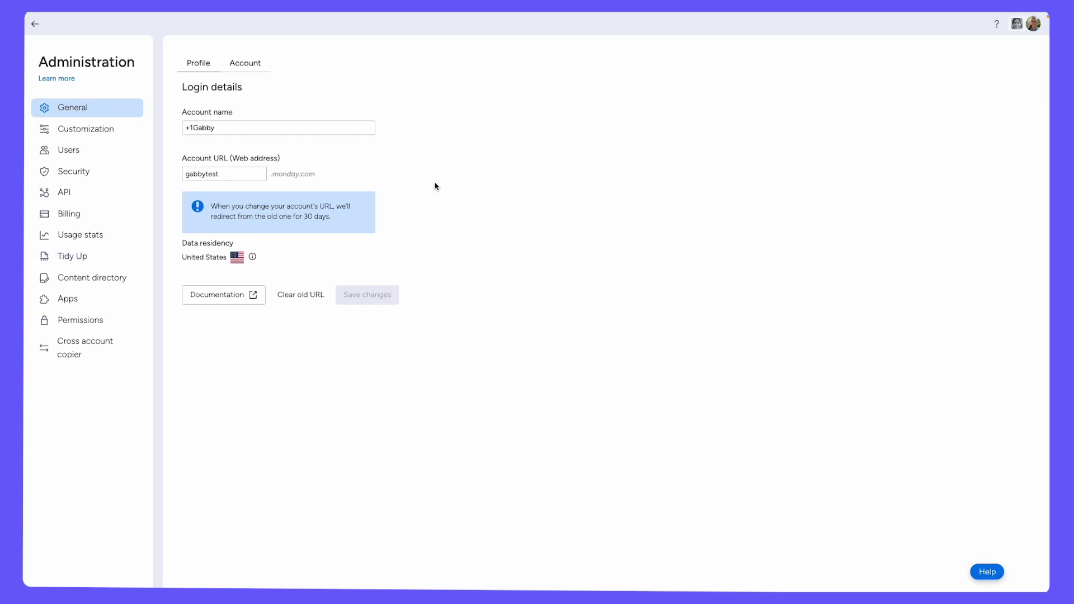
pyautogui.click(34, 26)
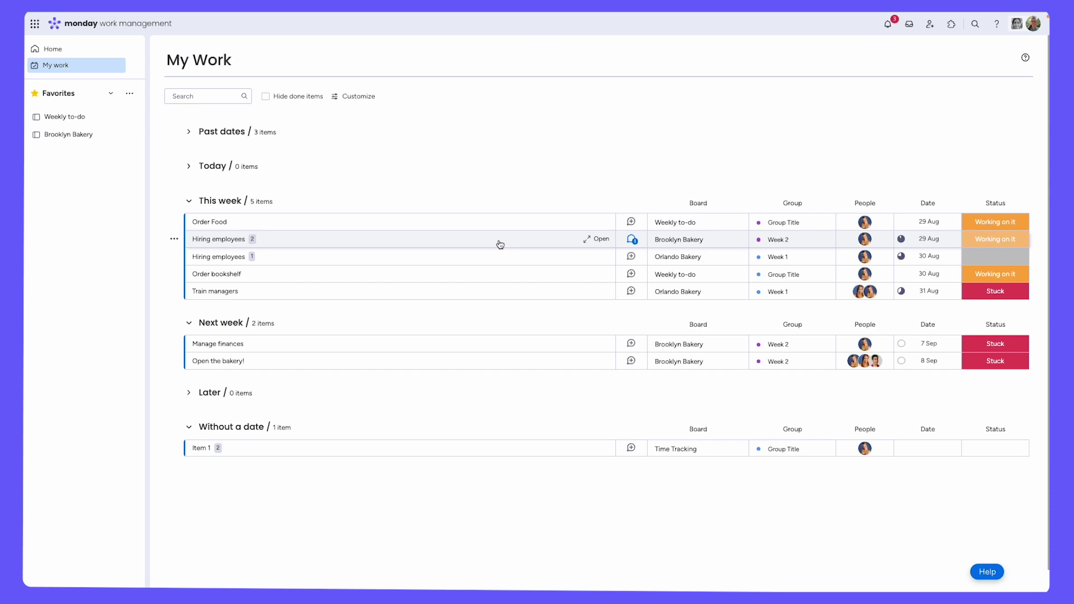
# - Review the contact options in Support & Learn, close it and go to the Home page
pyautogui.click(997, 28)
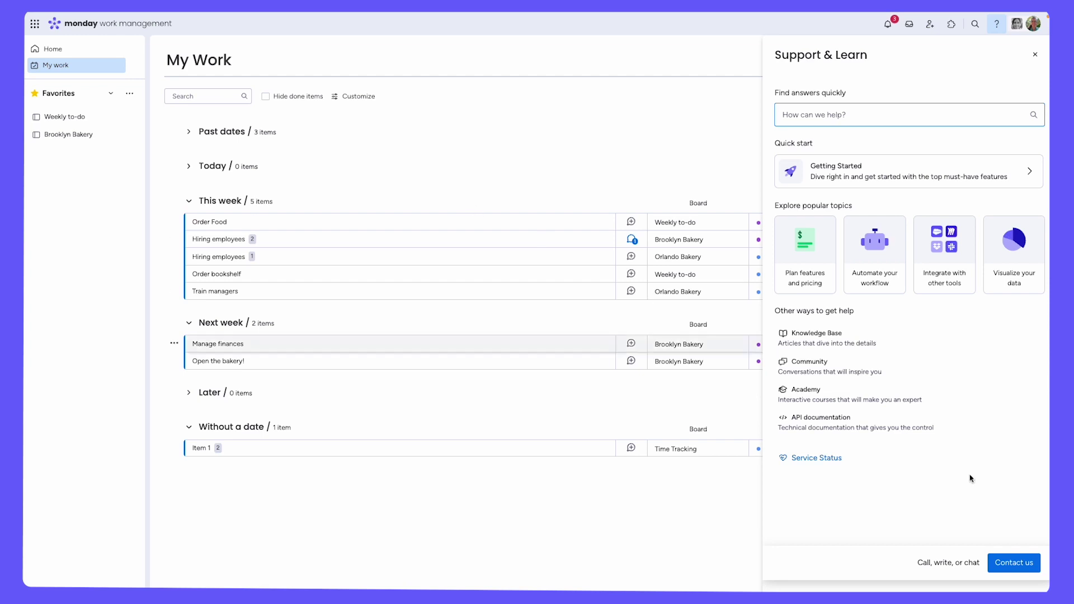
pyautogui.click(1020, 567)
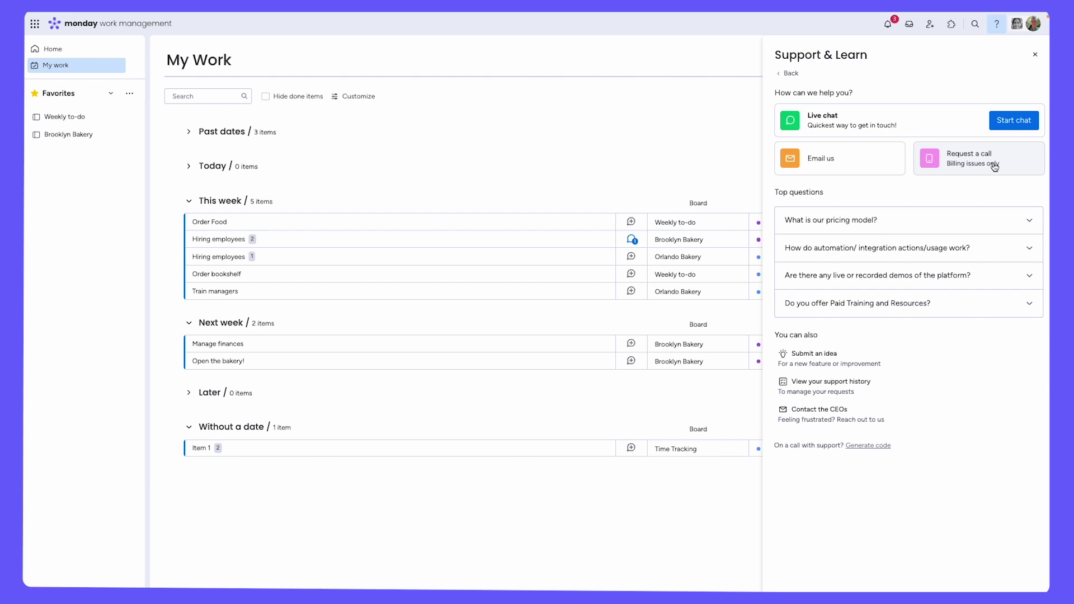
pyautogui.click(1035, 54)
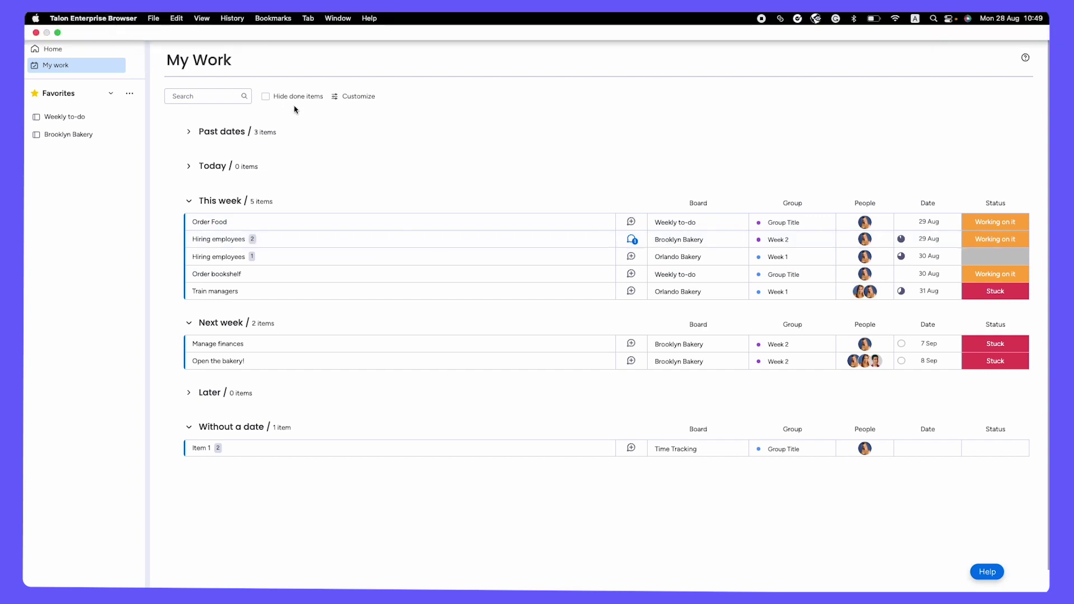
pyautogui.click(127, 24)
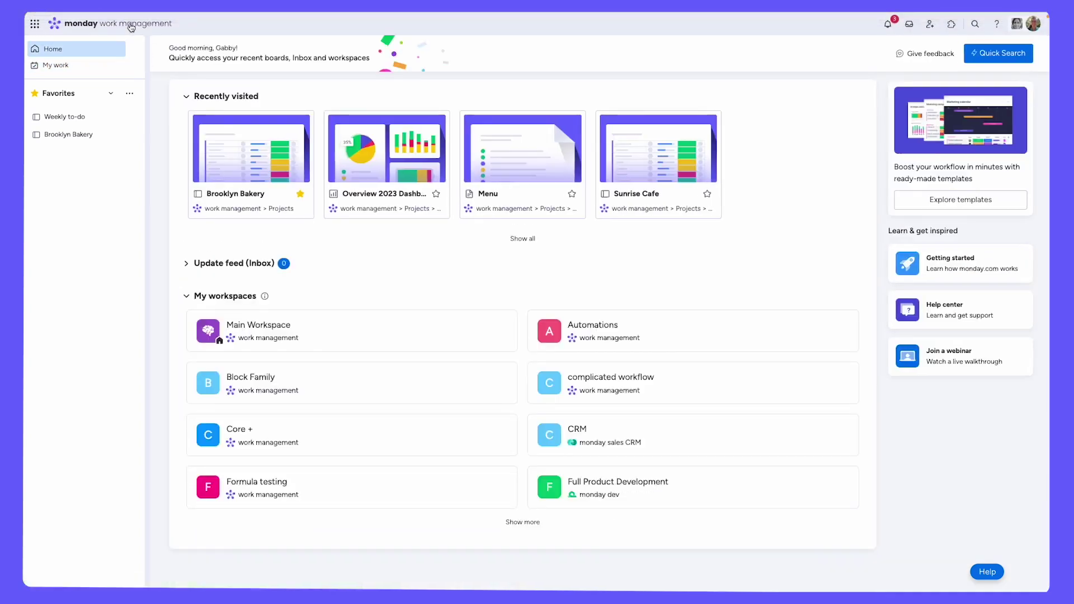